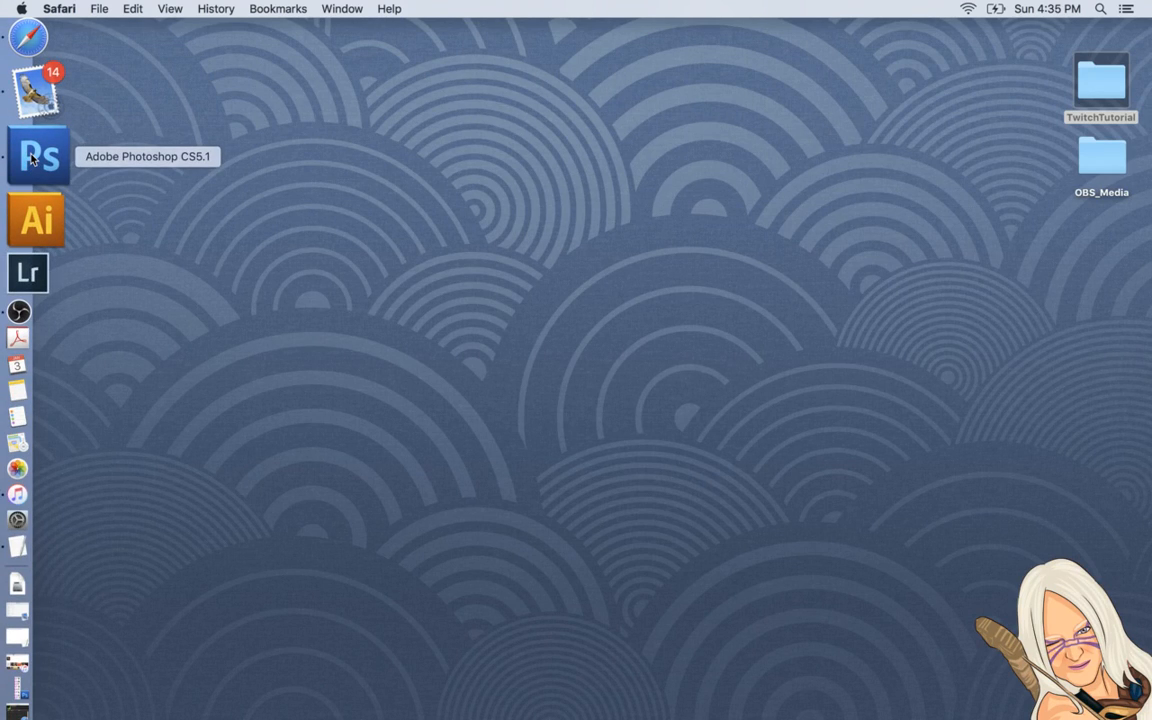
pyautogui.click(31, 158)
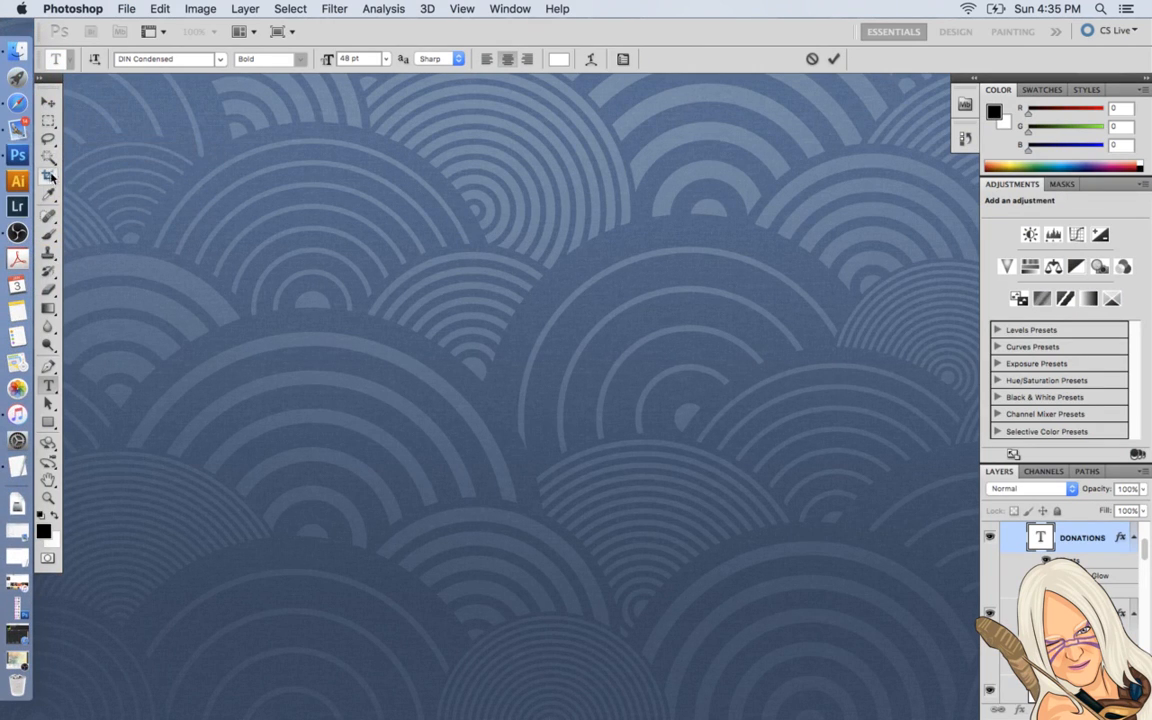
pyautogui.click(33, 176)
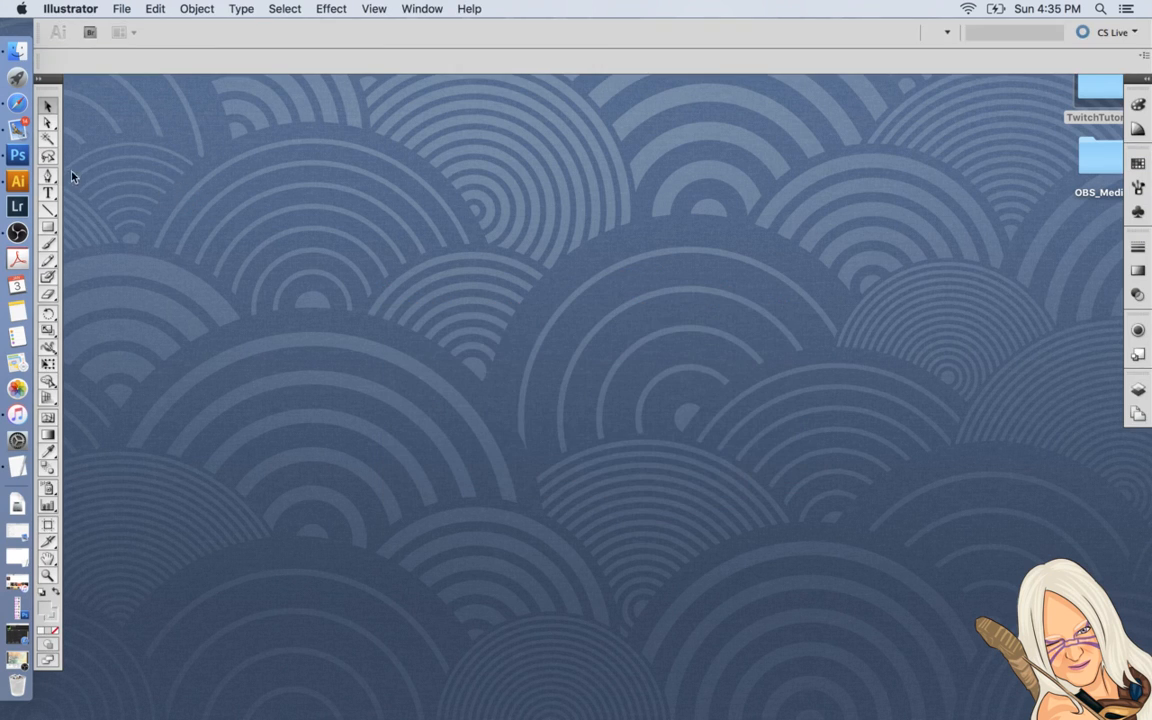
pyautogui.click(71, 176)
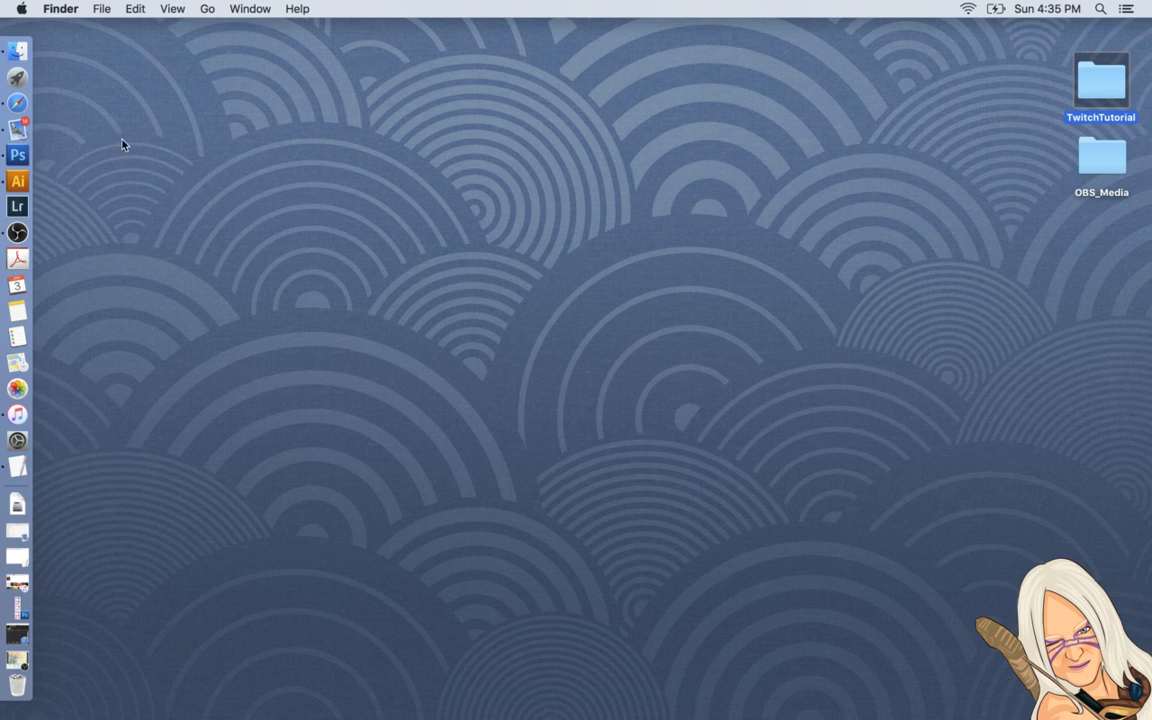
pyautogui.click(32, 120)
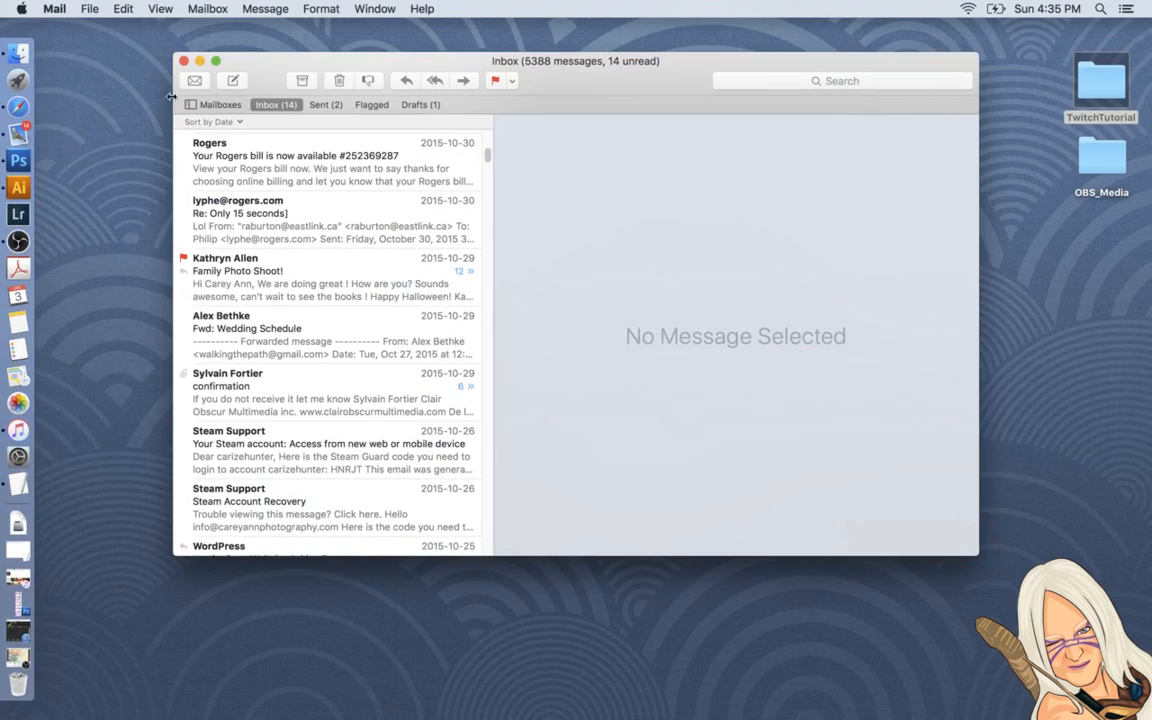
pyautogui.click(199, 61)
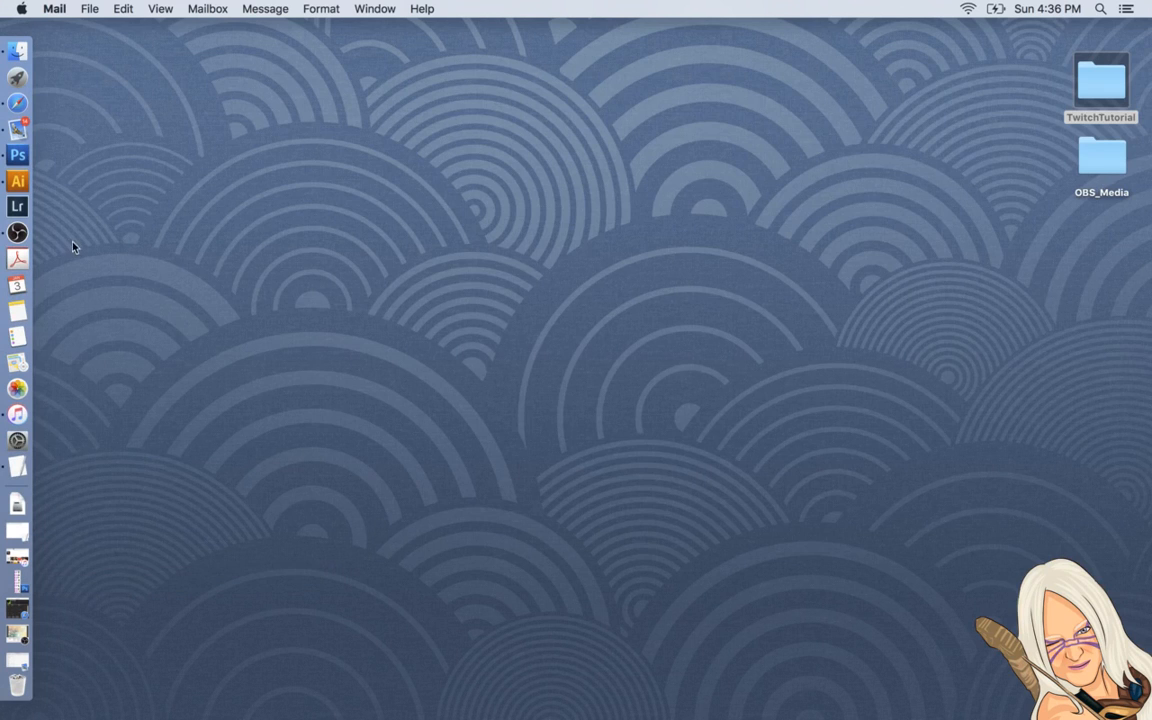
pyautogui.click(32, 143)
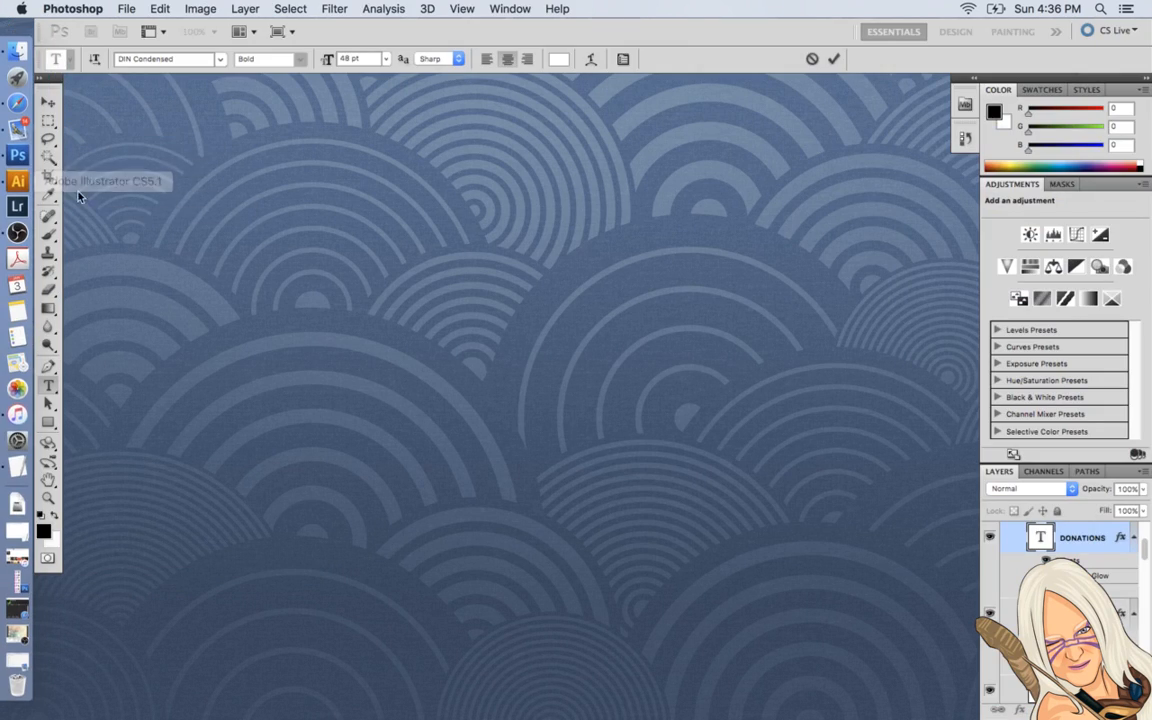
pyautogui.click(28, 185)
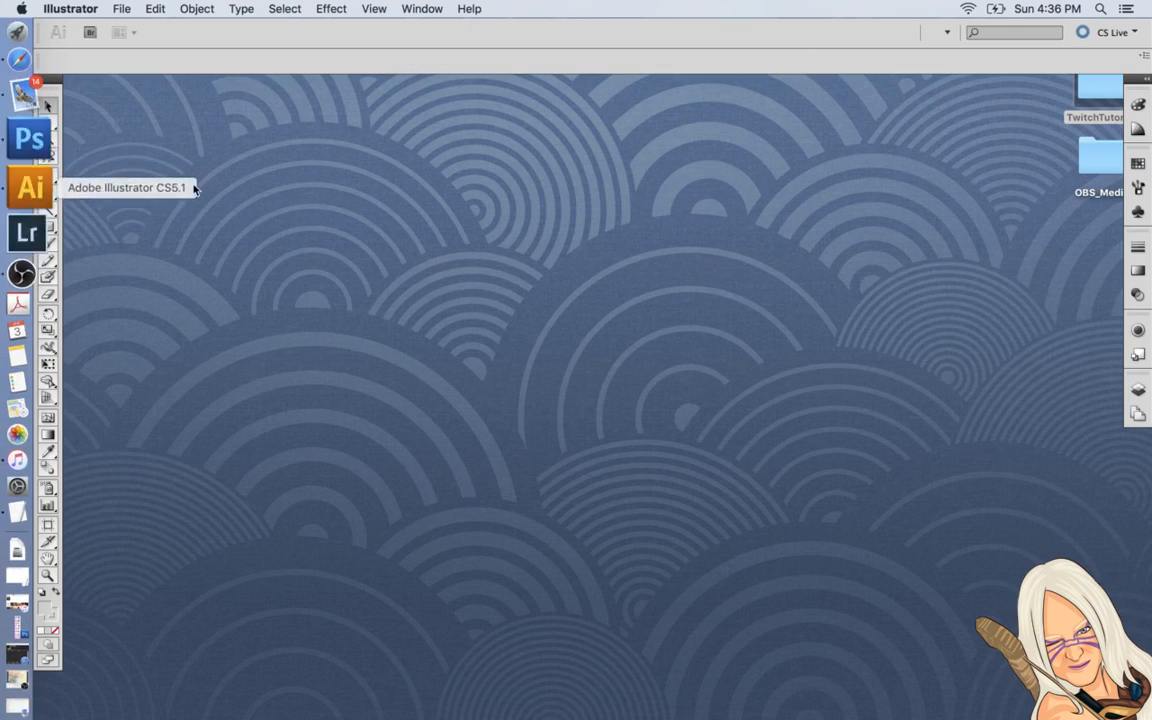
pyautogui.press('super+h')
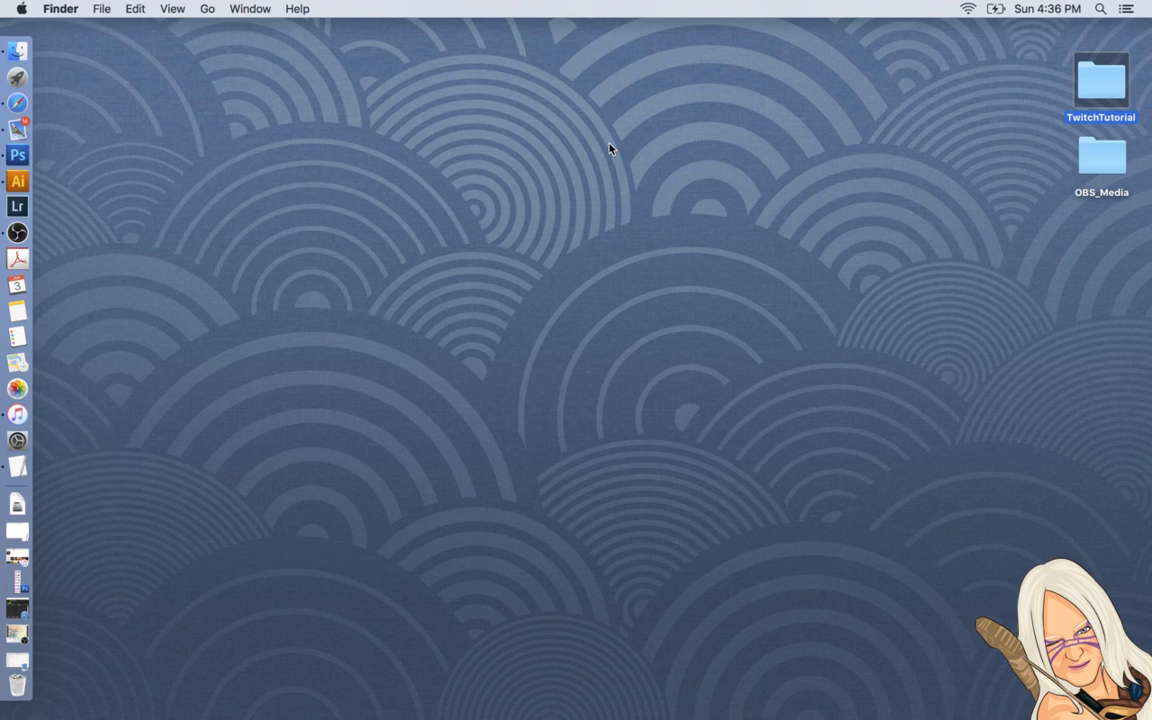
# Open illustration.eps from the TwitchTutorial desktop folder in Illustrator, retaining the 9-slice scaling option for symbols
pyautogui.doubleClick(1106, 88)
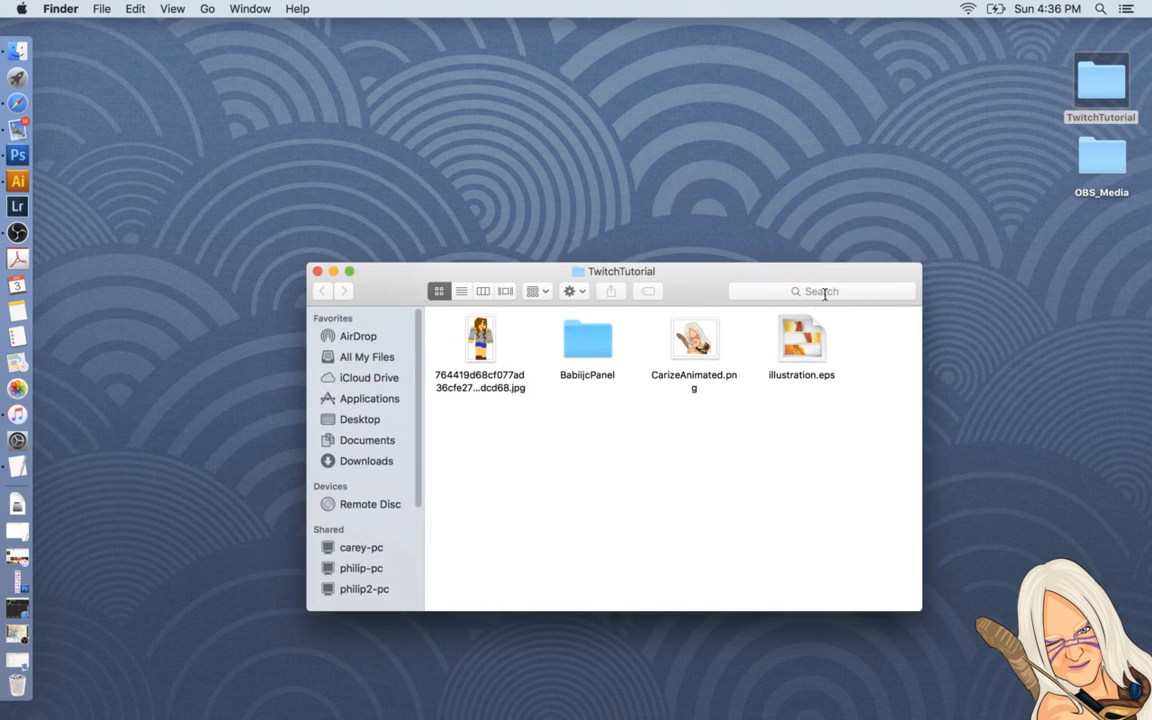
pyautogui.click(804, 384)
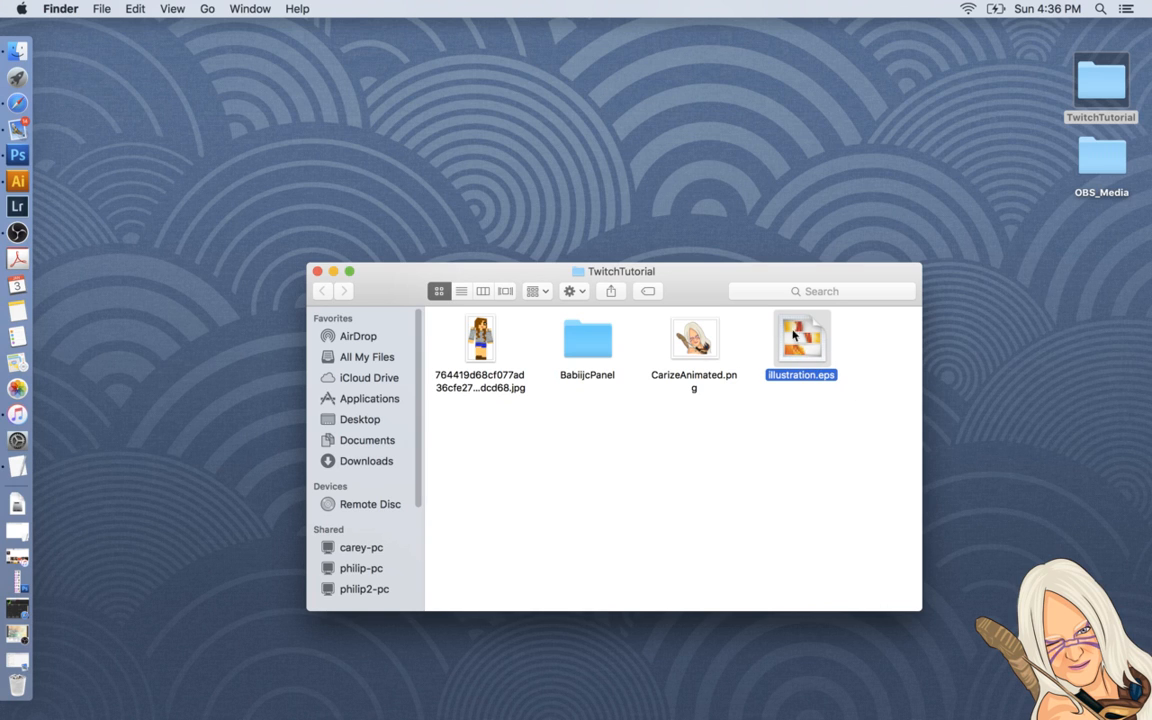
pyautogui.moveTo(793, 335); pyautogui.dragTo(30, 178)
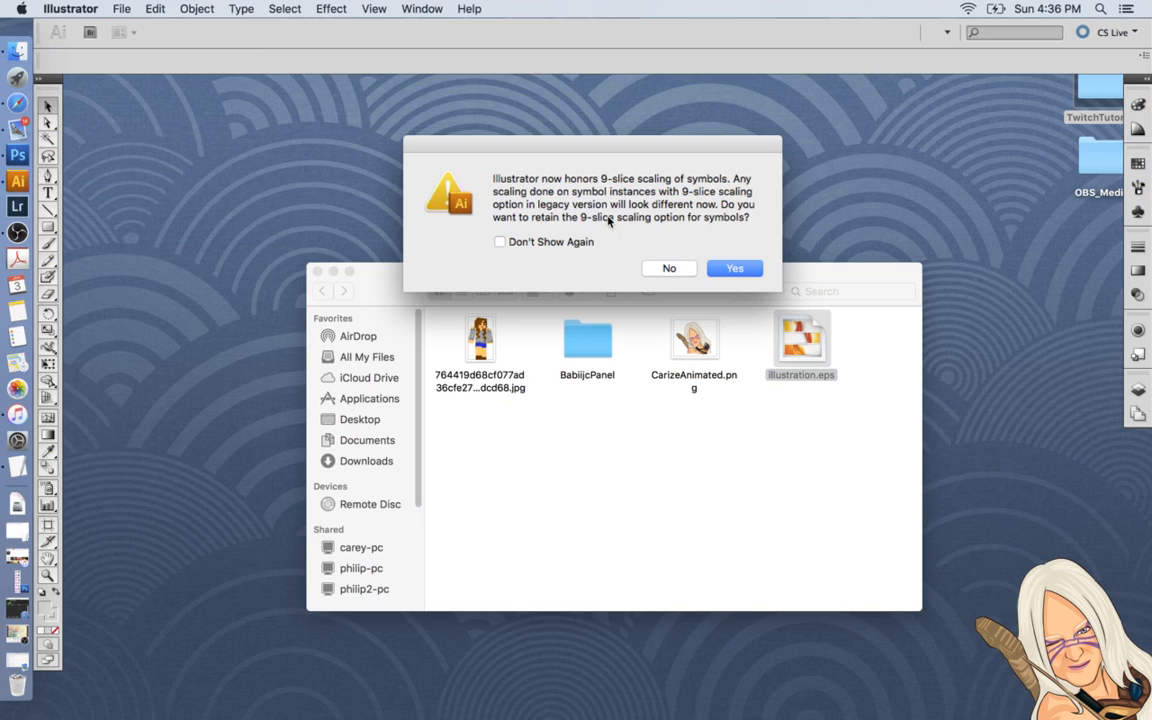
pyautogui.click(722, 268)
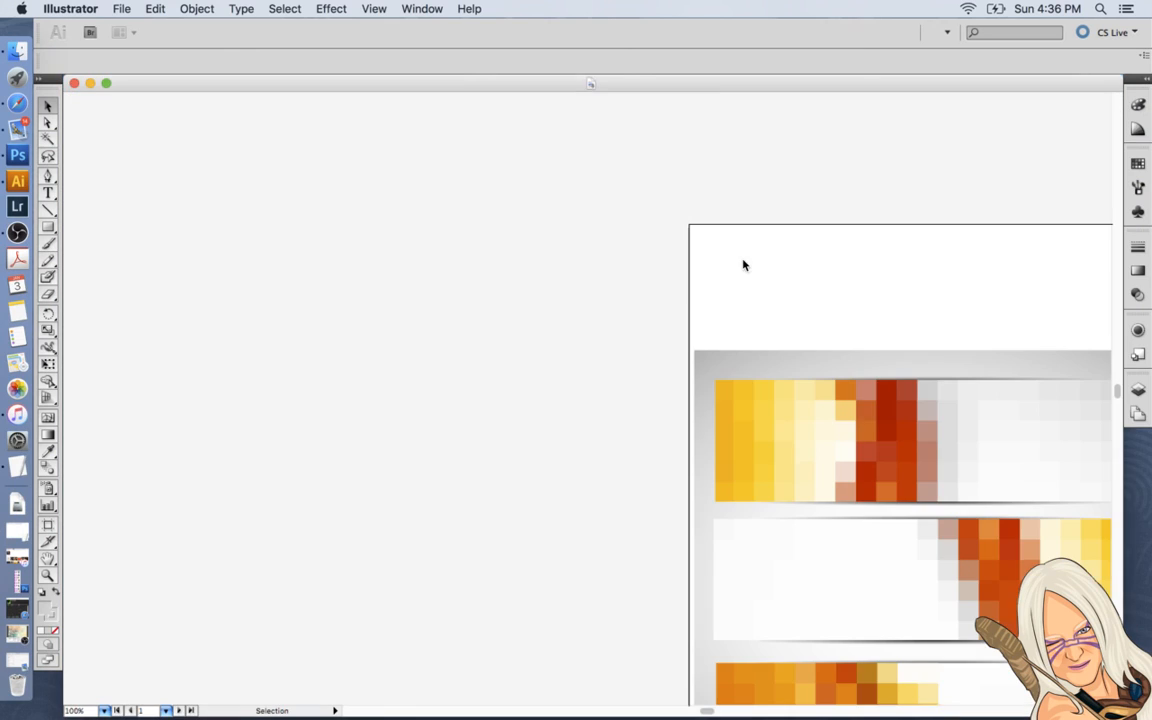
pyautogui.moveTo(769, 265); pyautogui.dragTo(635, 188)
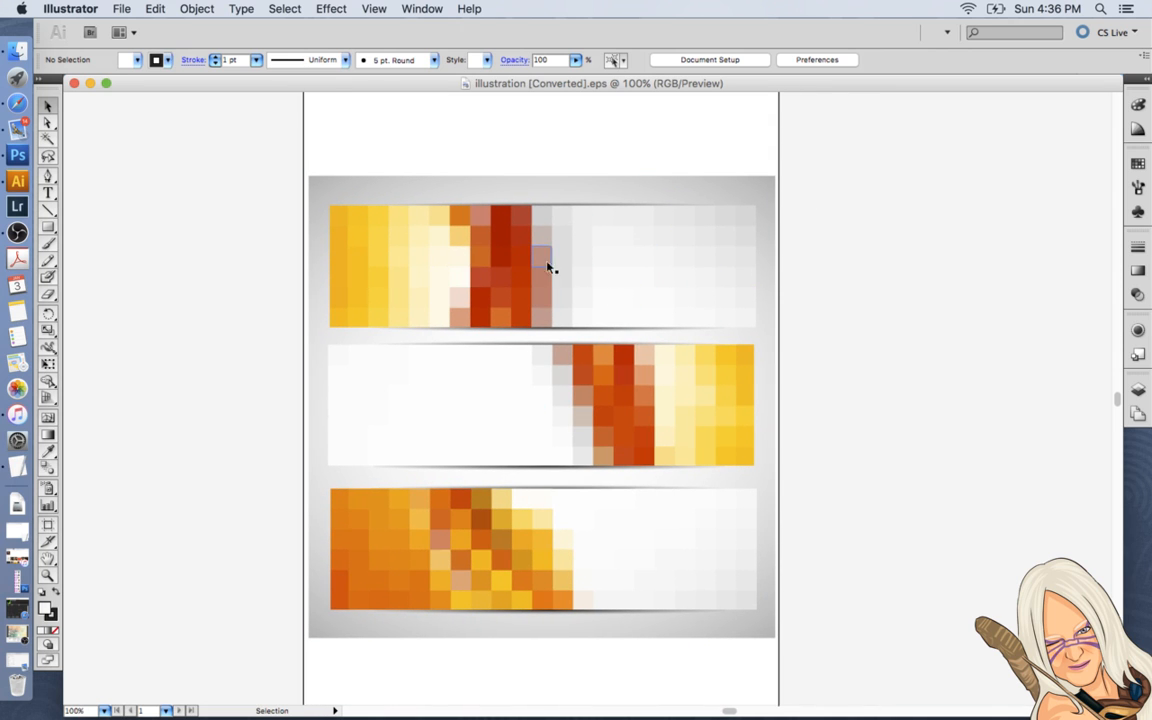
# Switch to Photoshop and try to open a recently used document
pyautogui.press('super+Tab')
pyautogui.press('super+Tab')
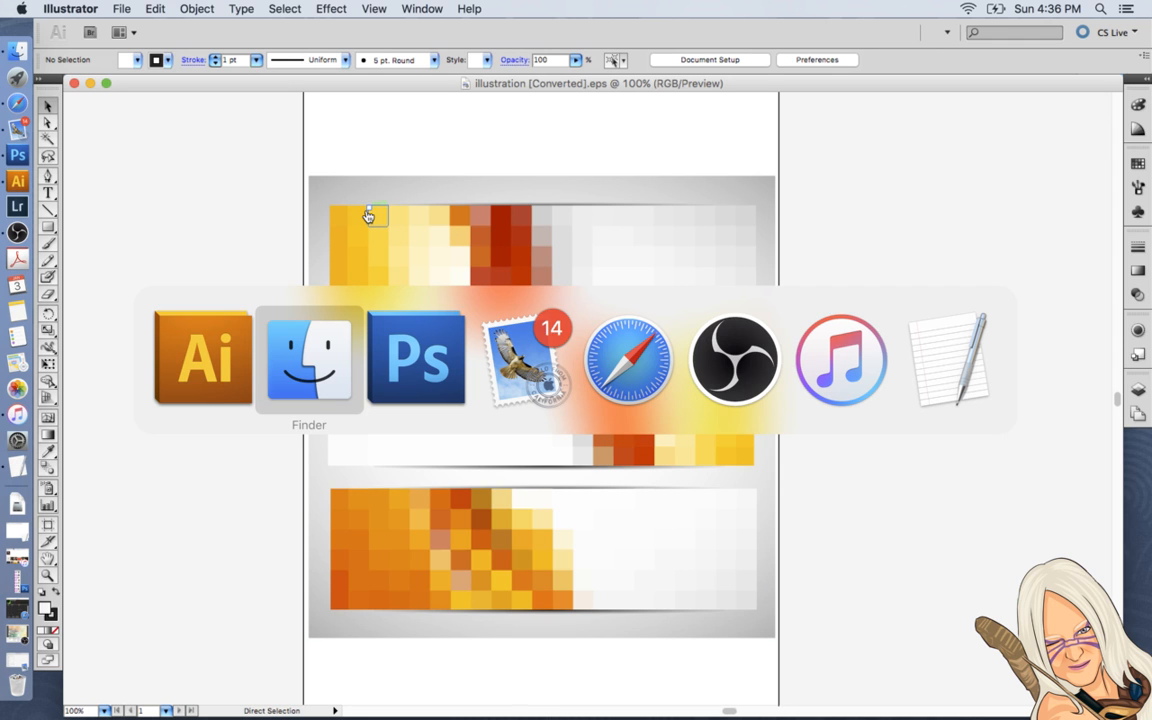
pyautogui.click(119, 10)
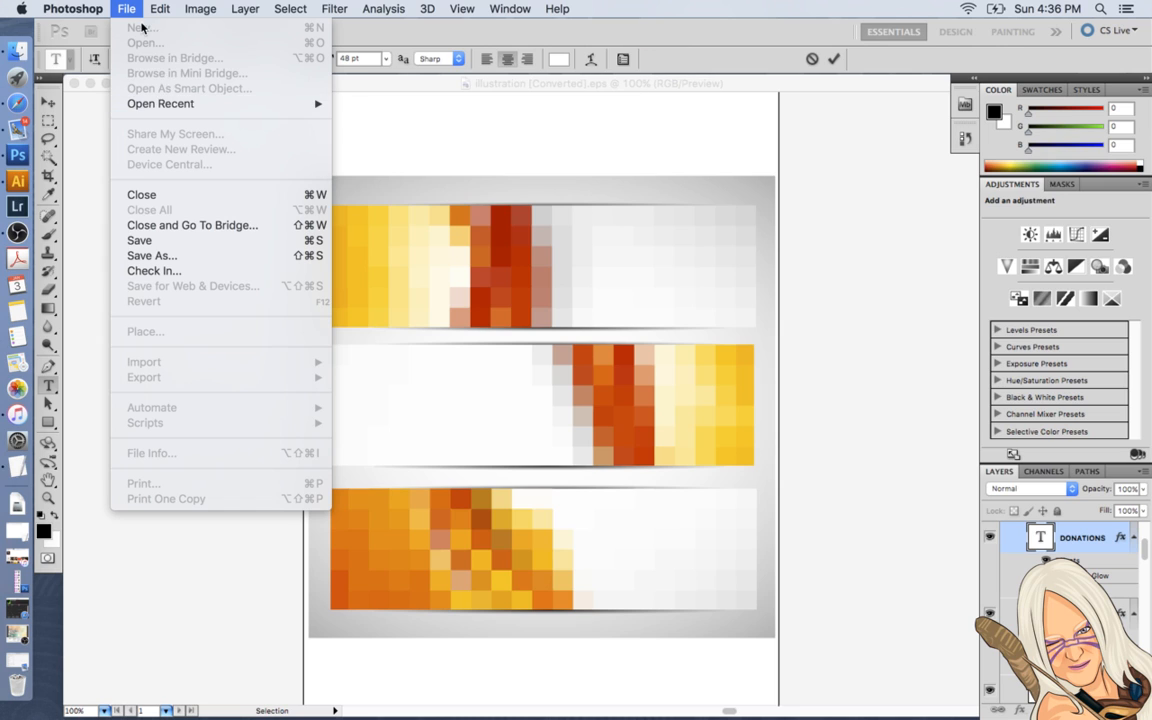
pyautogui.click(127, 10)
pyautogui.click(124, 10)
pyautogui.moveTo(158, 112)
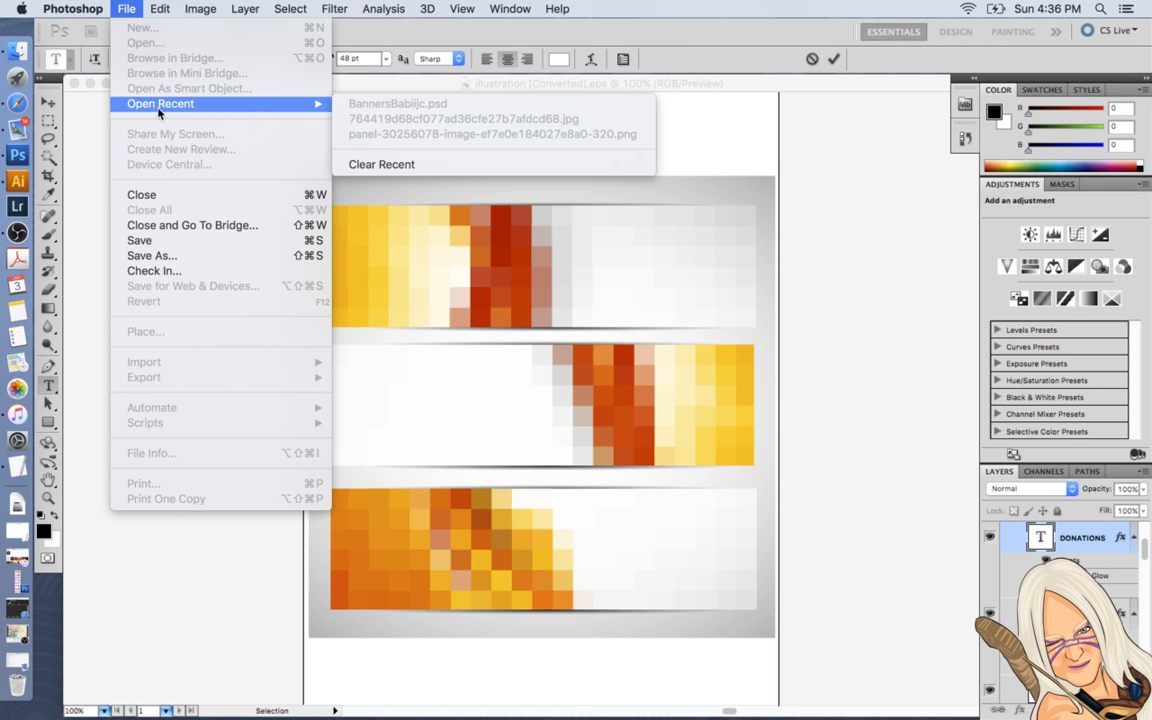
pyautogui.click(127, 9)
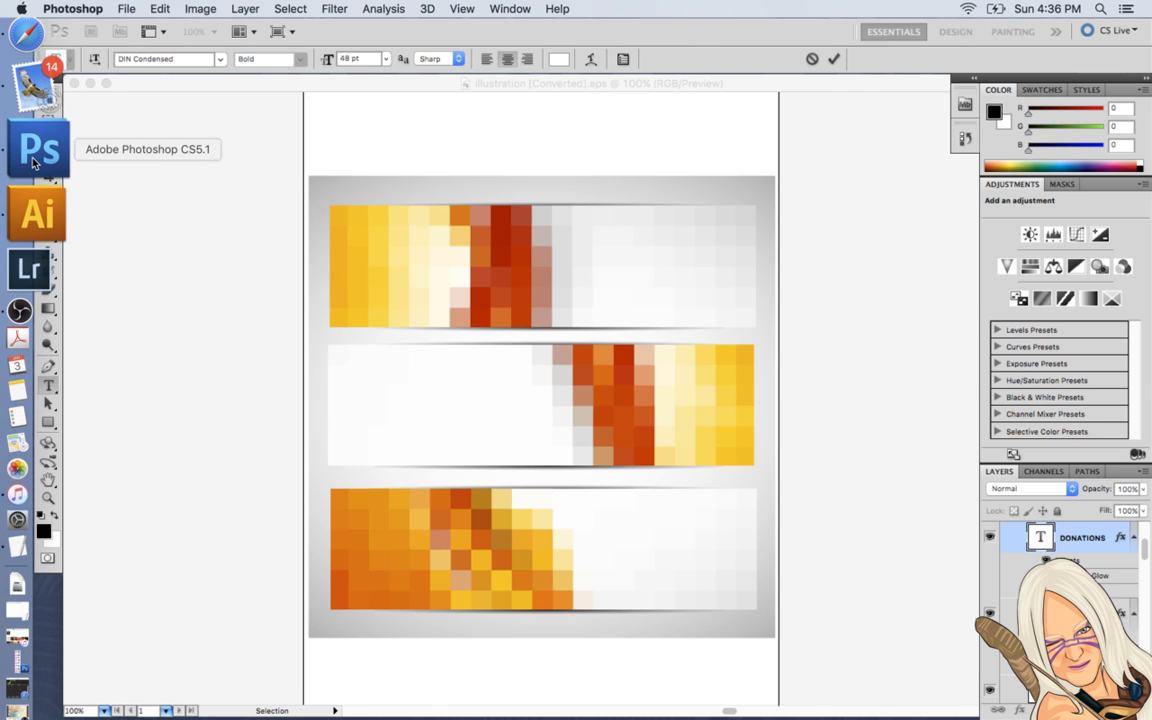
pyautogui.click(105, 10)
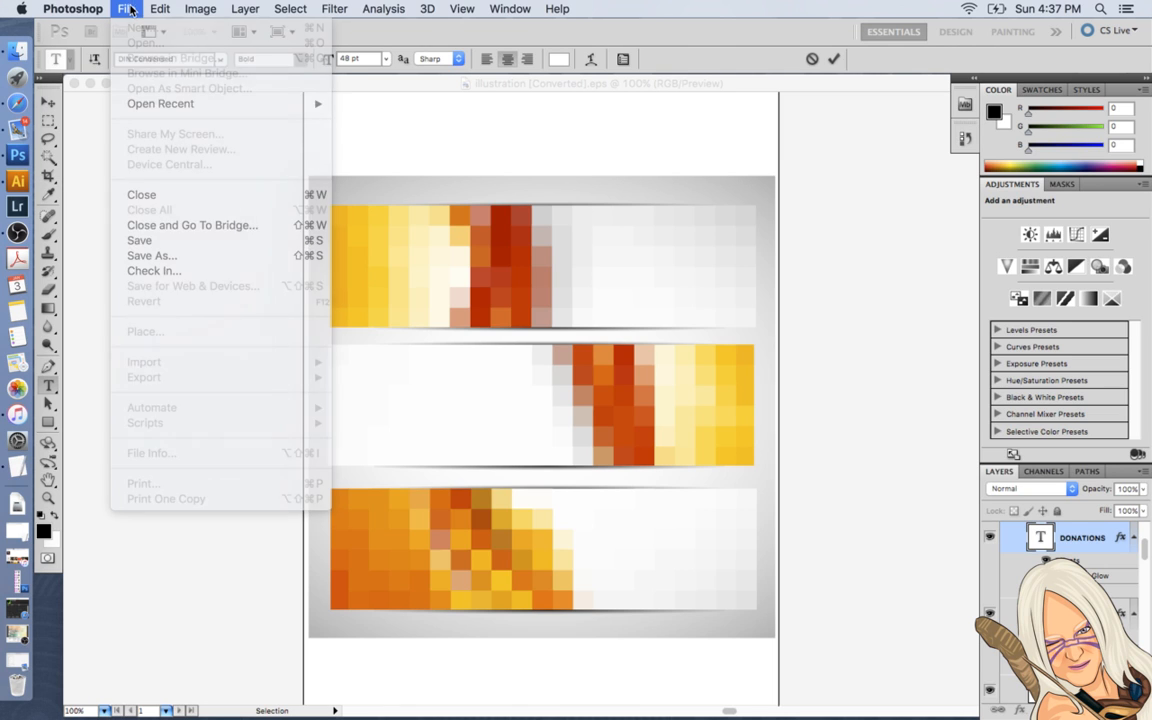
pyautogui.click(131, 9)
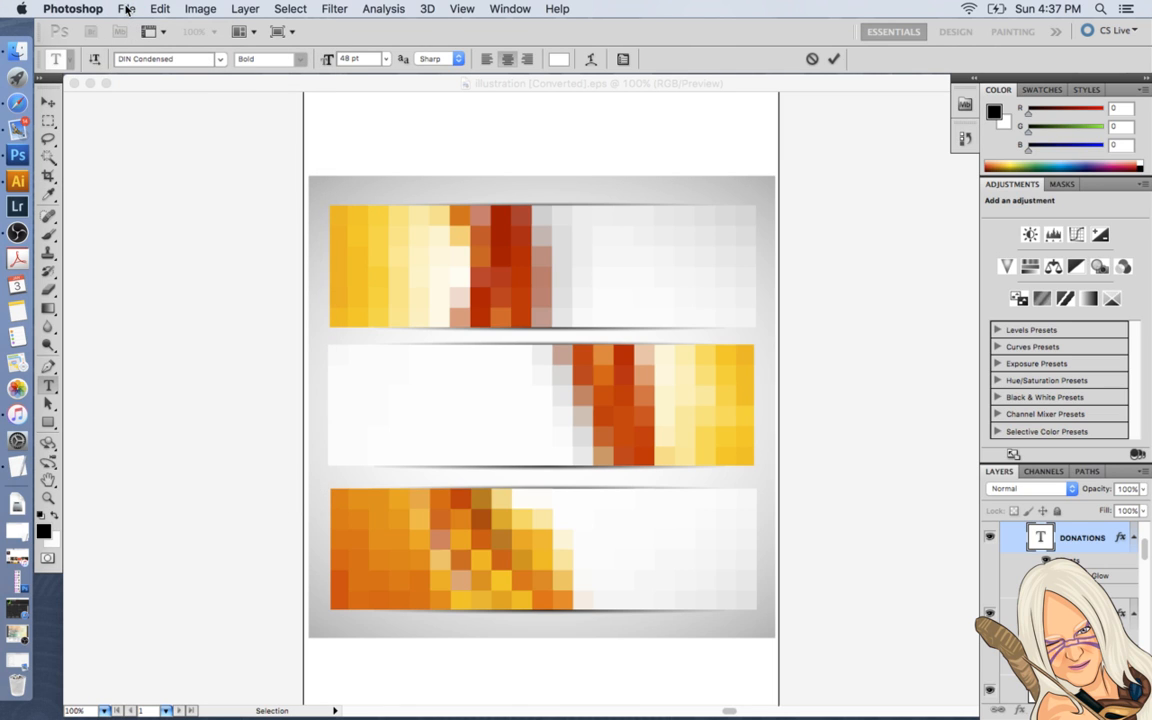
pyautogui.press('super+Tab')
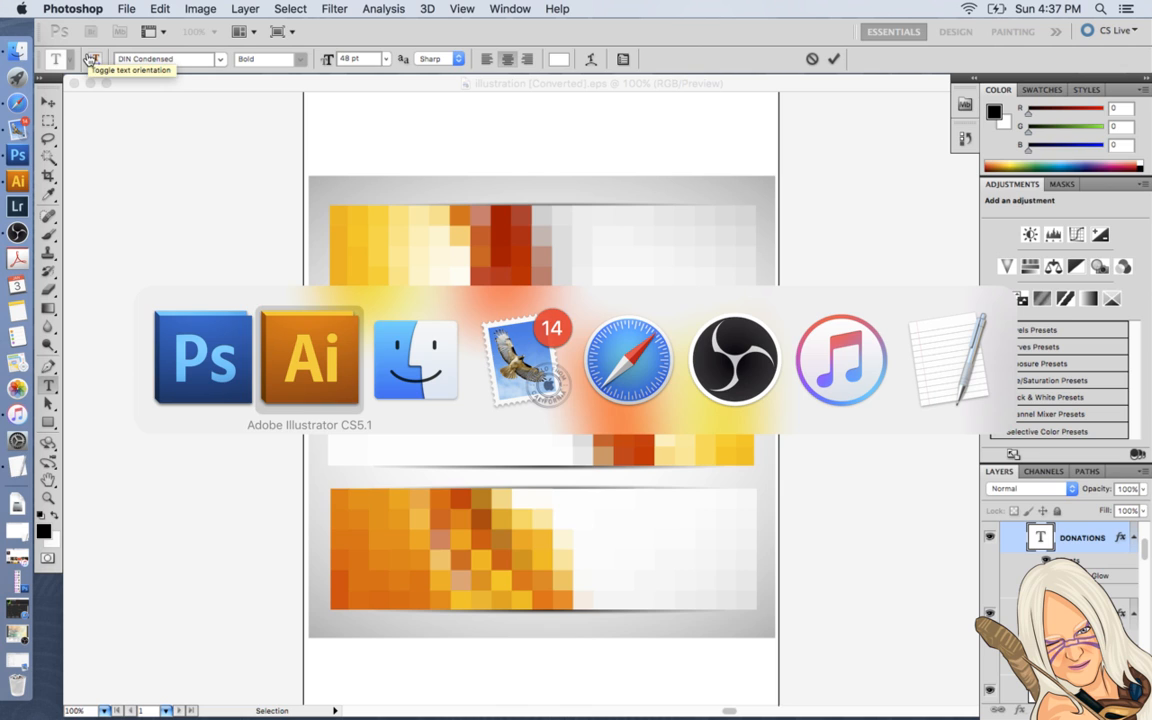
pyautogui.press('super+Tab')
pyautogui.press('super+Tab')
pyautogui.press('super+Tab')
pyautogui.press('super+Tab')
pyautogui.press('super+Tab')
pyautogui.press('super+Tab')
pyautogui.press('super+Tab')
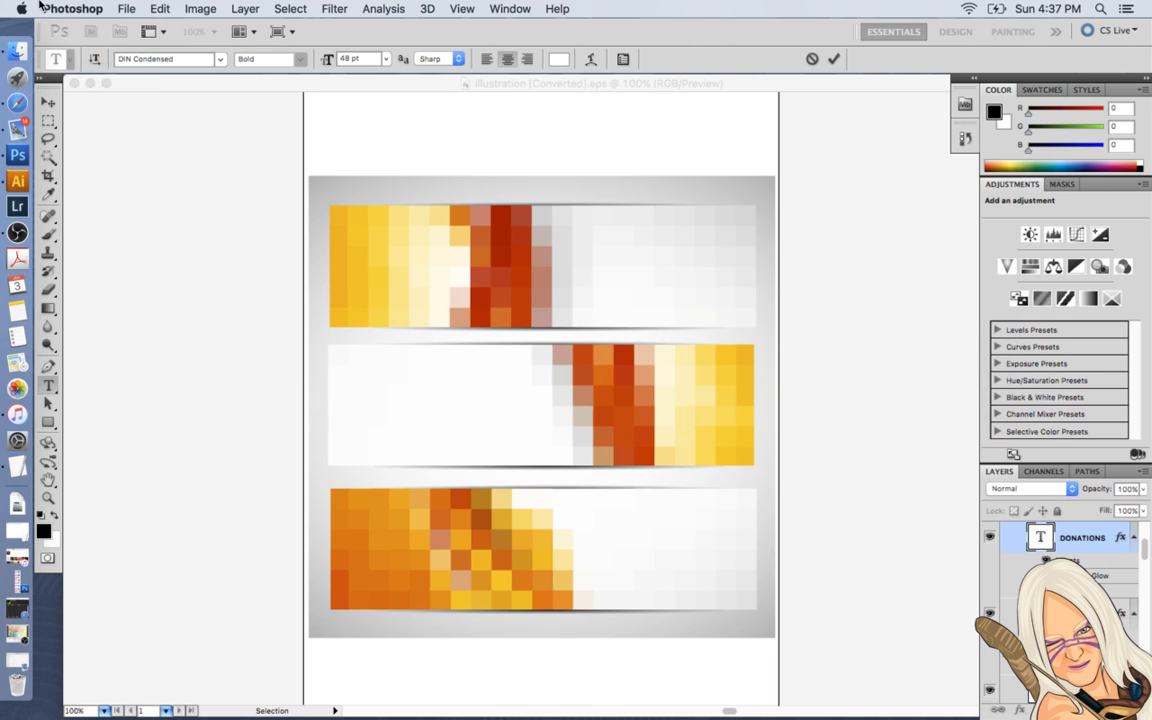
pyautogui.click(115, 10)
pyautogui.click(72, 10)
pyautogui.click(72, 10)
pyautogui.moveTo(22, 10)
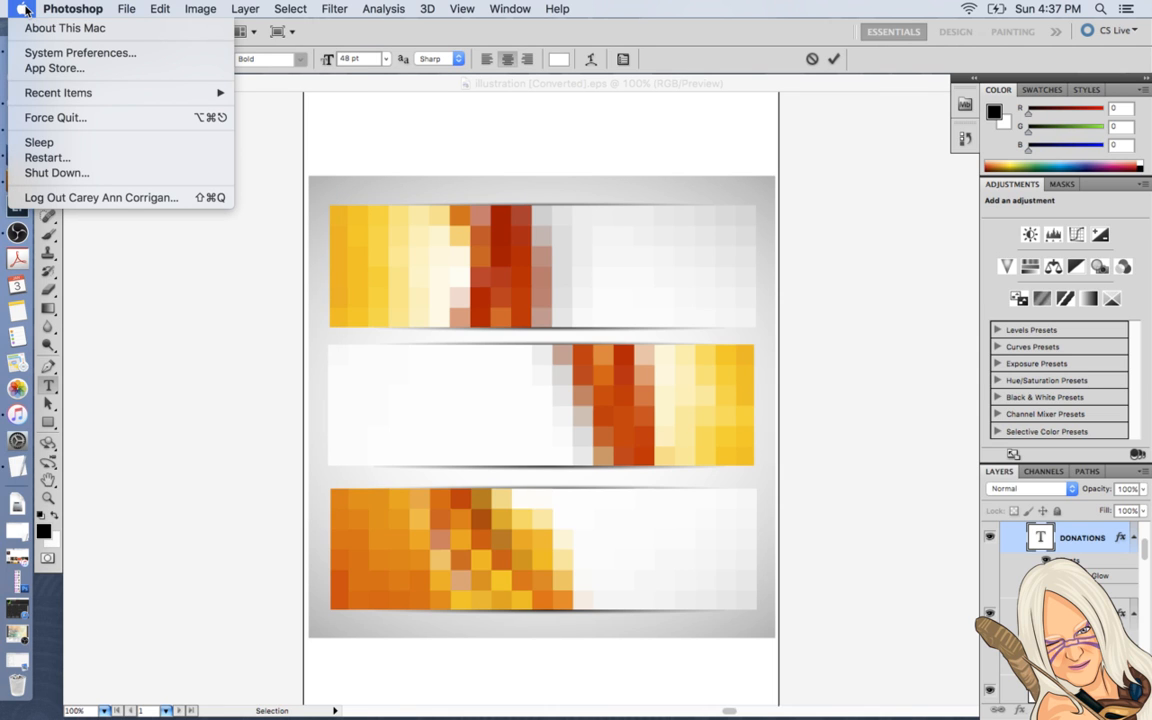
pyautogui.click(118, 254)
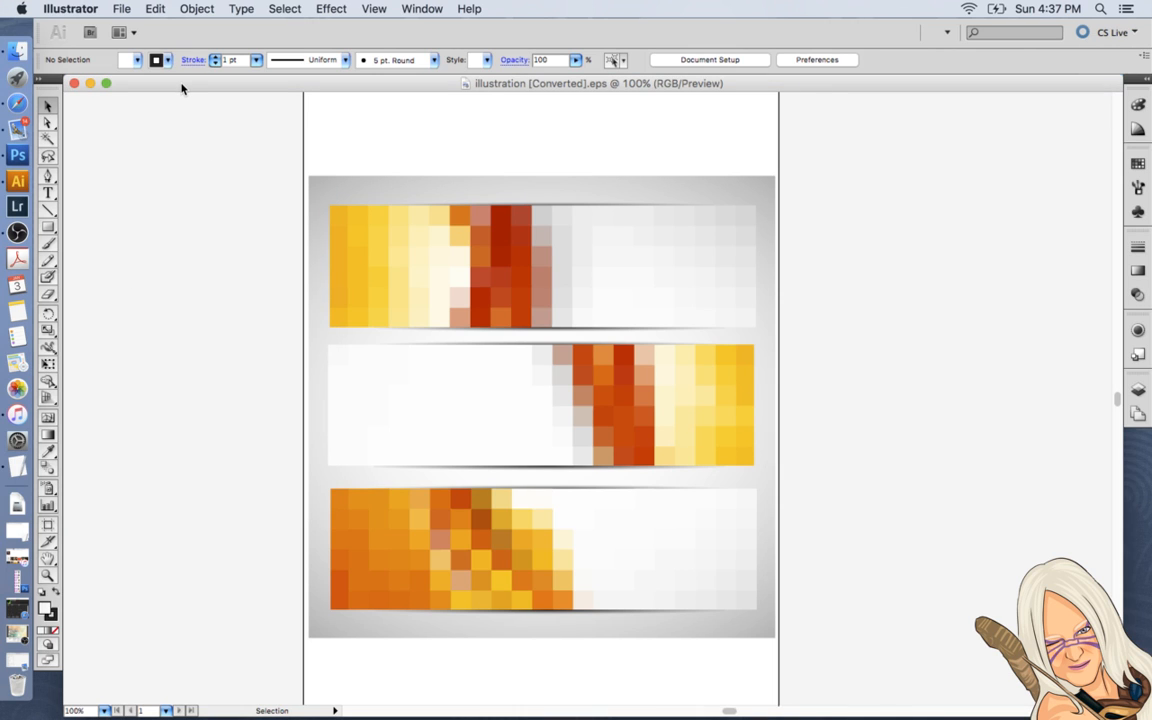
# Close Illustrator and dismiss its problem report without reopening the application
pyautogui.press('ctrl+super+h')
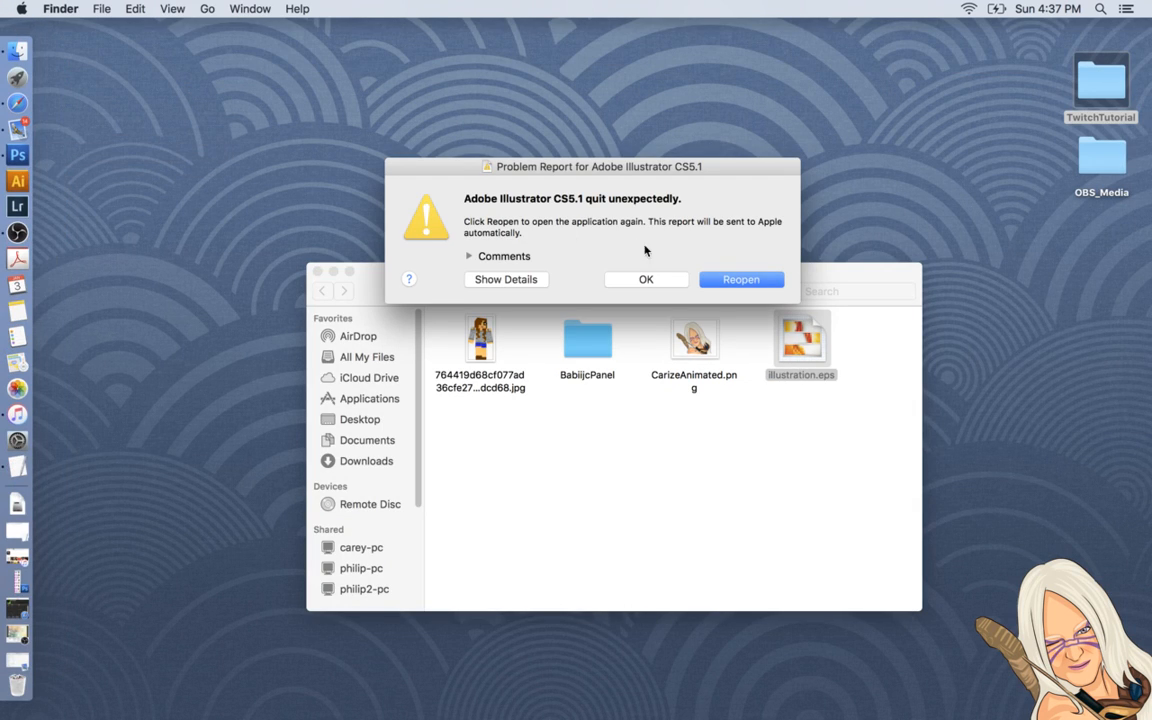
pyautogui.click(646, 280)
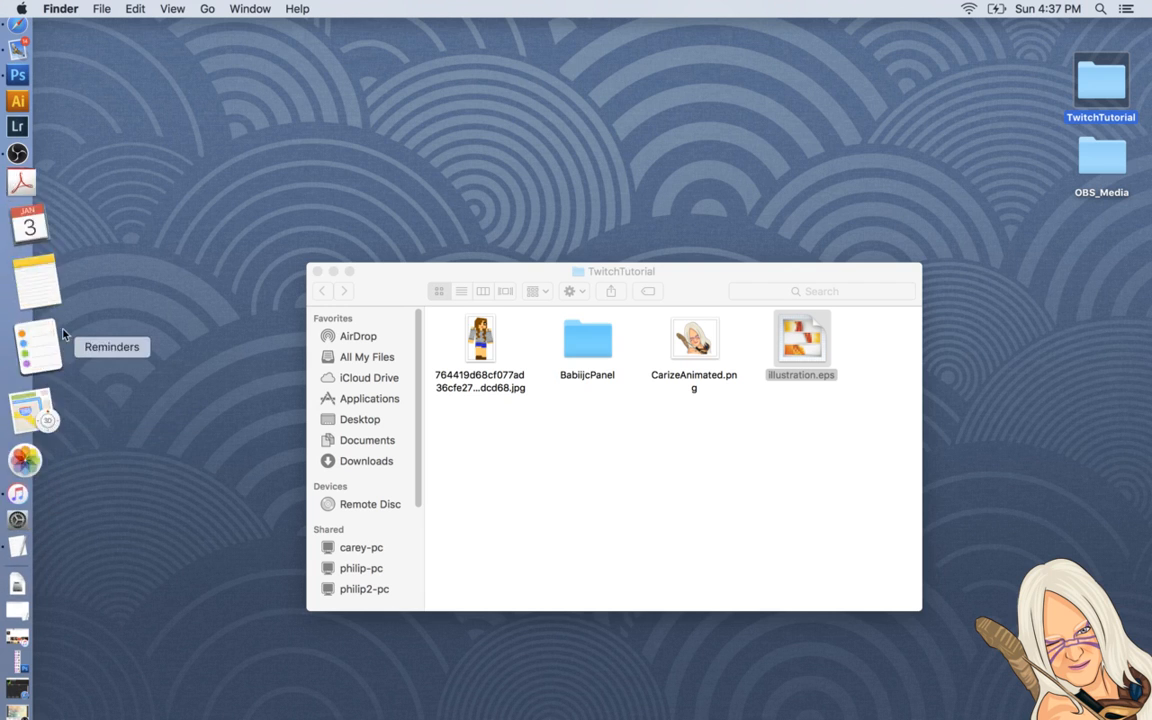
# Switch to OBS, mute the Audio Input Capture source and unmute it again
pyautogui.click(20, 232)
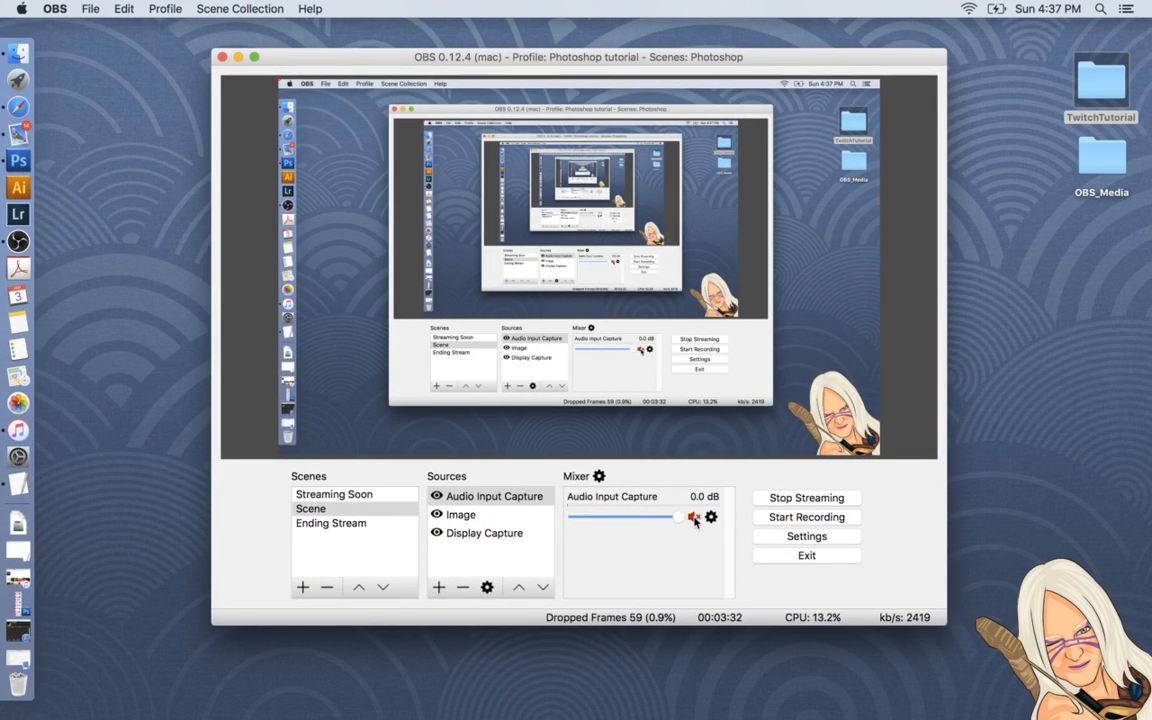
pyautogui.click(694, 516)
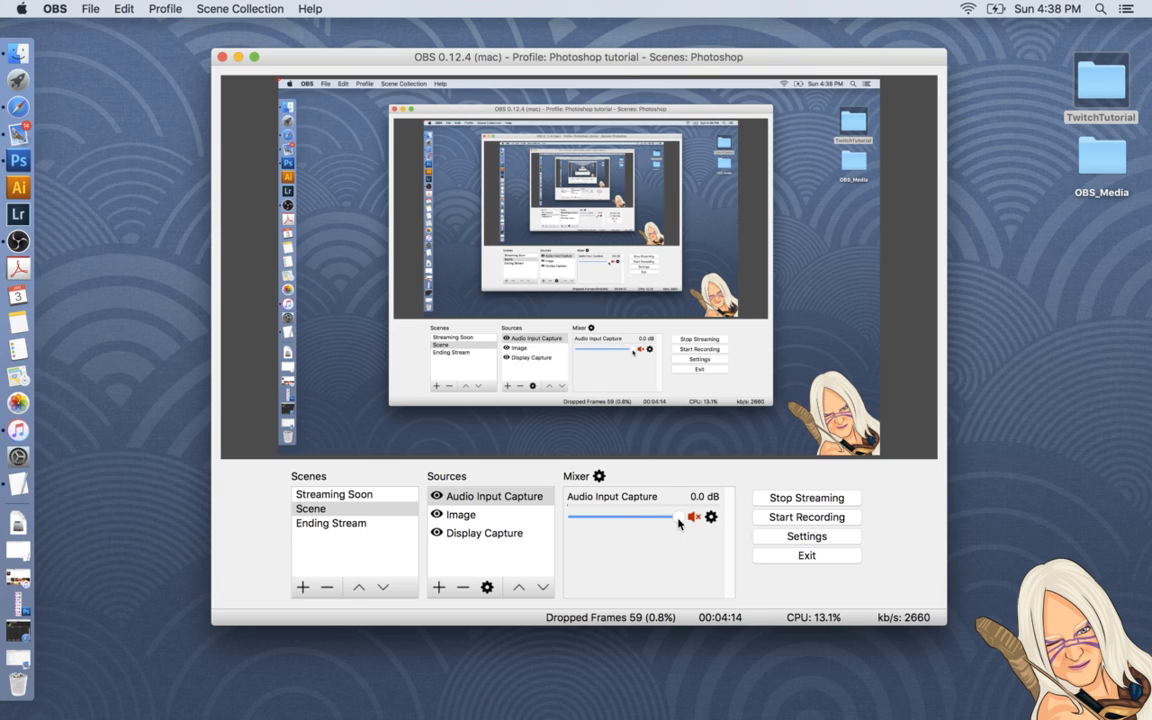
pyautogui.click(692, 517)
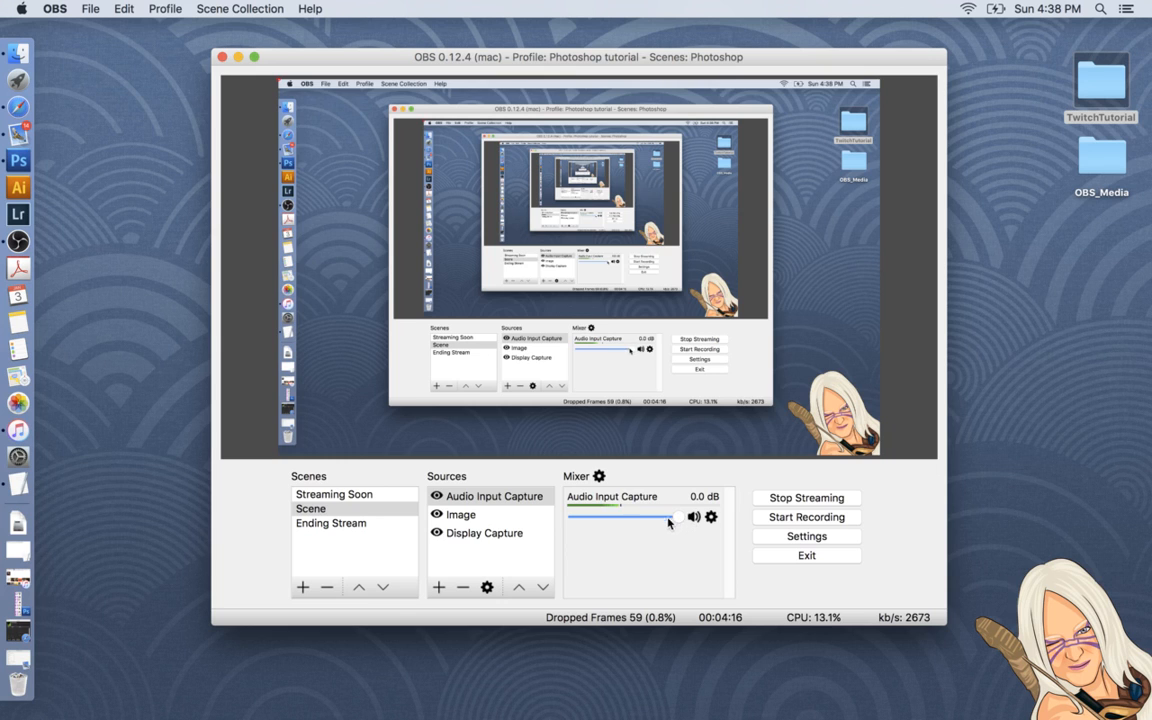
# Return to Photoshop and try once more to open a document from the recent files
pyautogui.click(12, 165)
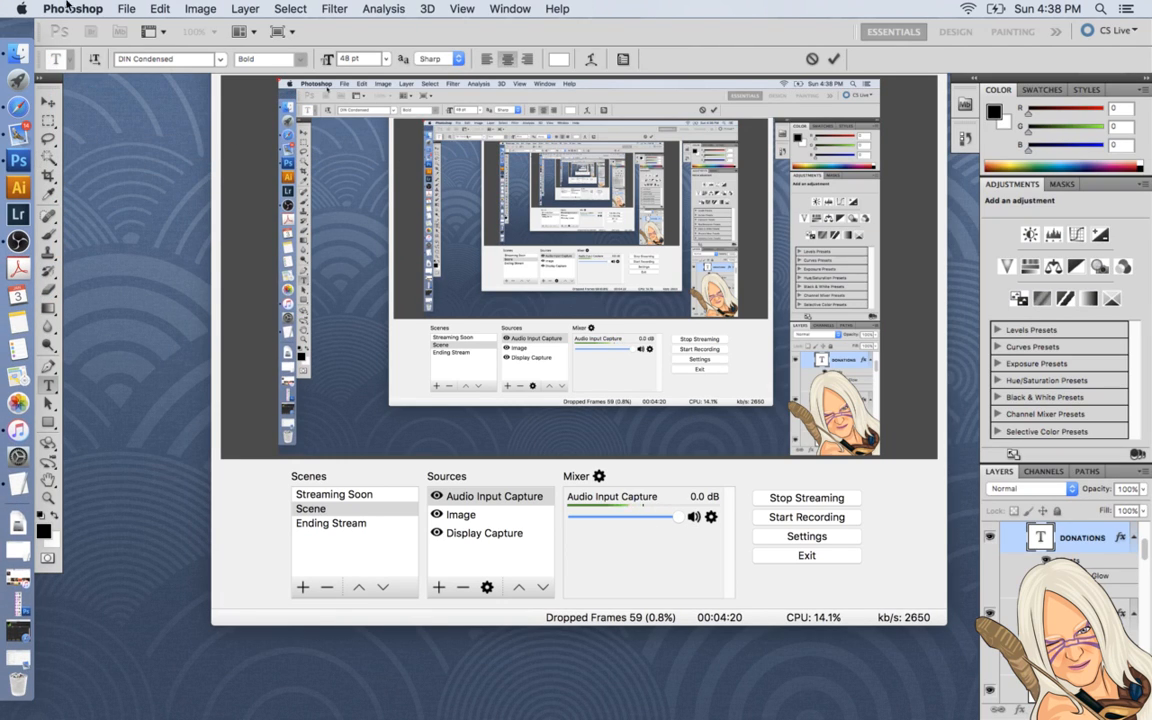
pyautogui.click(127, 9)
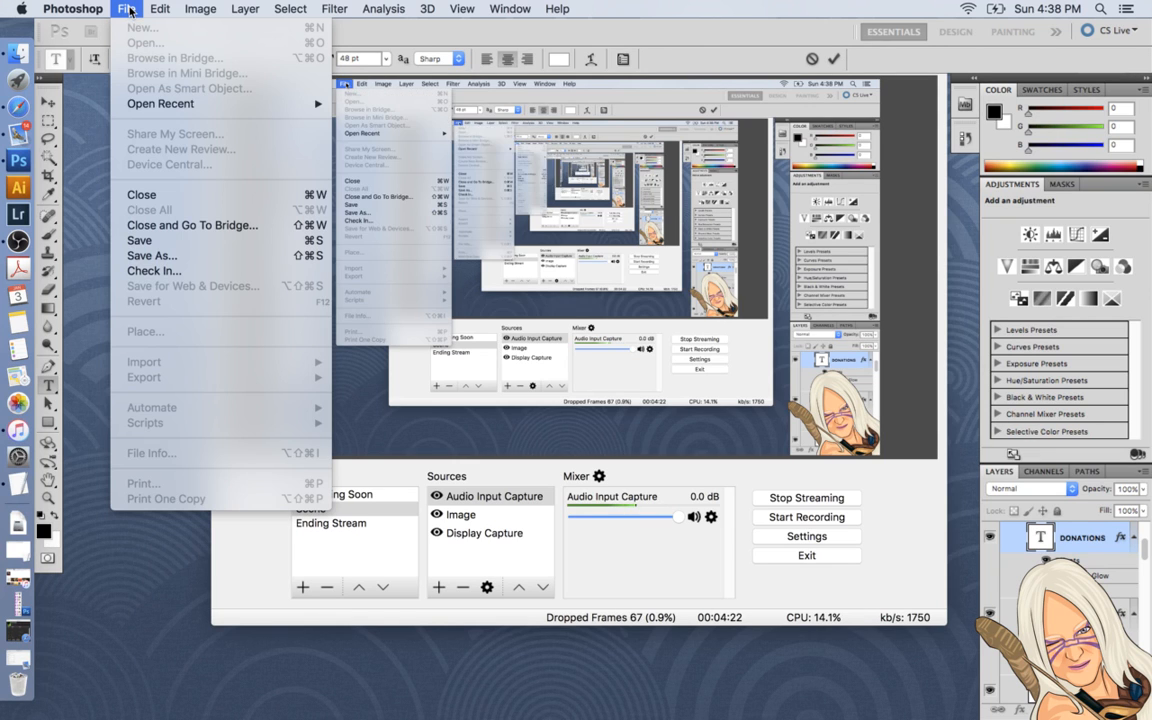
pyautogui.moveTo(164, 106)
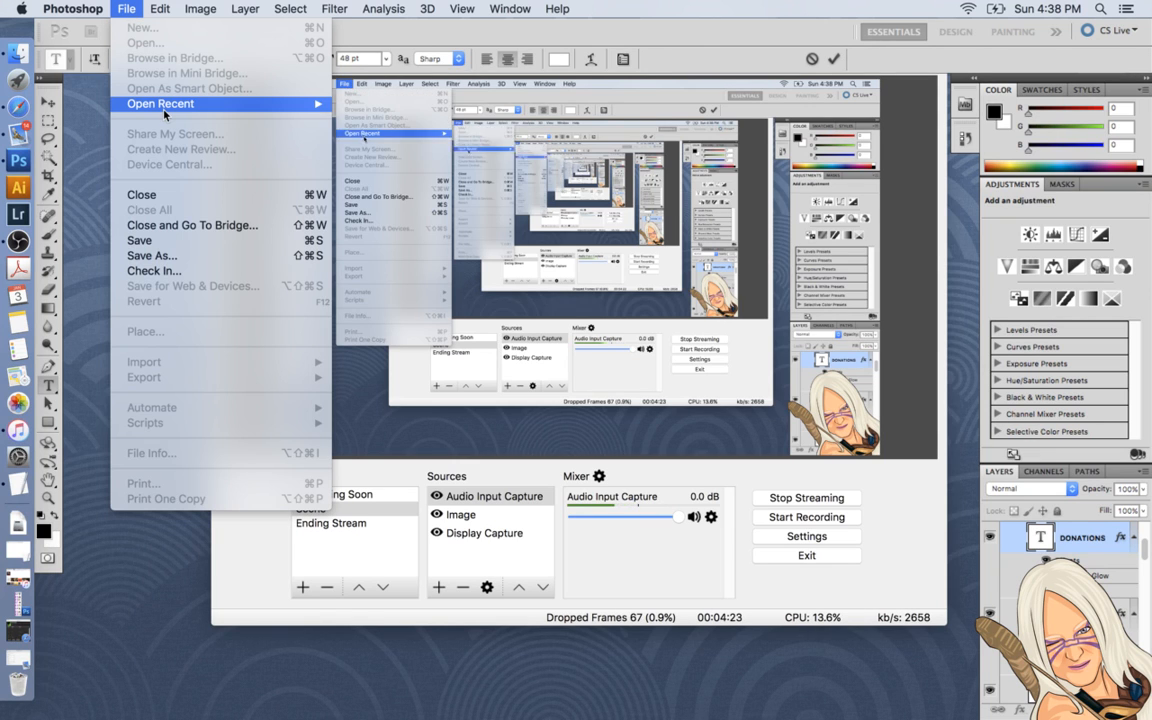
pyautogui.click(105, 211)
# Minimize the OBS window and close the TwitchTutorial folder window in Finder
pyautogui.press('super+Tab')
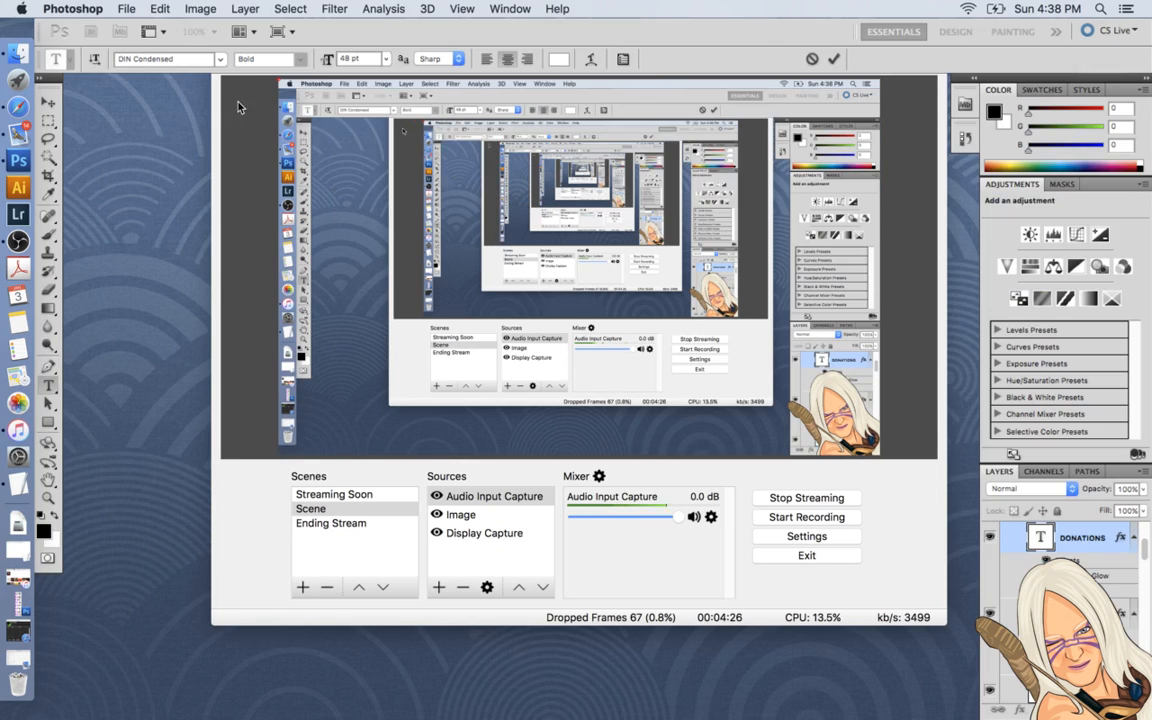
pyautogui.press('super+Tab')
pyautogui.click(239, 59)
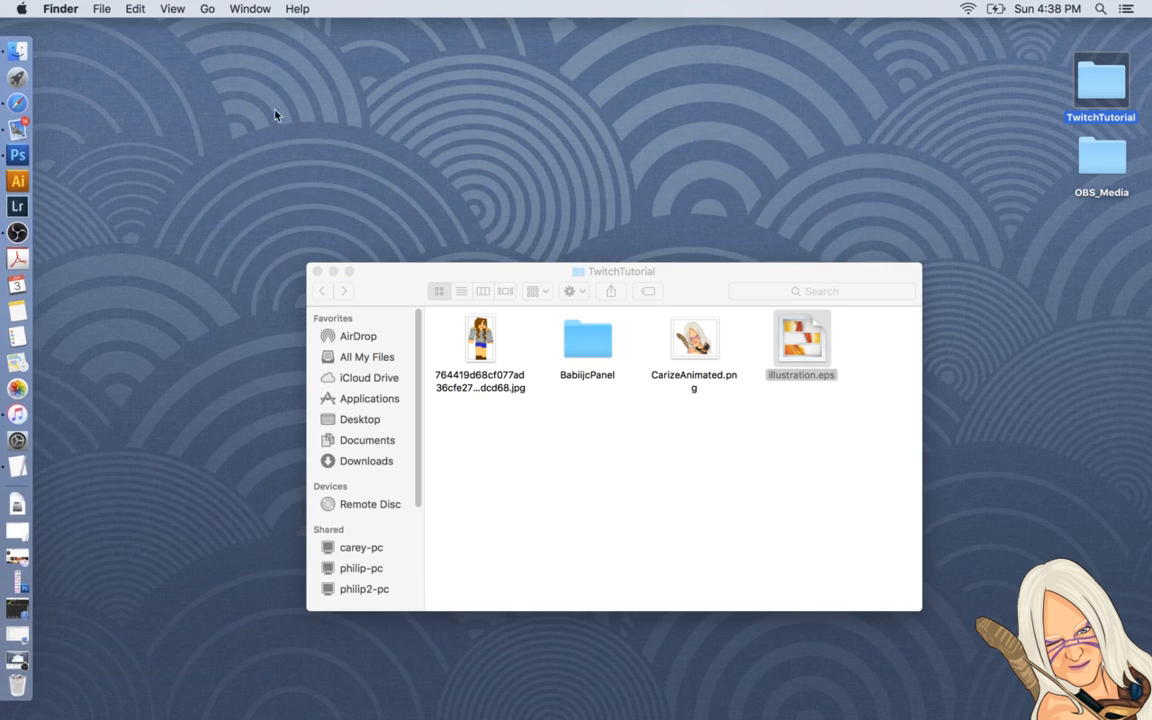
pyautogui.click(317, 271)
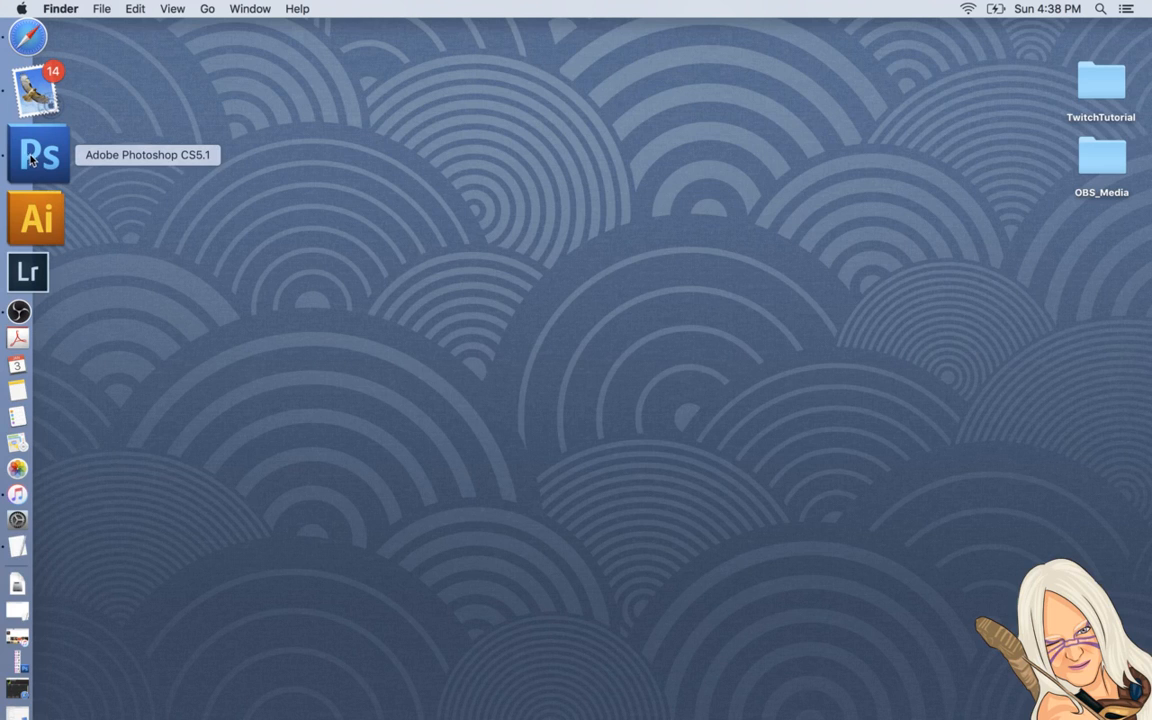
# Force quit Photoshop and close the Force Quit Applications window
pyautogui.press('super+alt+Escape')
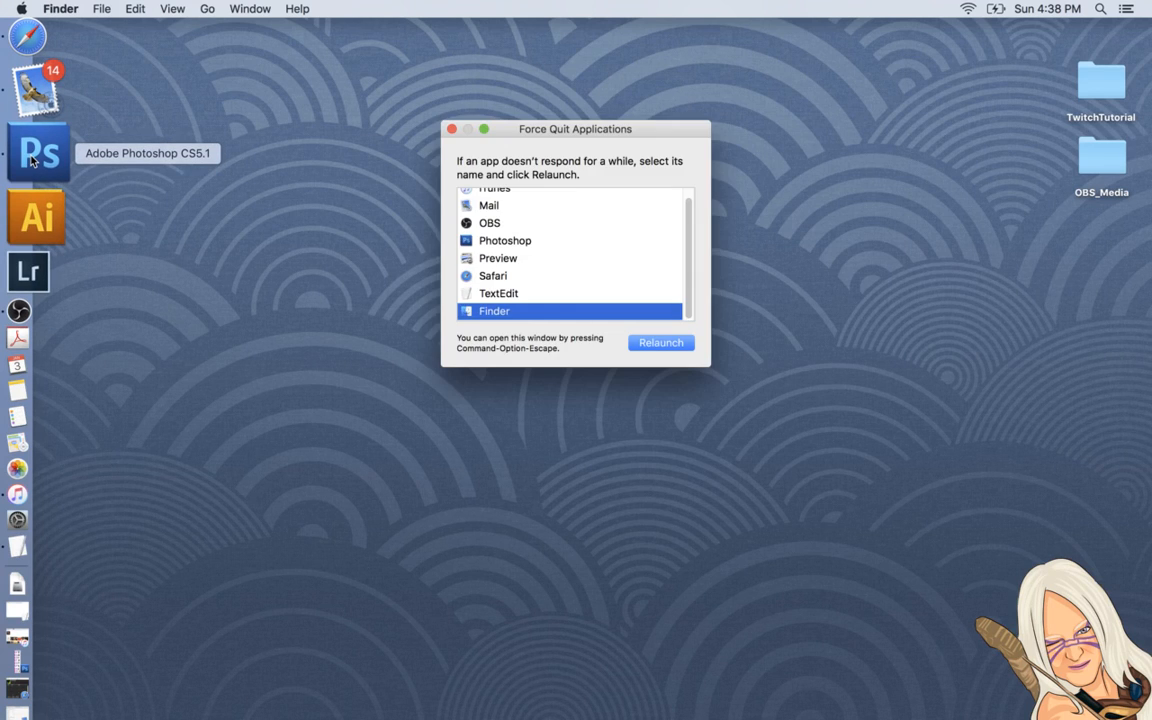
pyautogui.click(494, 242)
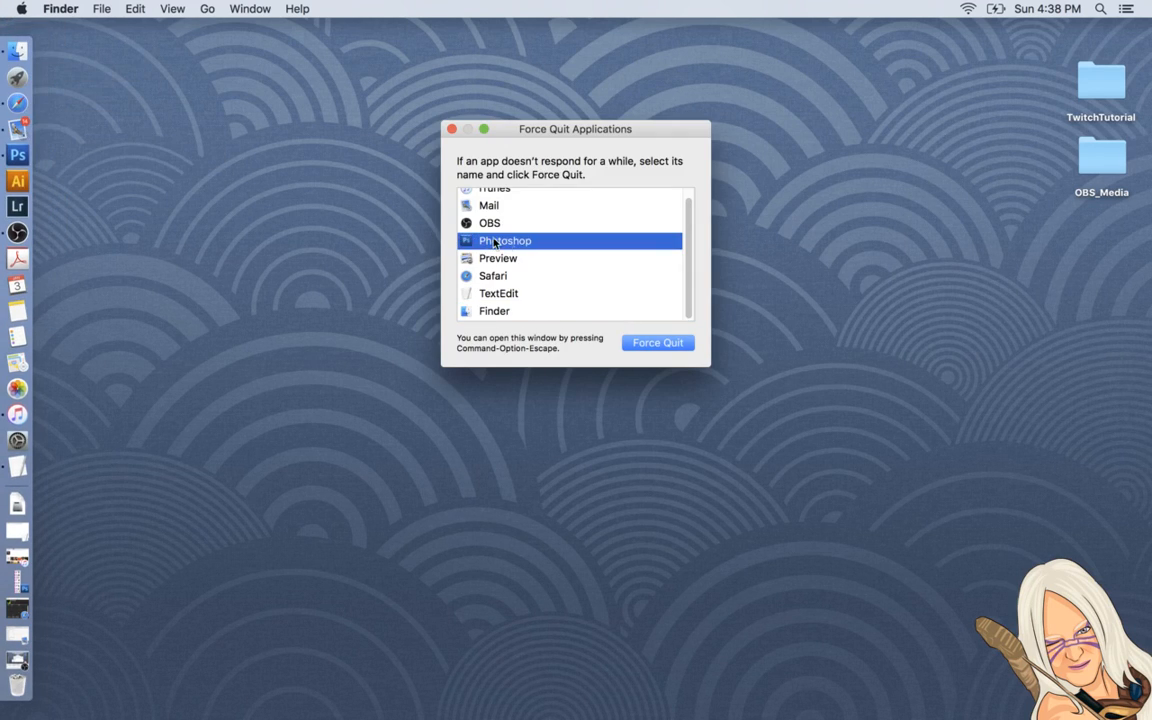
pyautogui.click(686, 342)
pyautogui.click(676, 206)
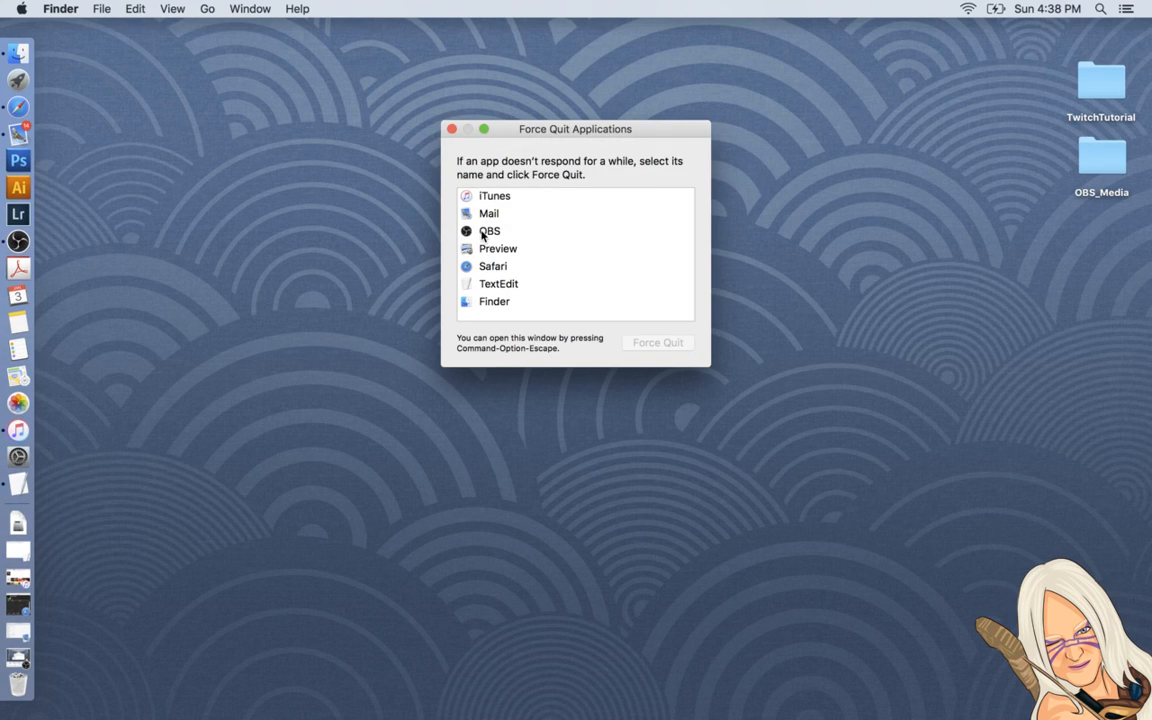
pyautogui.click(451, 129)
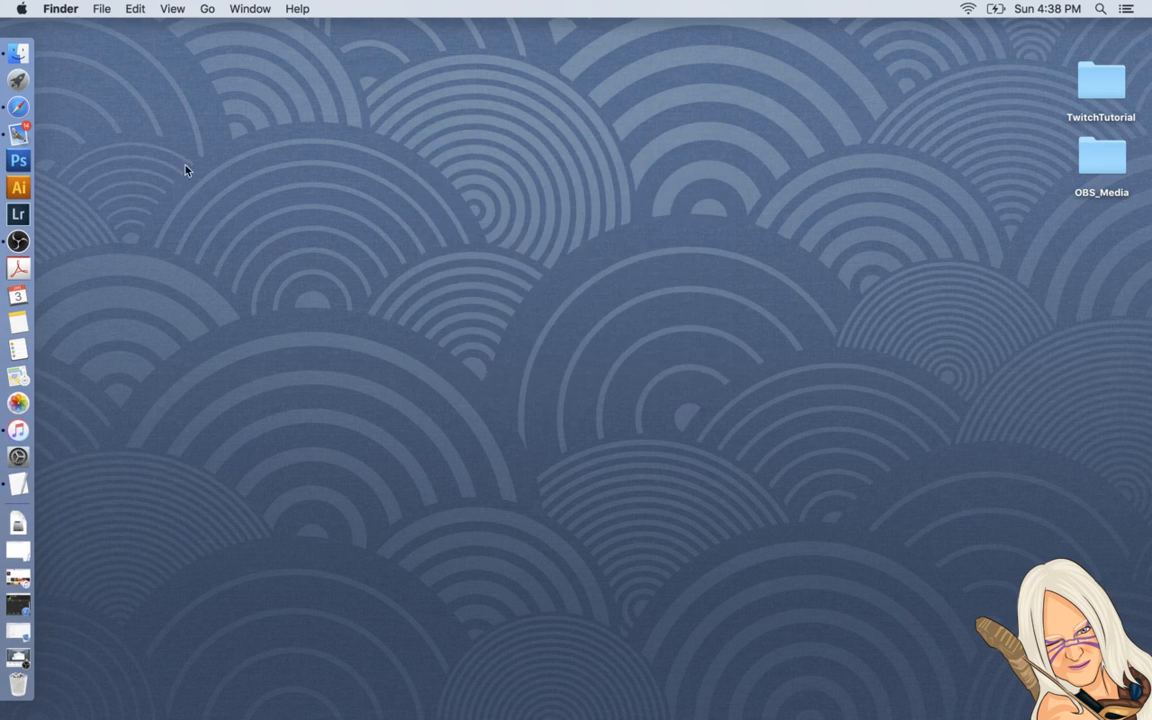
# Relaunch Photoshop and open DONATIONSBabiijc.png from the BabiijcPanel folder inside TwitchTutorial
pyautogui.click(18, 160)
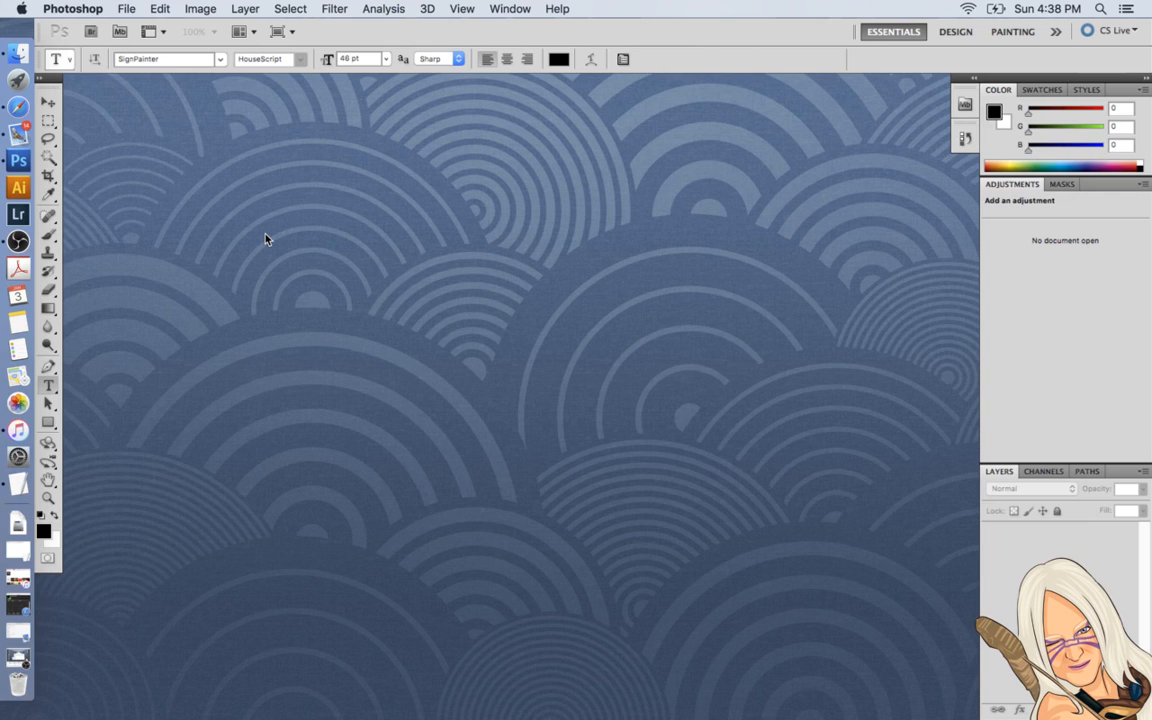
pyautogui.doubleClick(265, 238)
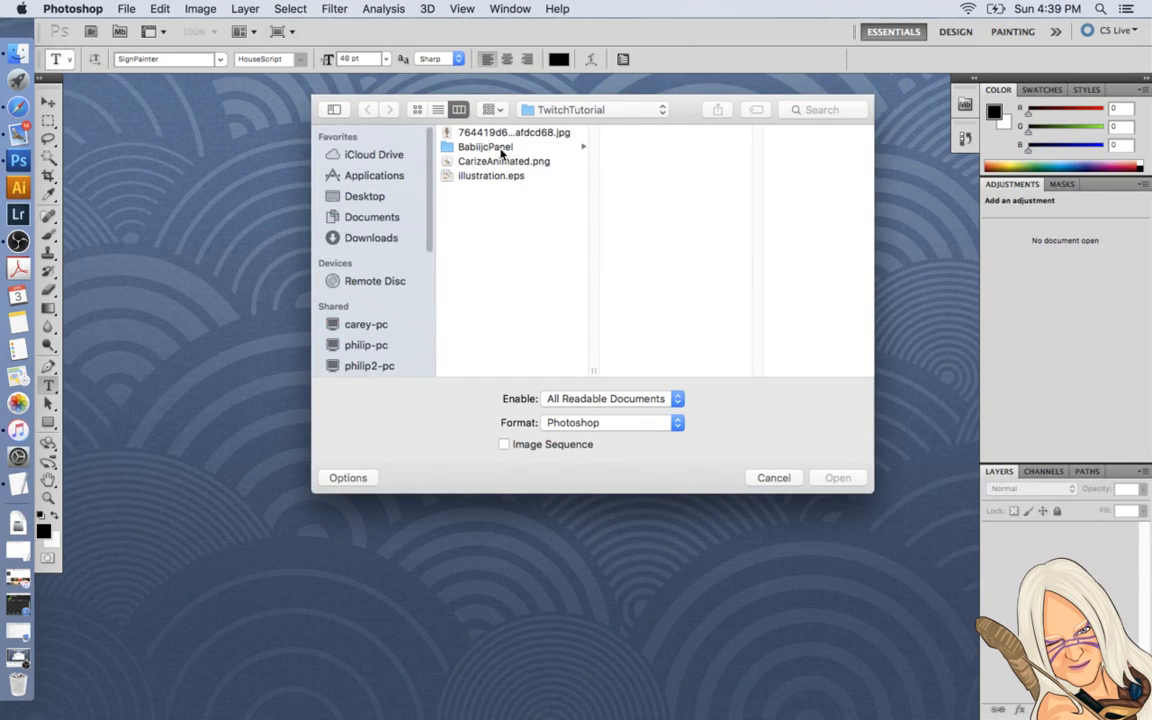
pyautogui.click(468, 147)
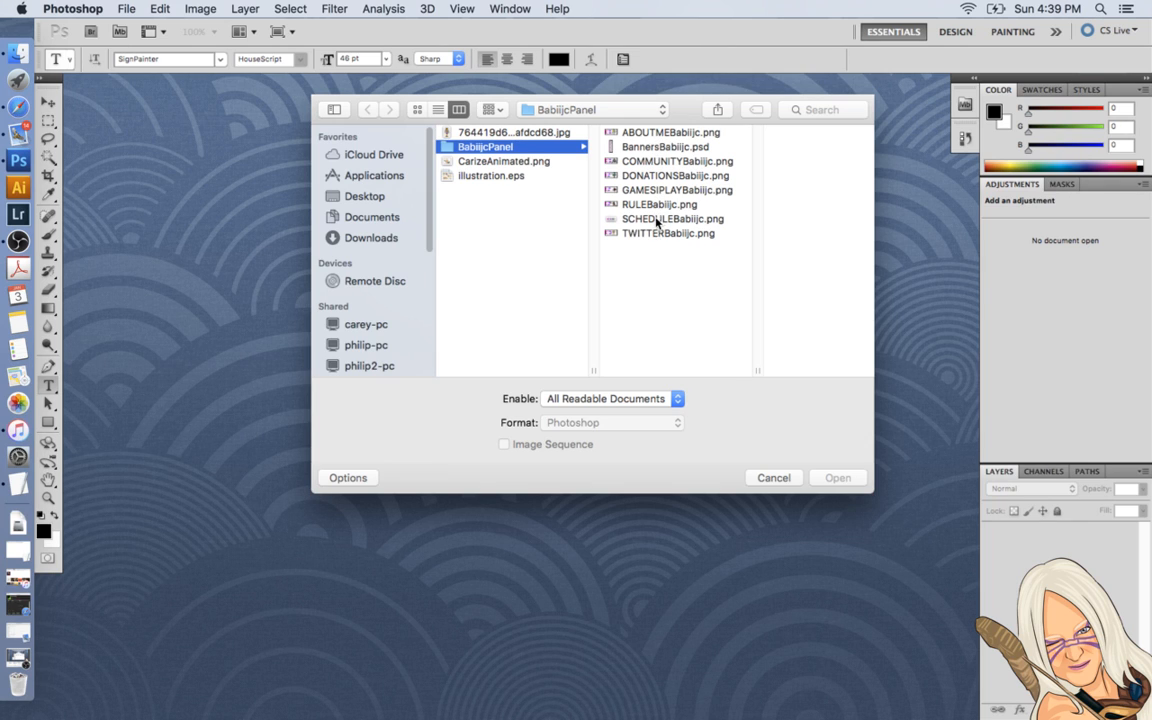
pyautogui.click(658, 175)
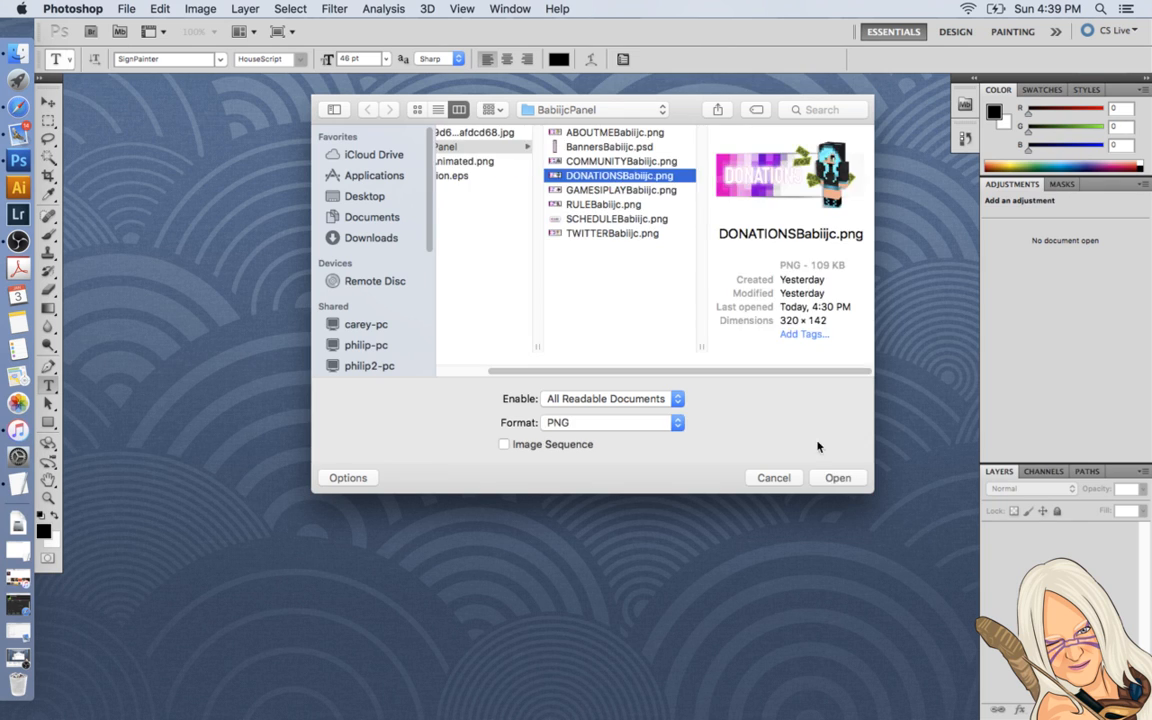
pyautogui.click(836, 478)
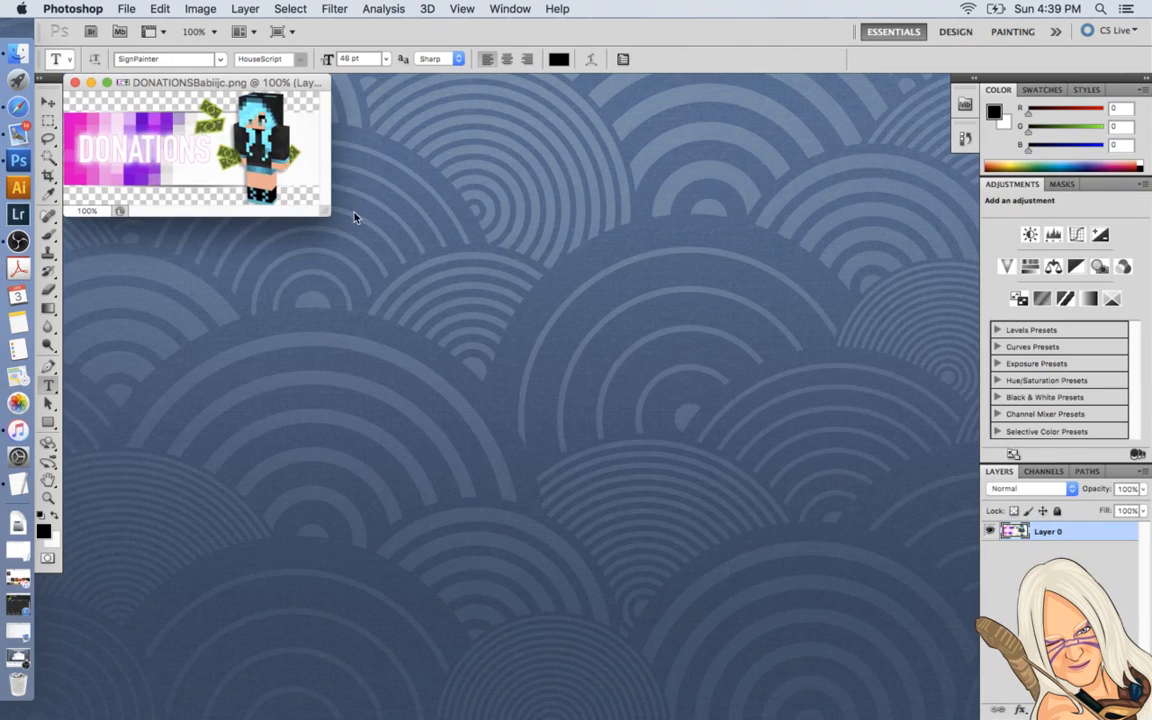
# Enlarge the DONATIONS image window slightly and reposition it beside the toolbox
pyautogui.moveTo(332, 212); pyautogui.dragTo(387, 263)
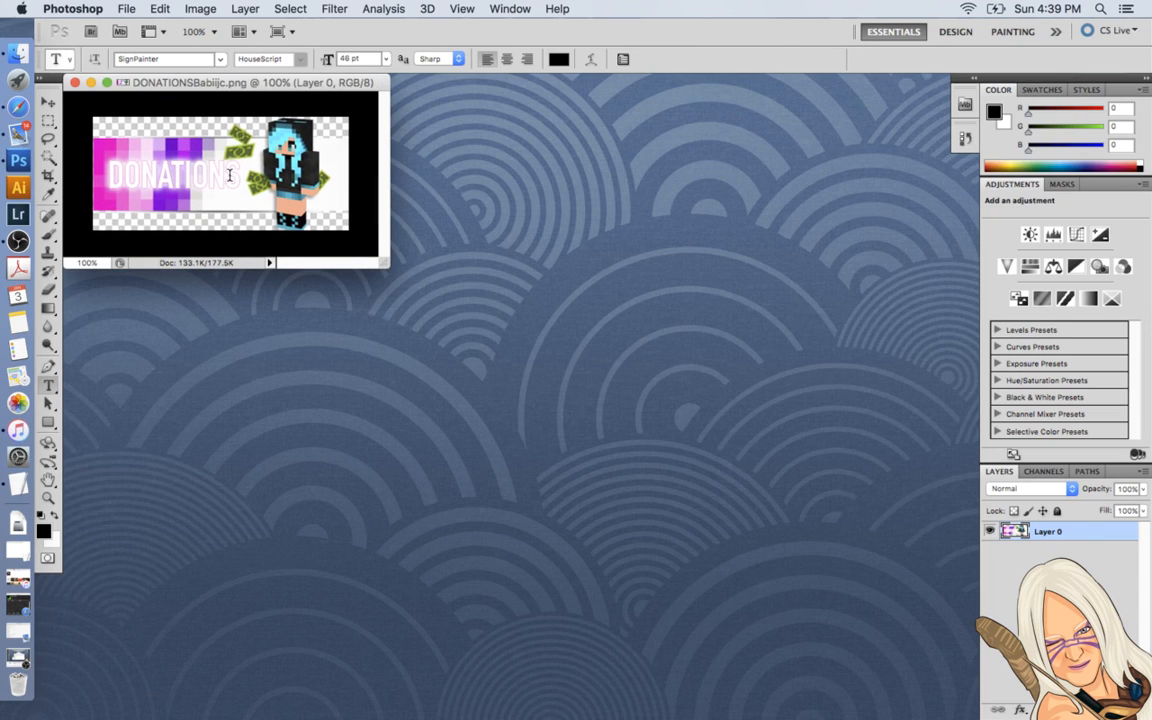
pyautogui.moveTo(215, 82); pyautogui.dragTo(735, 109)
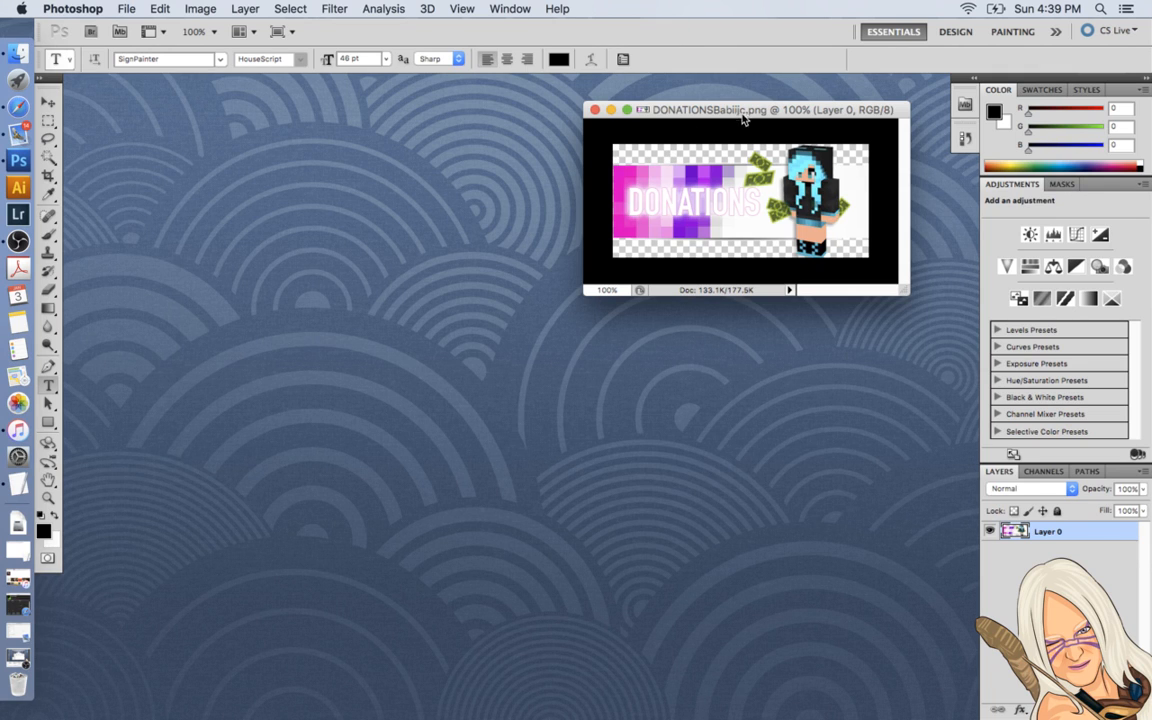
pyautogui.moveTo(758, 113); pyautogui.dragTo(263, 88)
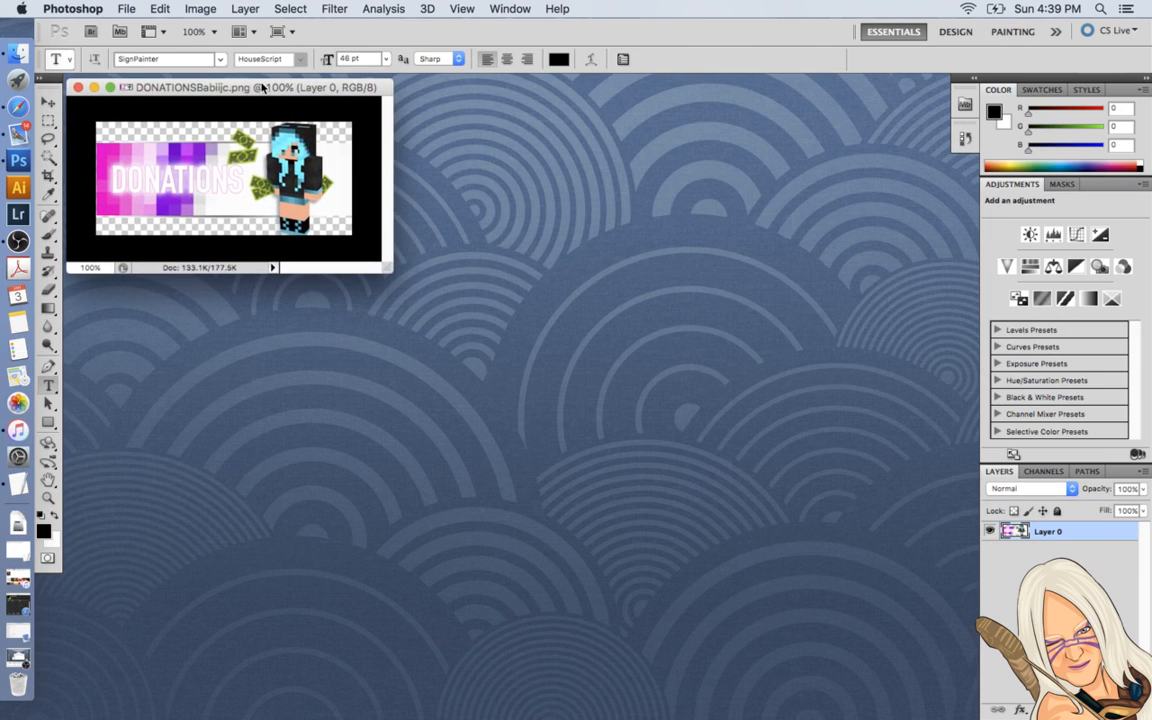
# Launch Illustrator and open illustration.eps from the desktop's TwitchTutorial folder, retaining 9-slice scaling for symbols and suppressing that prompt in future
pyautogui.click(30, 176)
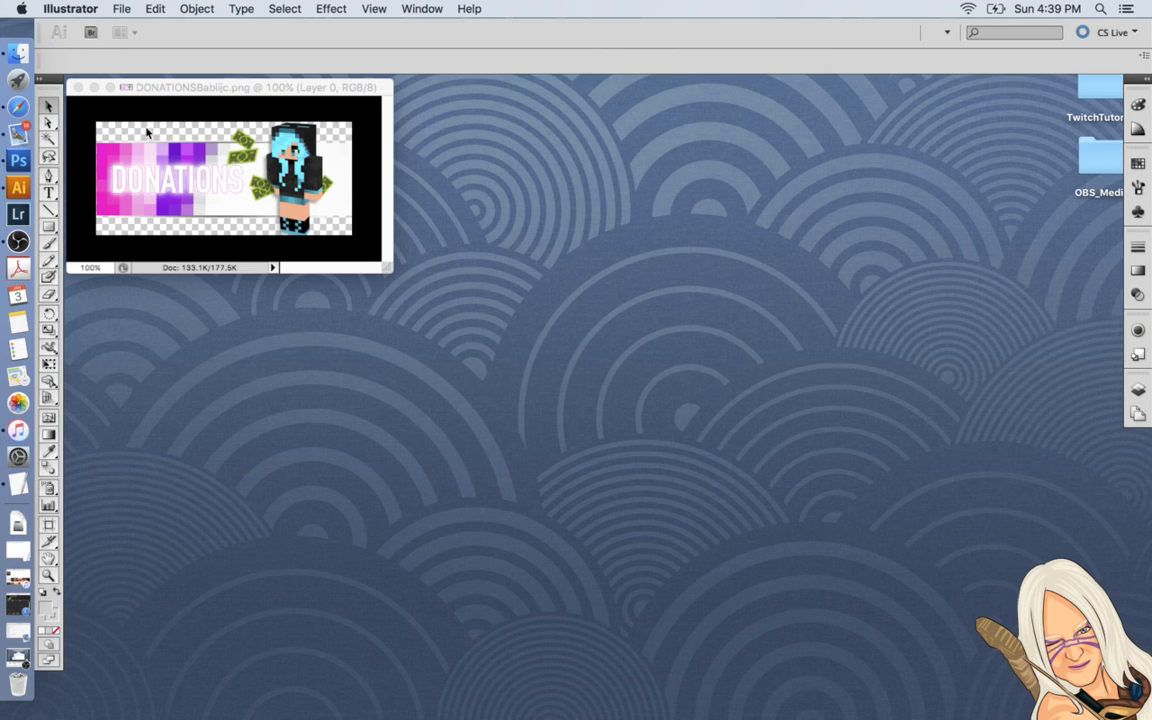
pyautogui.press('super+o')
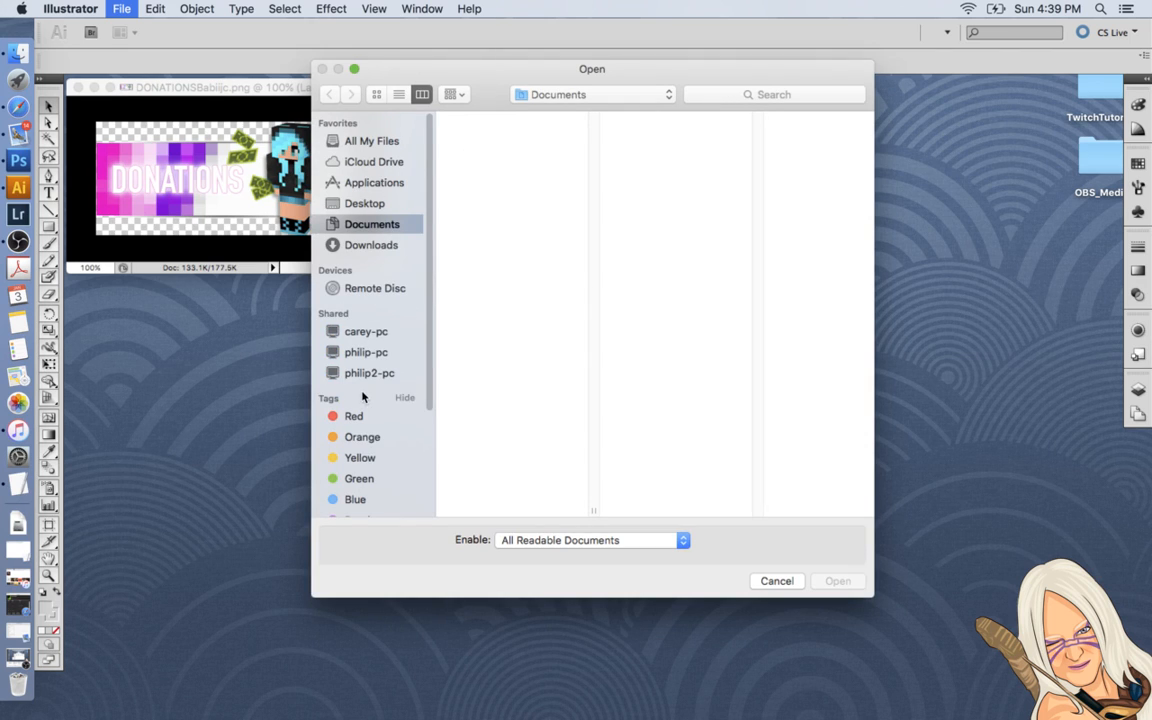
pyautogui.scroll(-3, 362, 396)
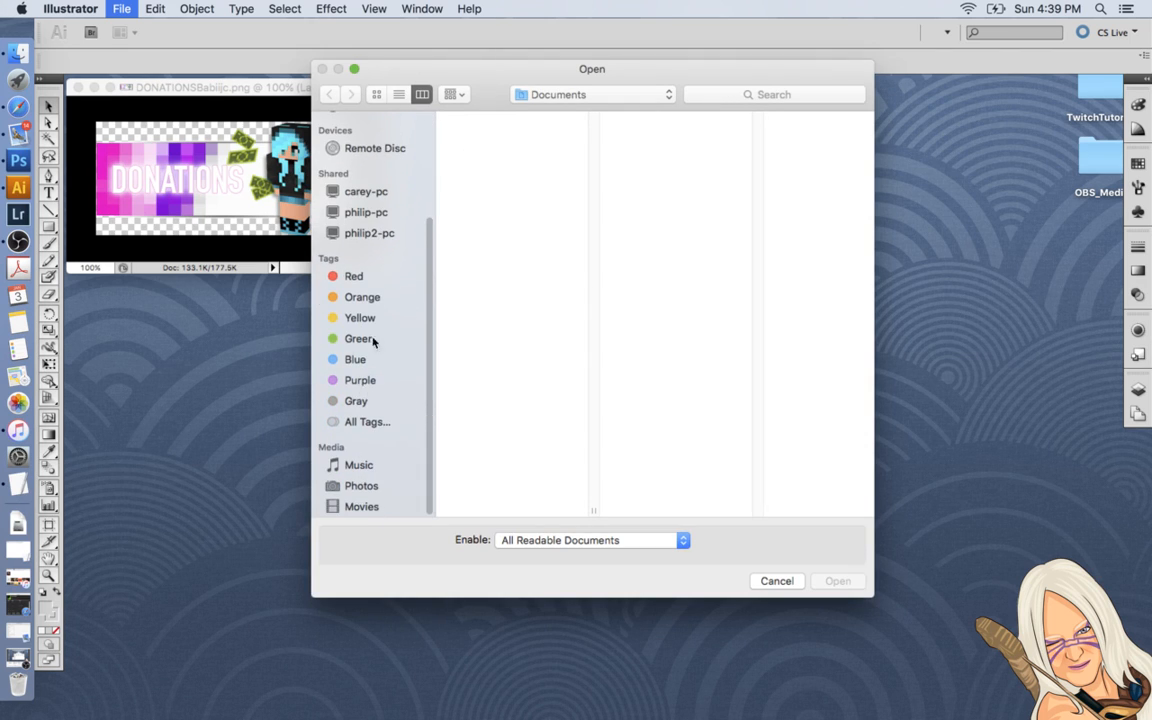
pyautogui.scroll(3, 376, 280)
pyautogui.click(366, 203)
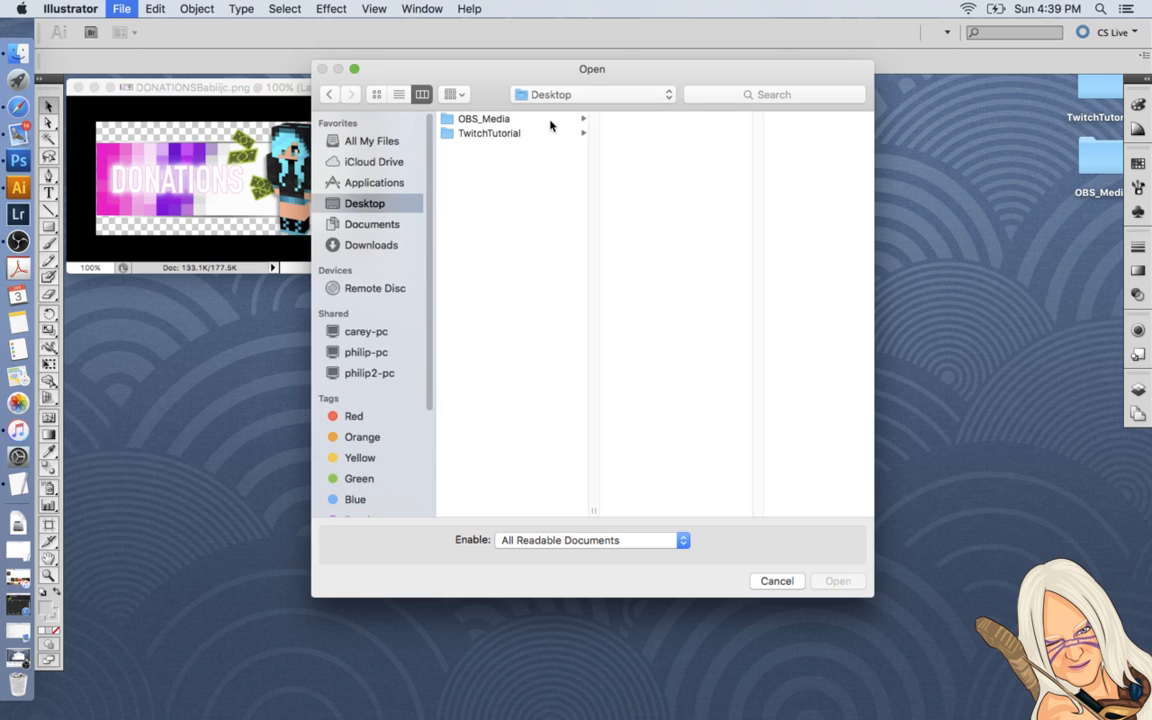
pyautogui.click(505, 132)
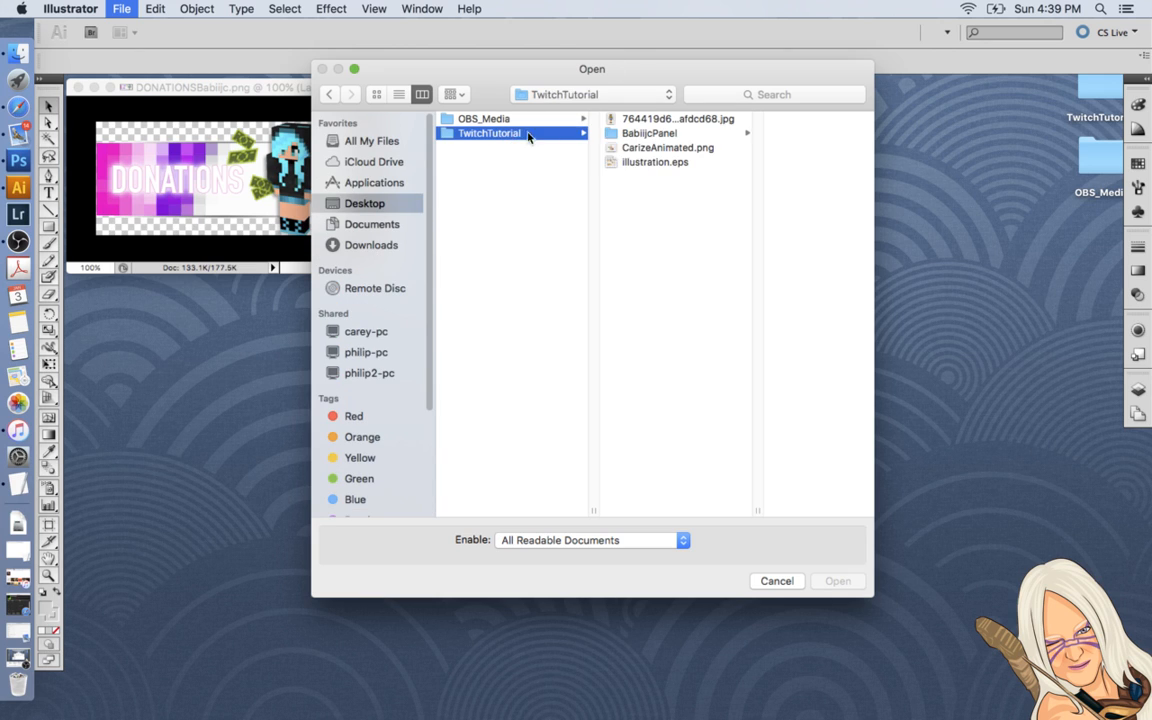
pyautogui.click(656, 162)
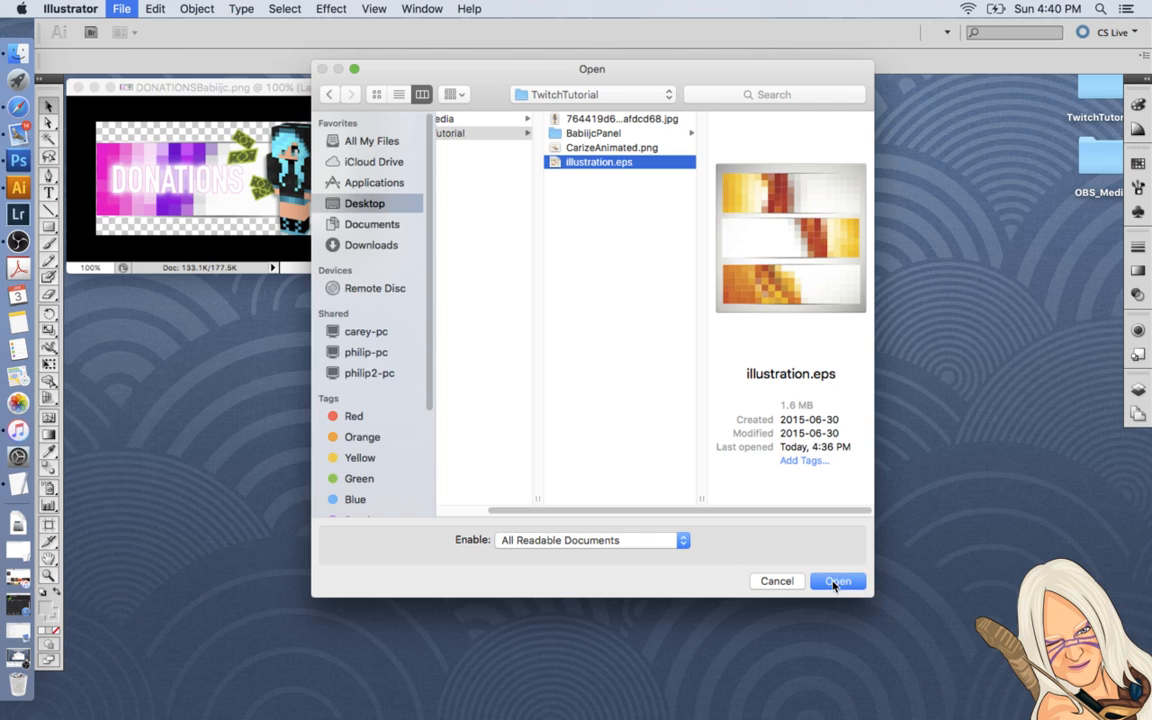
pyautogui.click(836, 581)
pyautogui.click(512, 242)
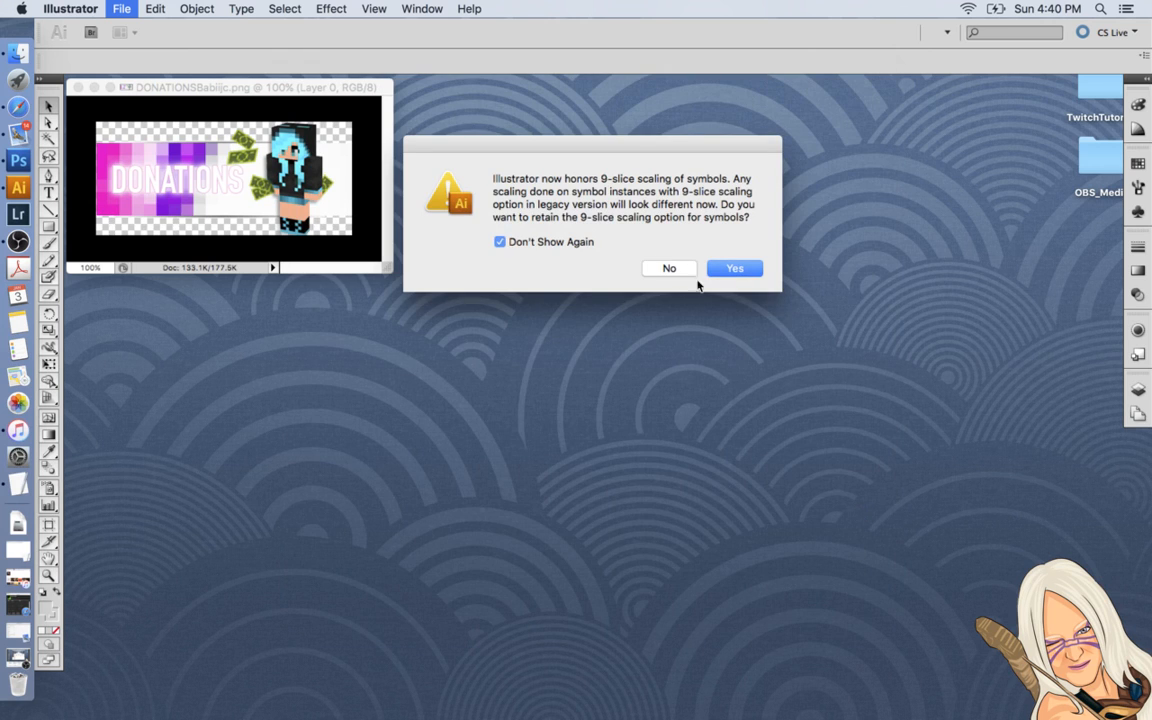
pyautogui.click(728, 272)
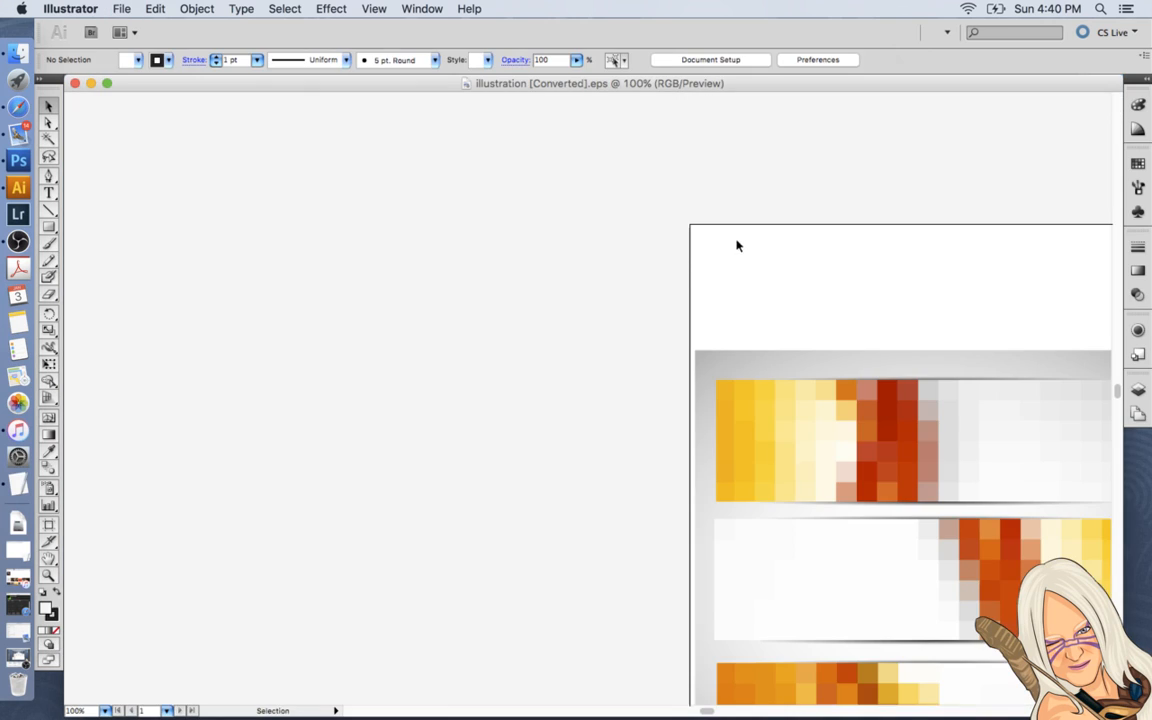
pyautogui.moveTo(751, 298); pyautogui.dragTo(393, 159)
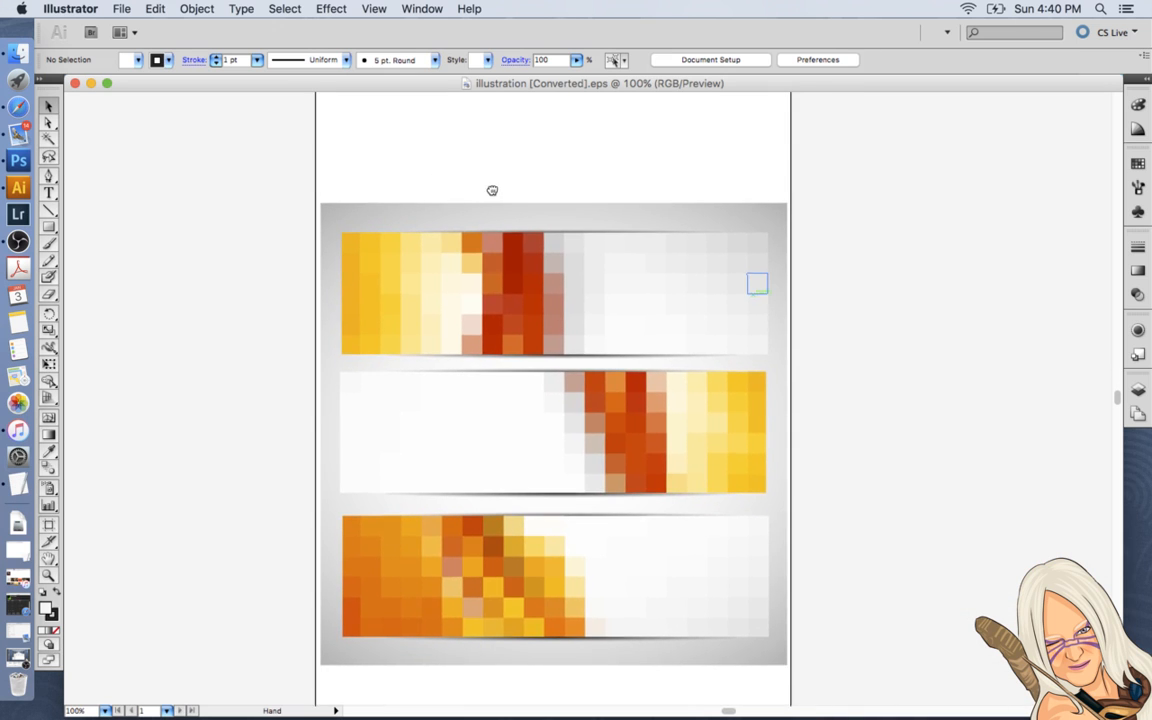
pyautogui.moveTo(491, 188); pyautogui.dragTo(486, 177)
pyautogui.click(677, 274)
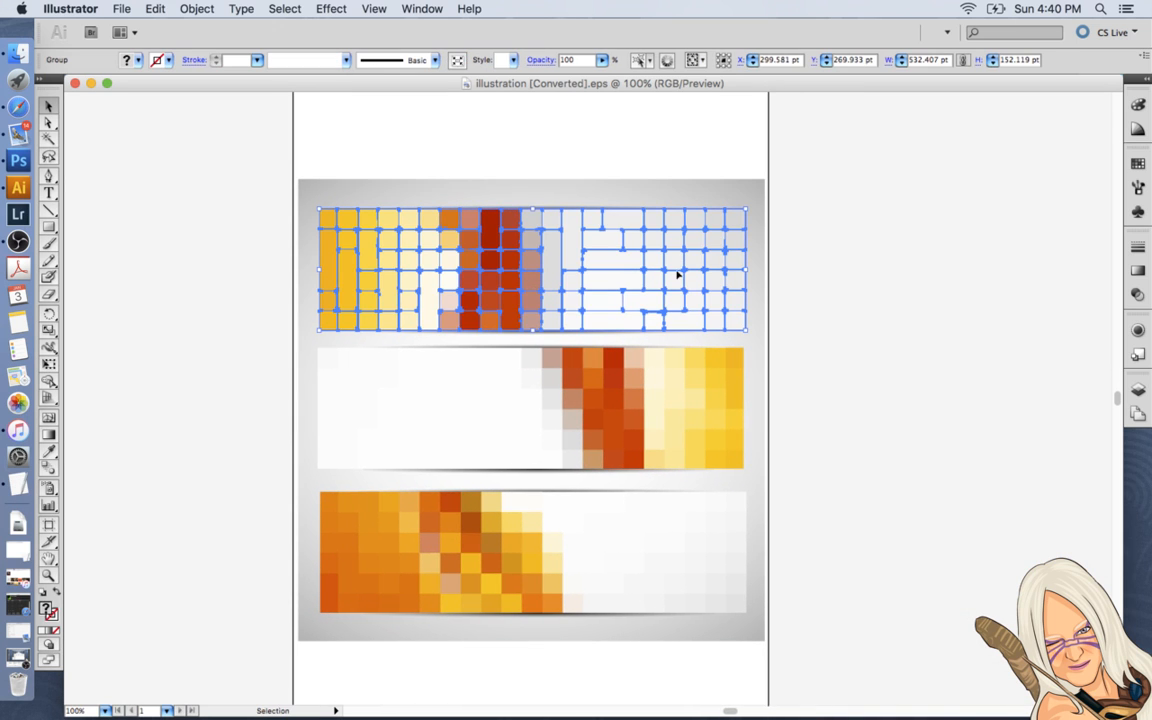
pyautogui.keyDown('shift'); pyautogui.click(558, 210); pyautogui.keyUp('shift')
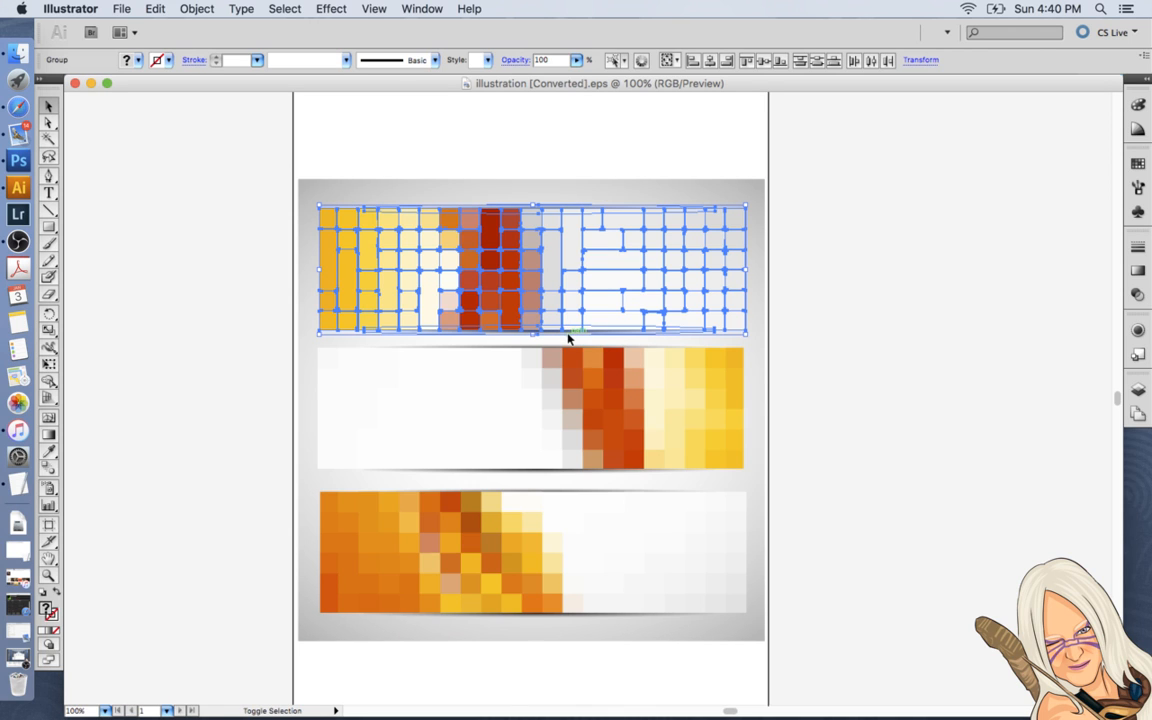
pyautogui.keyDown('shift'); pyautogui.click(569, 335); pyautogui.keyUp('shift')
pyautogui.click(808, 296)
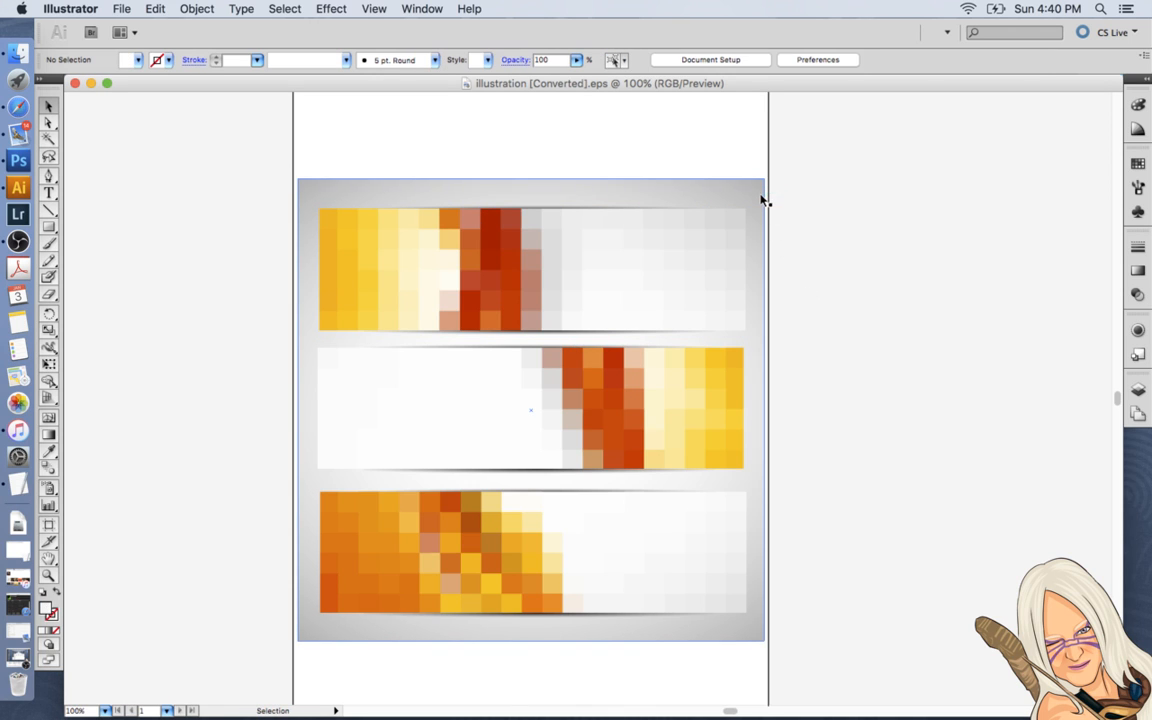
# Delete the gray background behind the three banners and select the whole top banner together with its shadow edges
pyautogui.click(762, 199)
pyautogui.press('Delete')
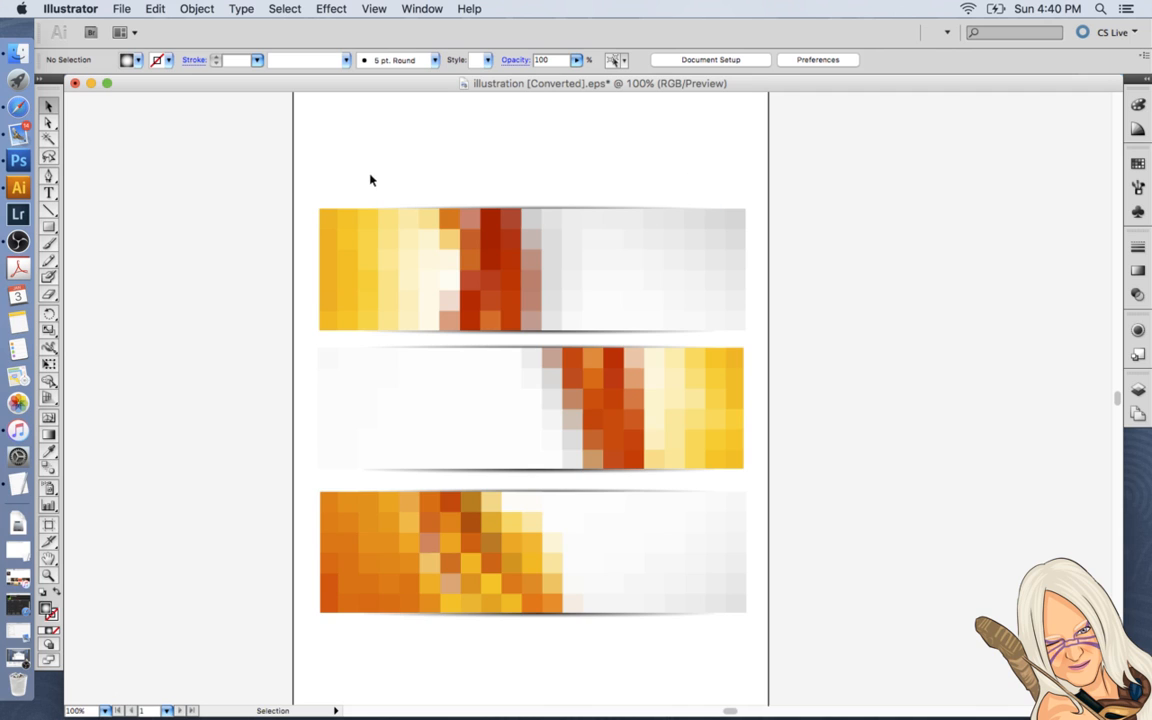
pyautogui.moveTo(296, 193); pyautogui.dragTo(764, 345)
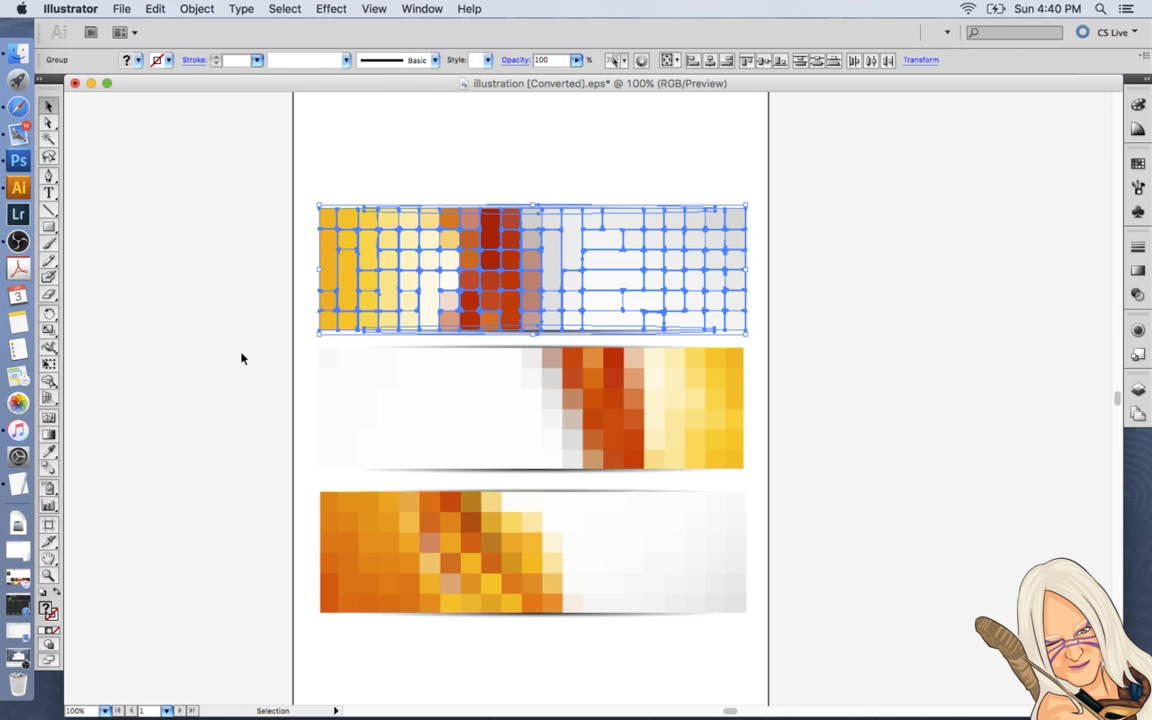
# Switch to Photoshop, create a new 320 by 350 pixel document and place its window beside the DONATIONS image
pyautogui.click(26, 147)
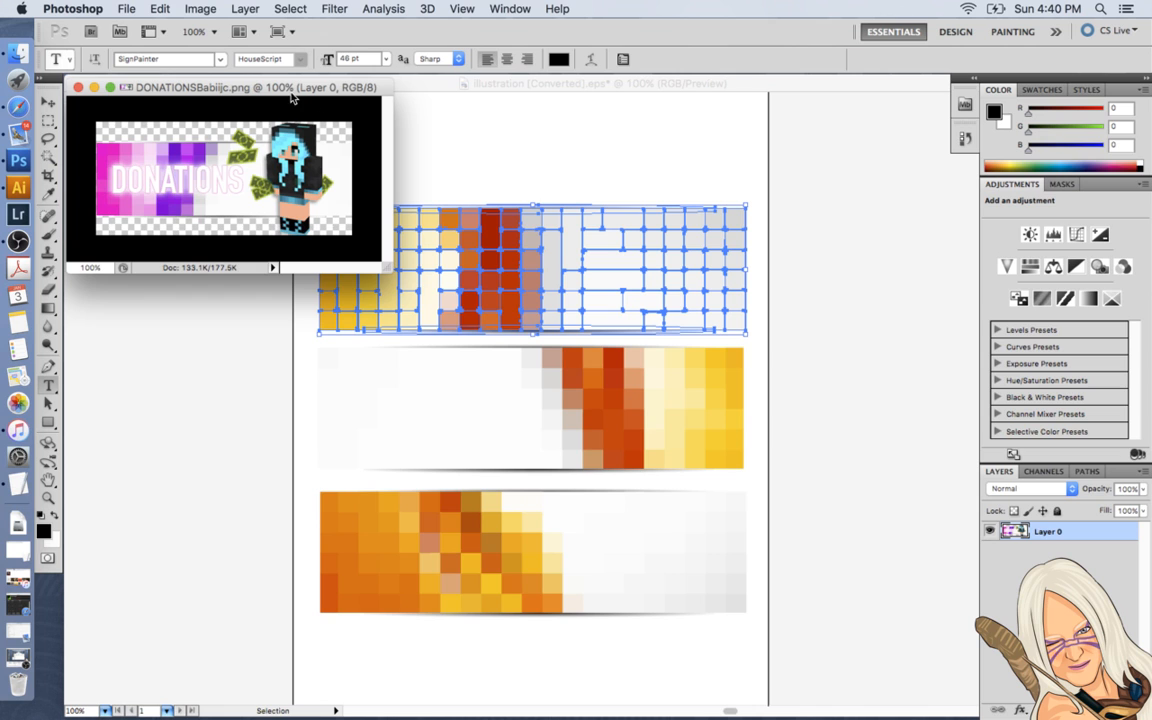
pyautogui.moveTo(288, 88)
pyautogui.mouseDown()
pyautogui.moveTo(601, 160)
pyautogui.moveTo(792, 104)
pyautogui.moveTo(286, 85)
pyautogui.mouseUp()
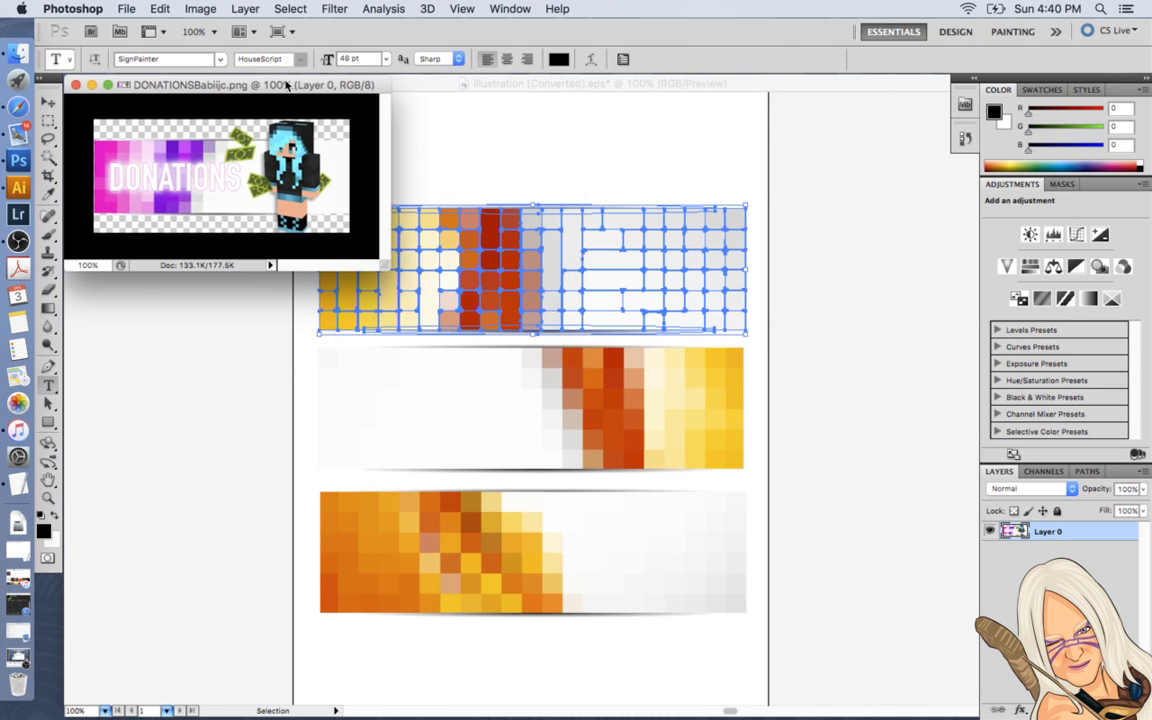
pyautogui.click(127, 9)
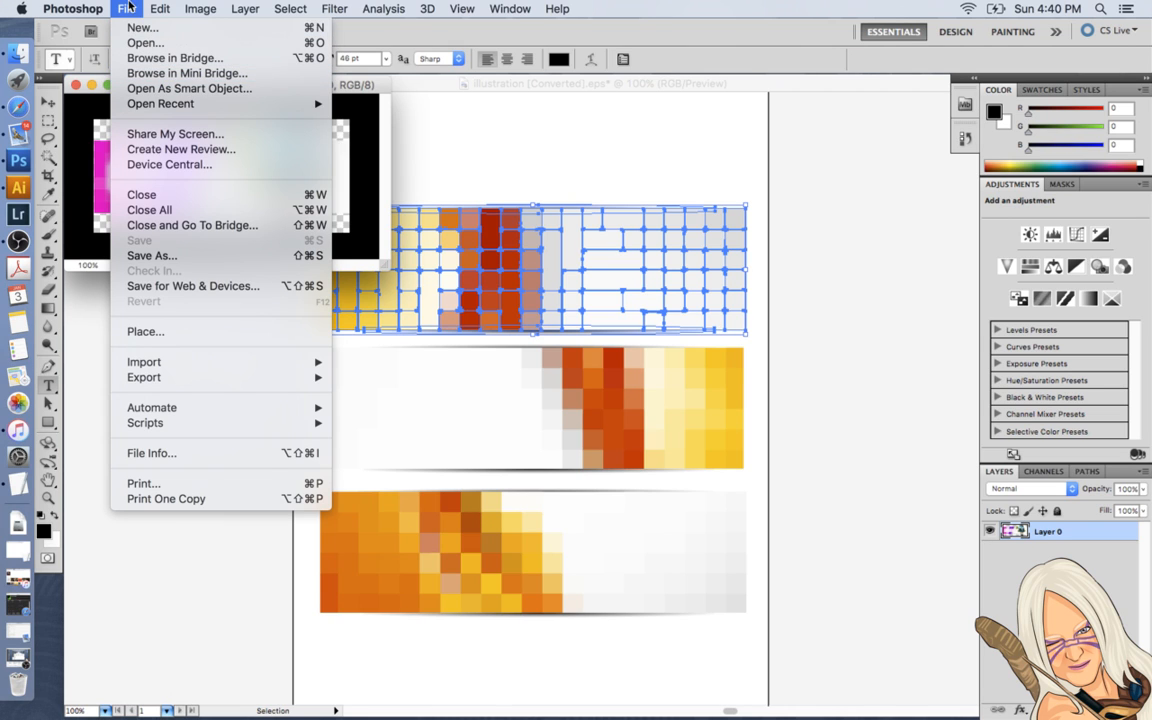
pyautogui.click(123, 10)
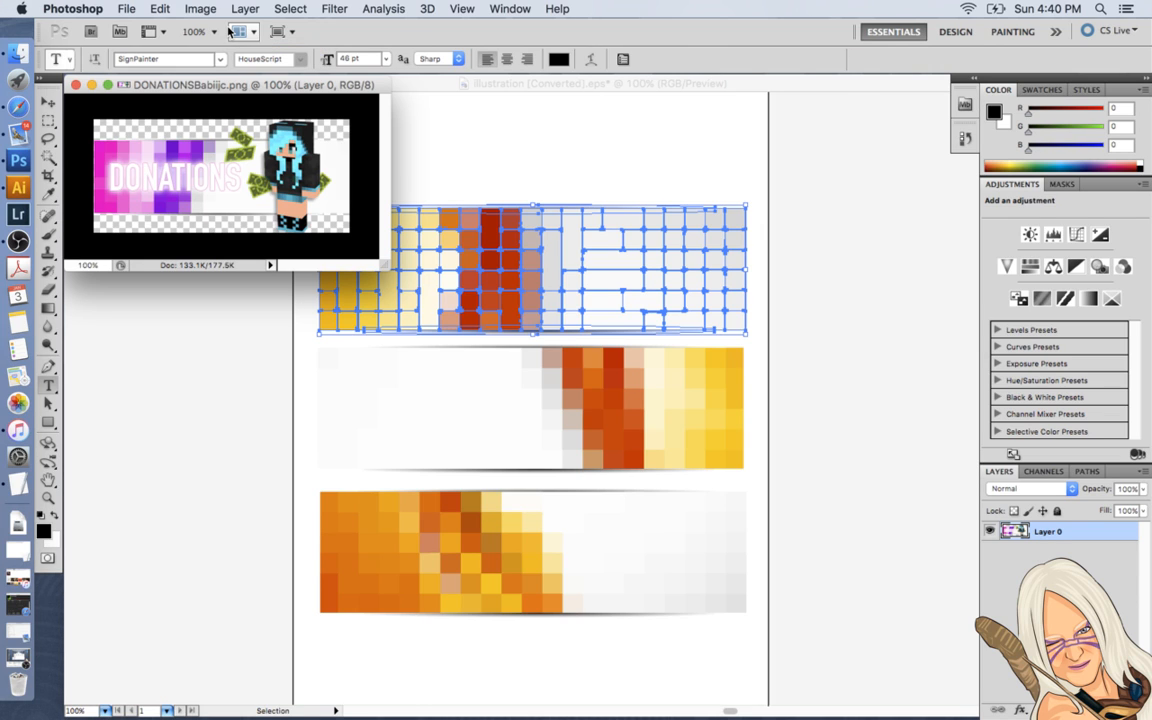
pyautogui.press('super+n')
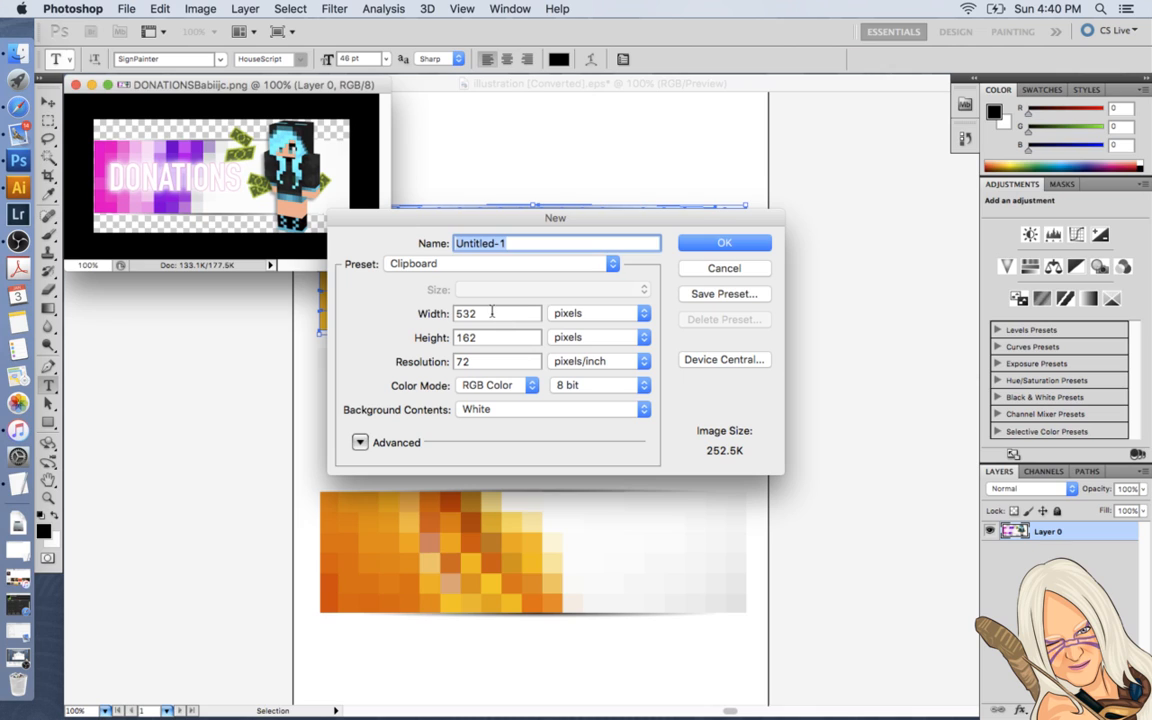
pyautogui.doubleClick(455, 313)
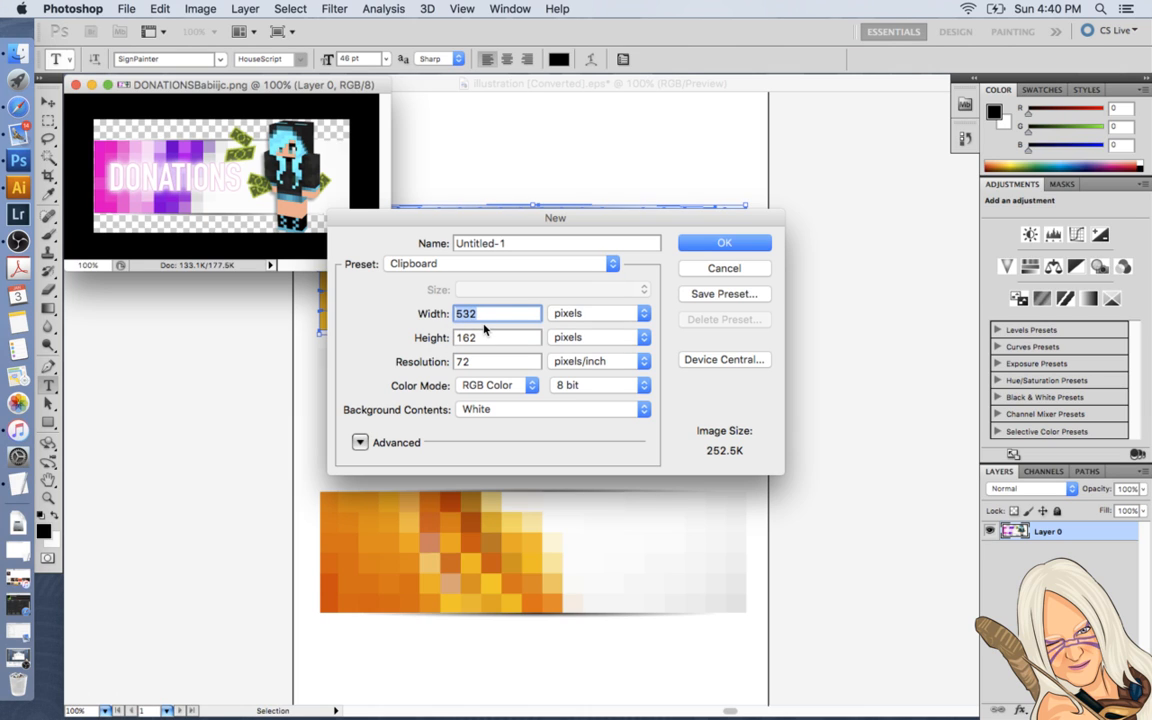
pyautogui.write('320')
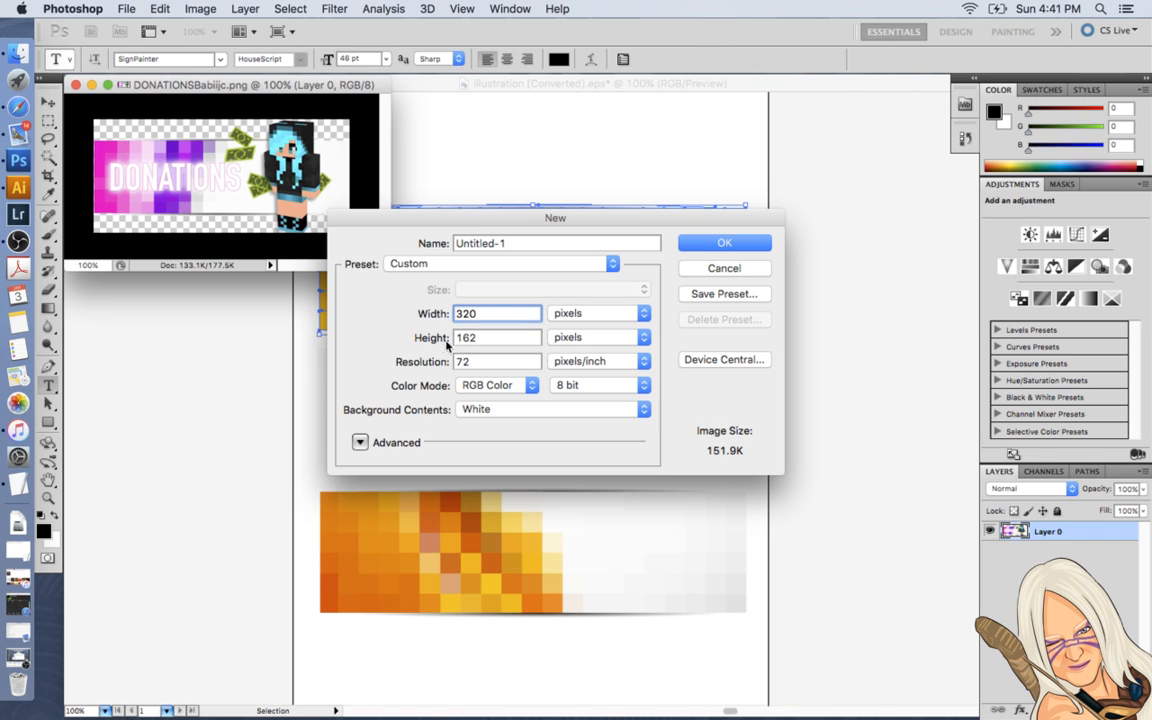
pyautogui.press('Tab')
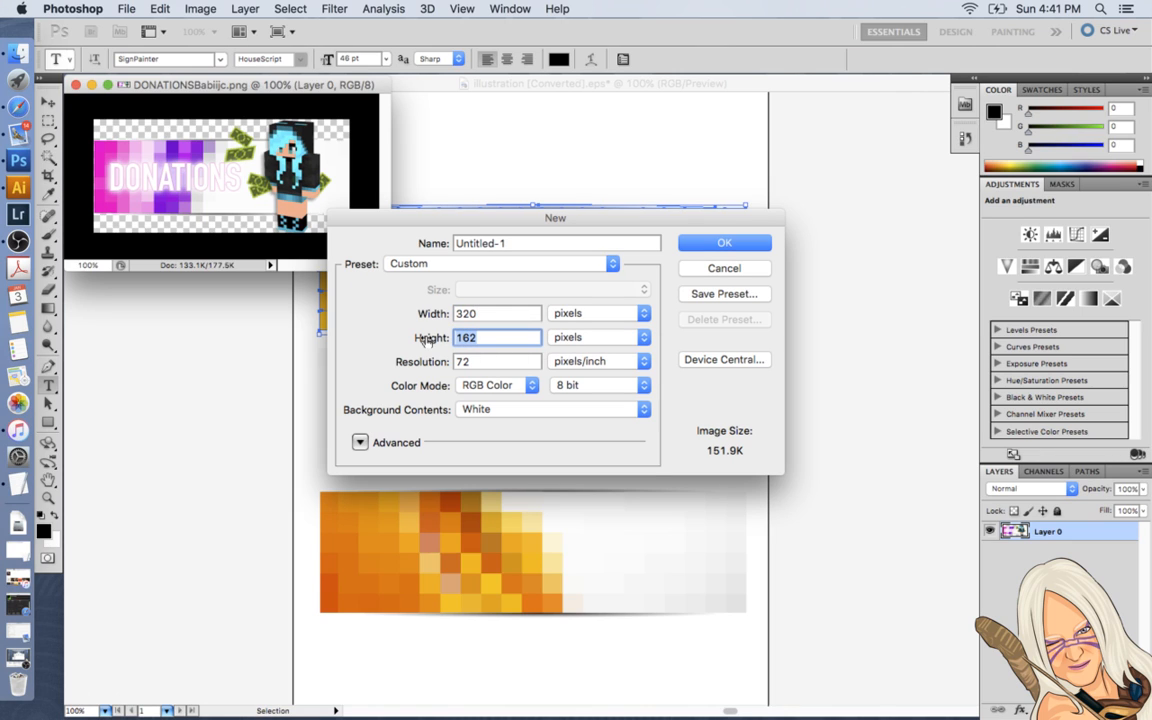
pyautogui.write('350')
pyautogui.click(712, 245)
pyautogui.moveTo(245, 100); pyautogui.dragTo(505, 128)
pyautogui.click(345, 103)
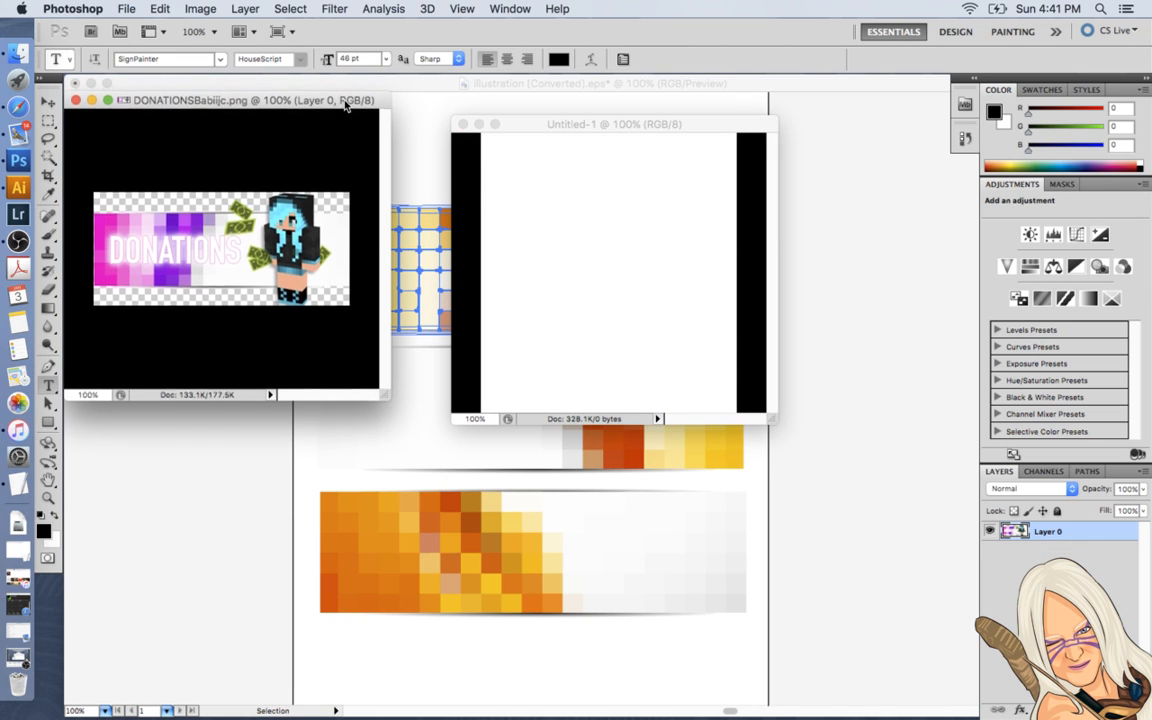
# Add a new empty layer above the untitled document's background and check canvas transparency by briefly hiding the background
pyautogui.moveTo(345, 103); pyautogui.dragTo(345, 109)
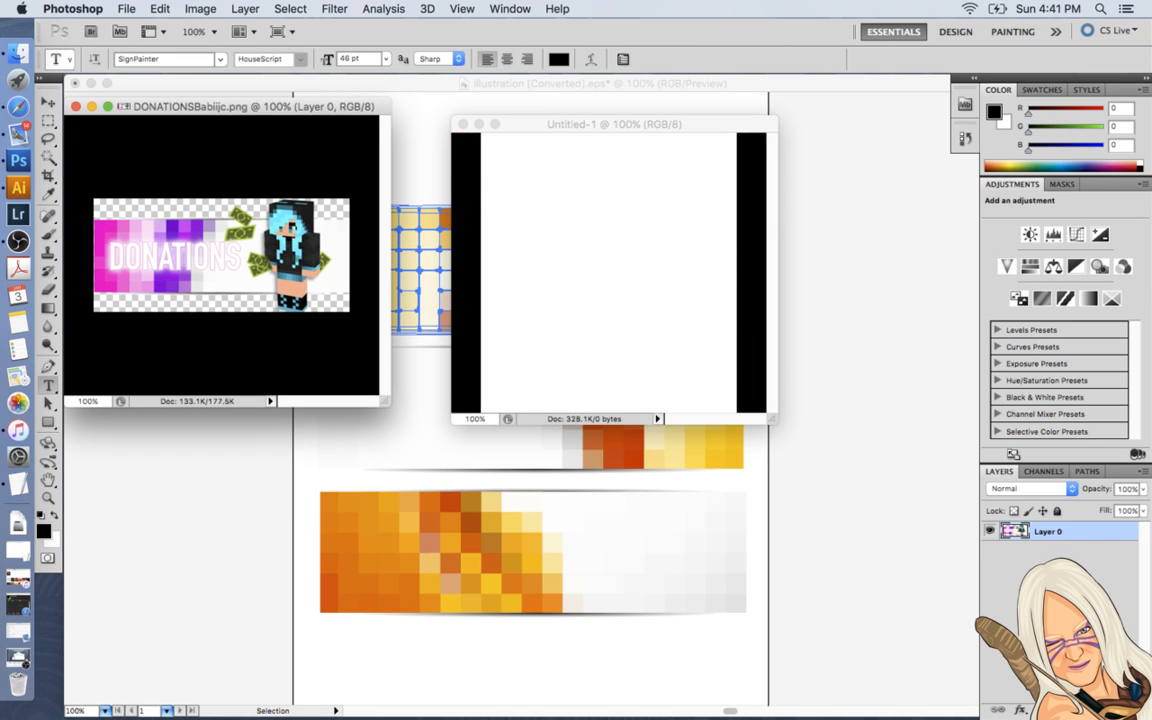
pyautogui.click(688, 124)
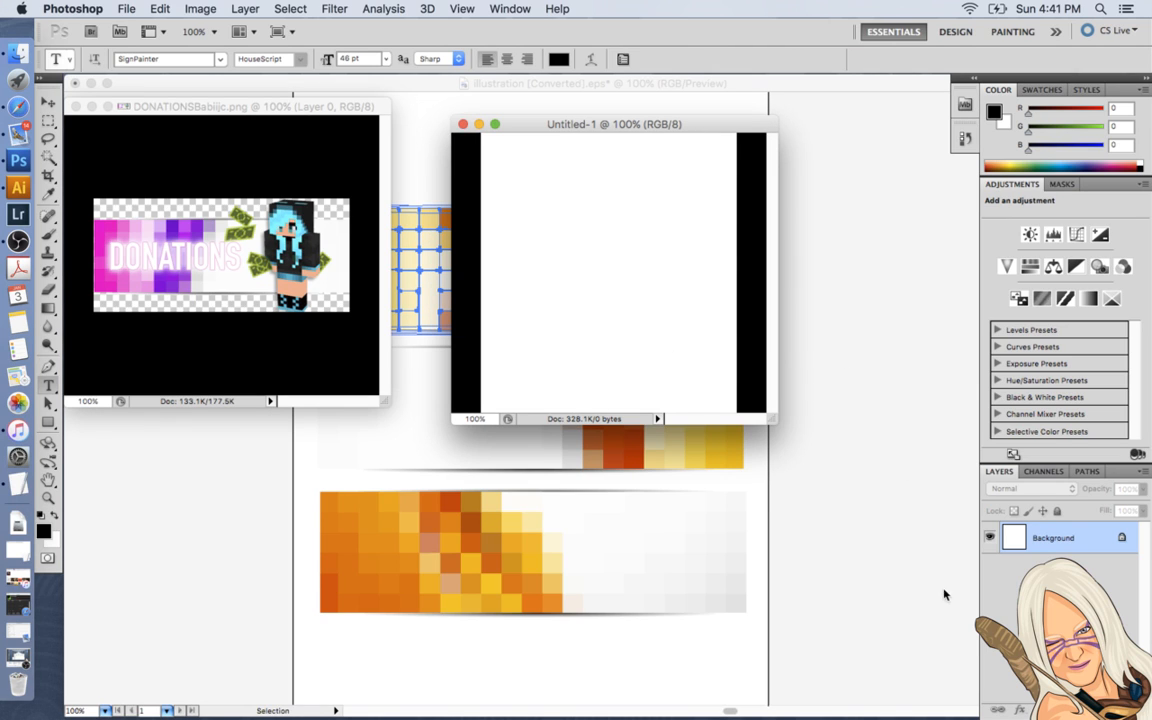
pyautogui.press('super+shift+alt+n')
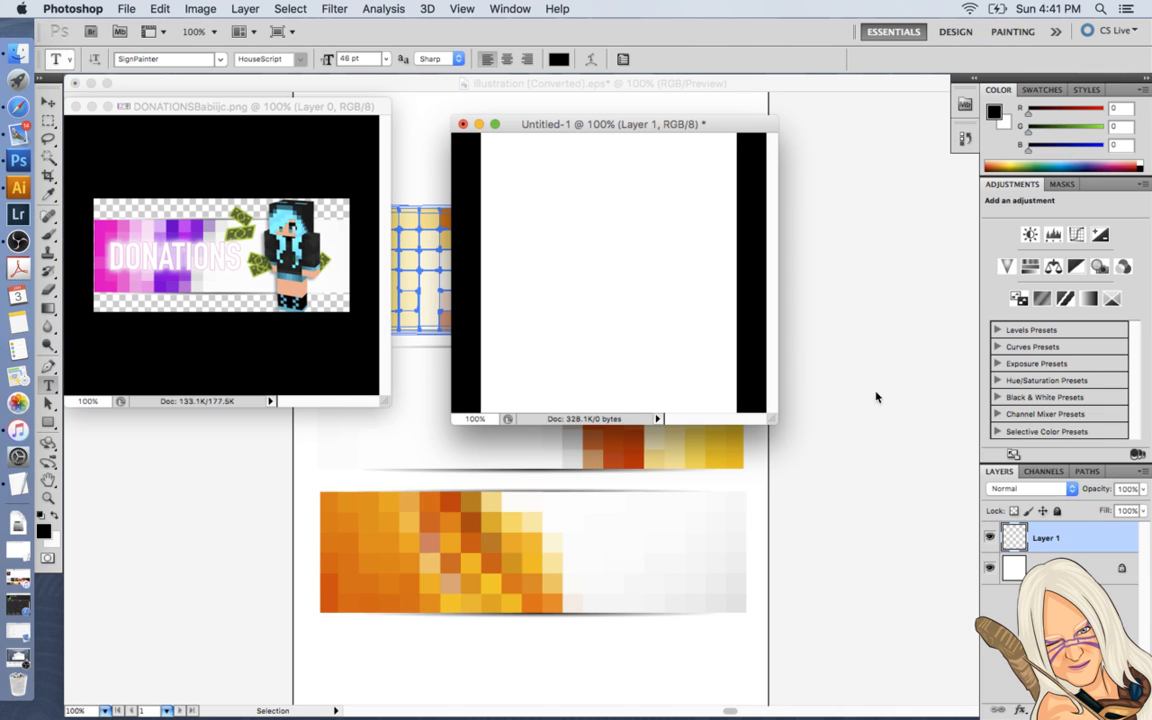
pyautogui.click(1050, 567)
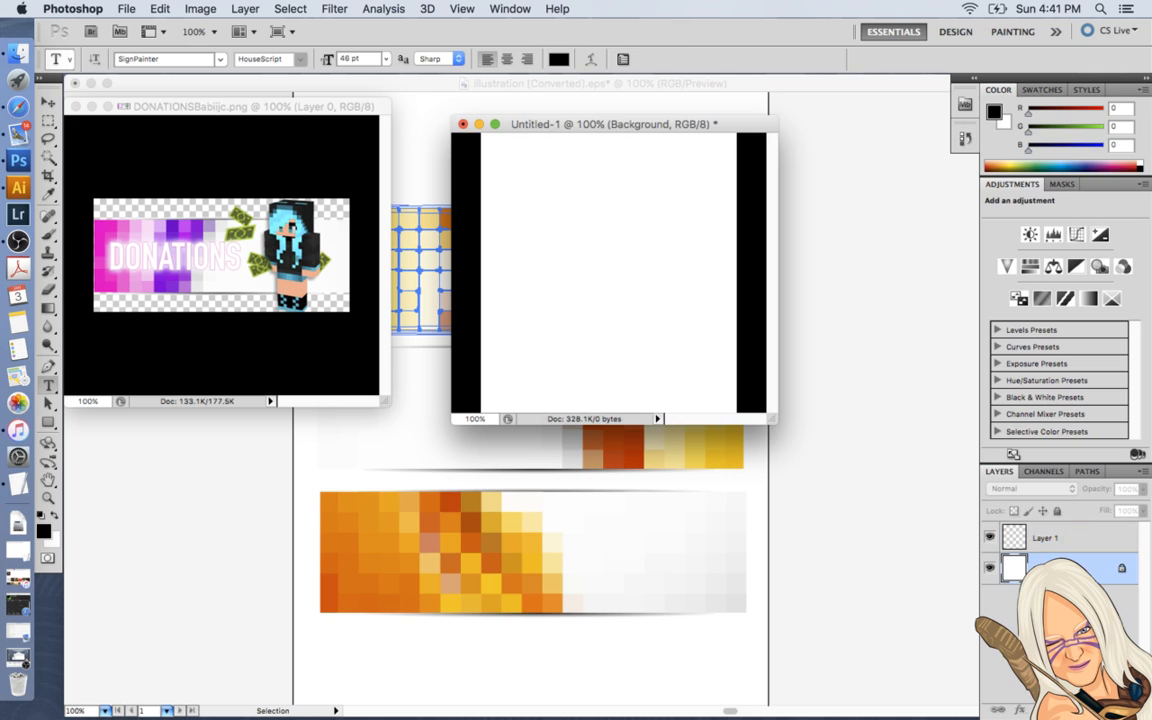
pyautogui.click(1055, 541)
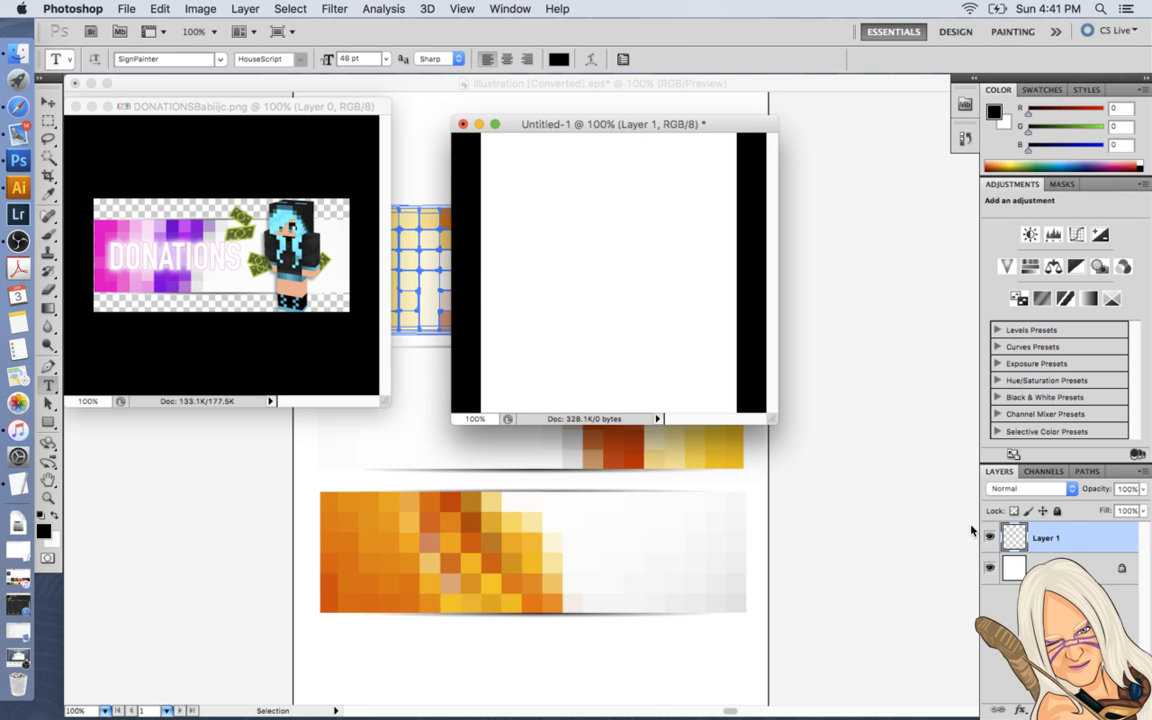
pyautogui.click(990, 568)
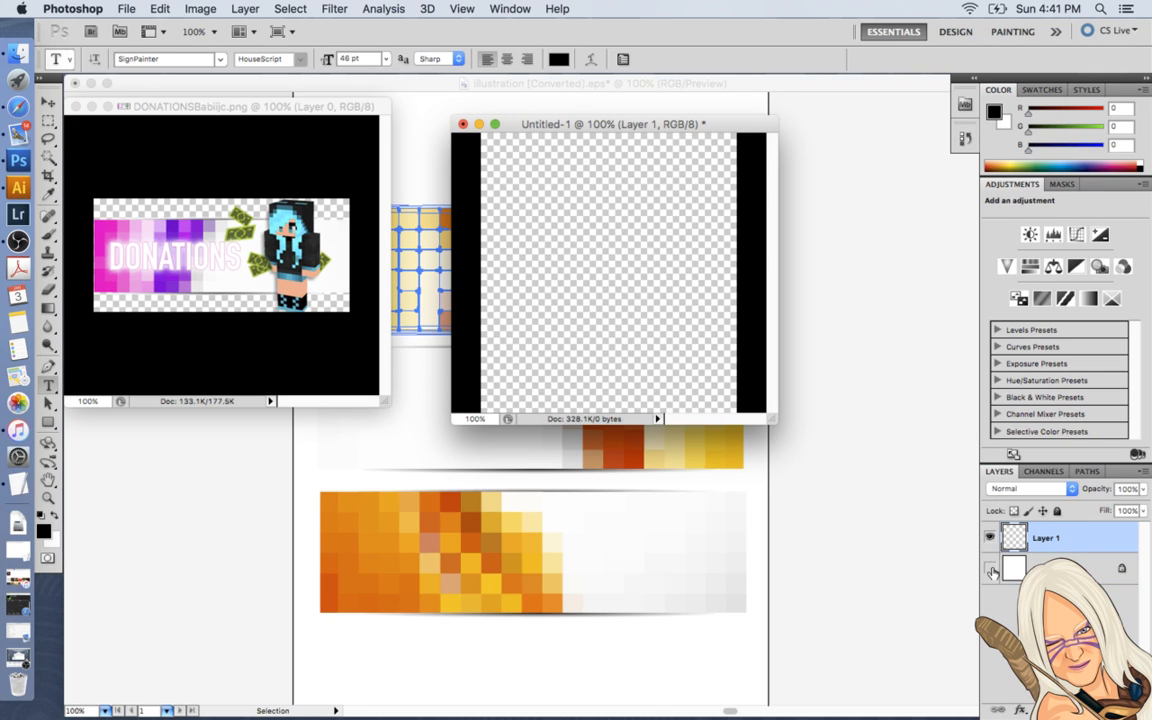
pyautogui.click(990, 568)
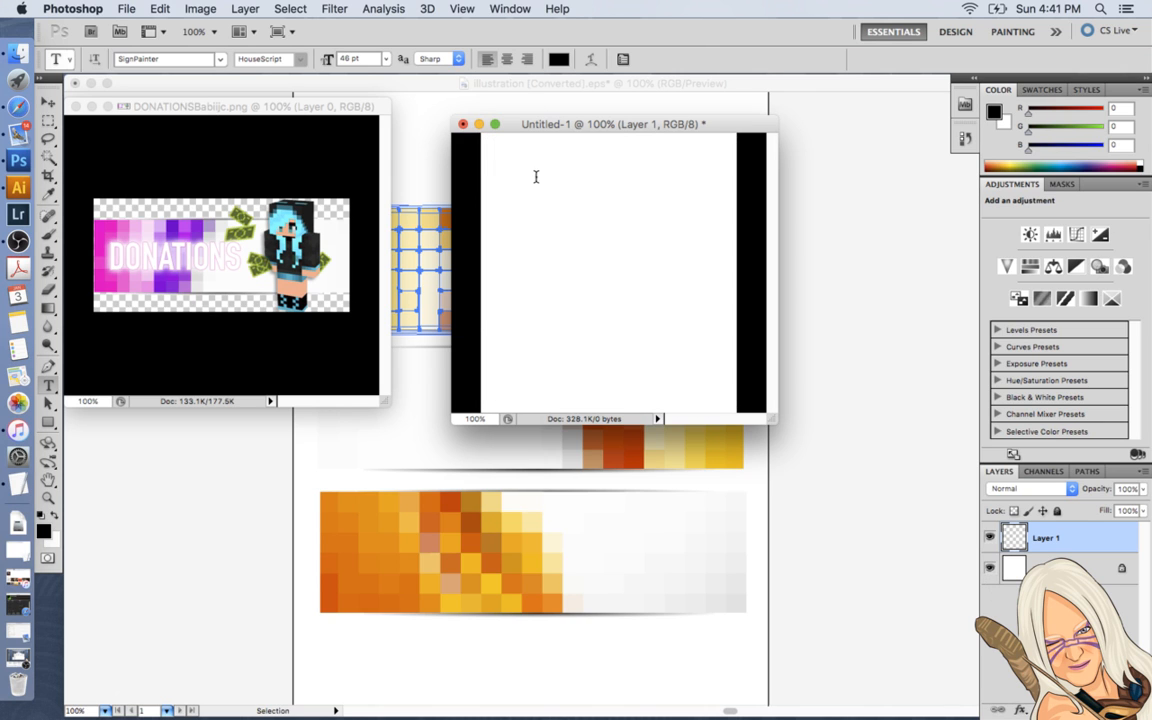
# Copy the whole top banner with its shadow edges in Illustrator and paste it into the untitled Photoshop document as a Smart Object
pyautogui.click(801, 284)
pyautogui.moveTo(301, 182); pyautogui.dragTo(754, 343)
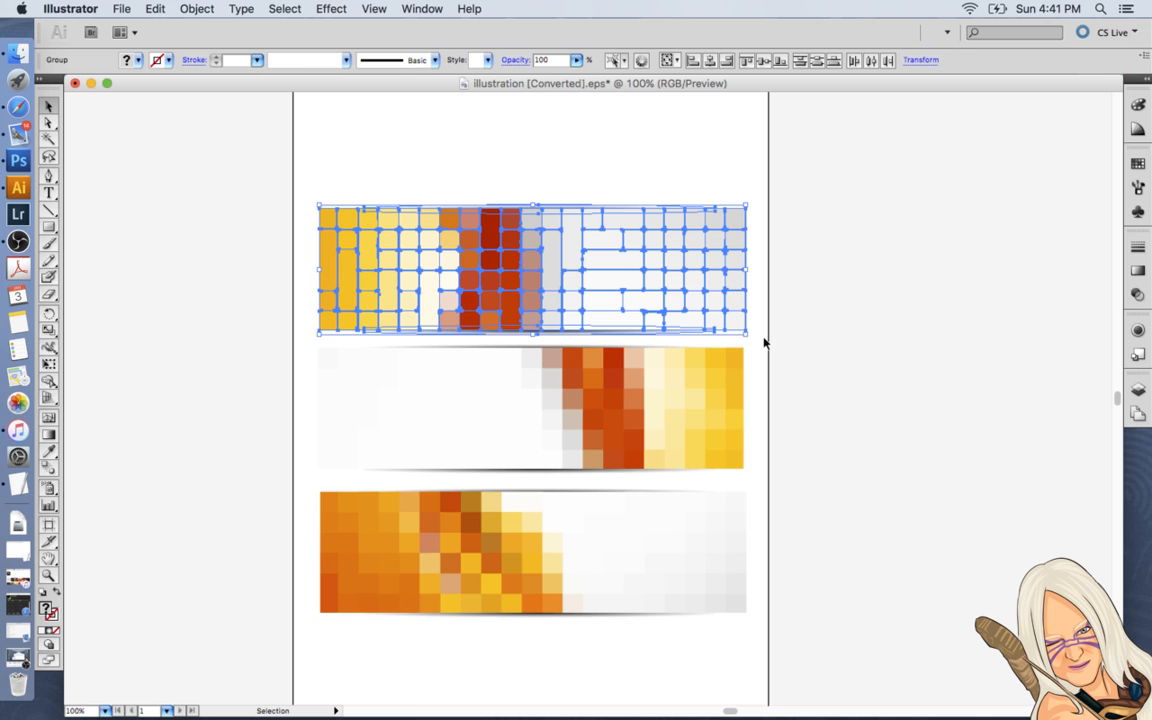
pyautogui.press('super+Tab')
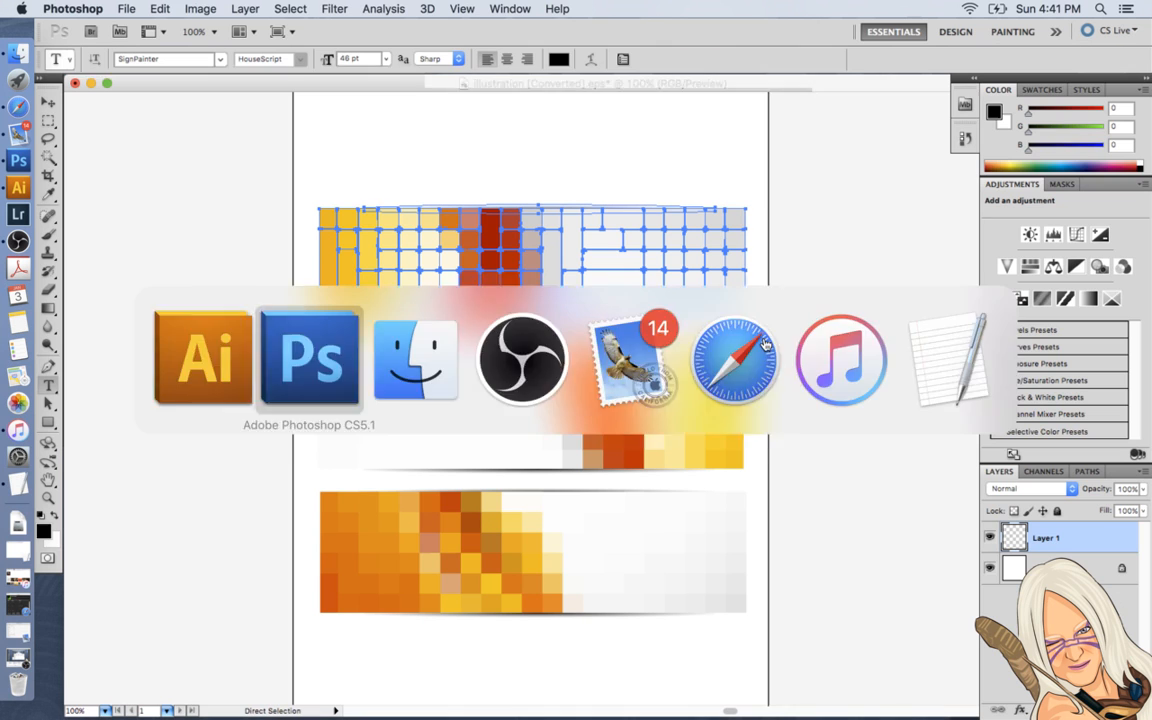
pyautogui.moveTo(657, 118); pyautogui.dragTo(606, 121)
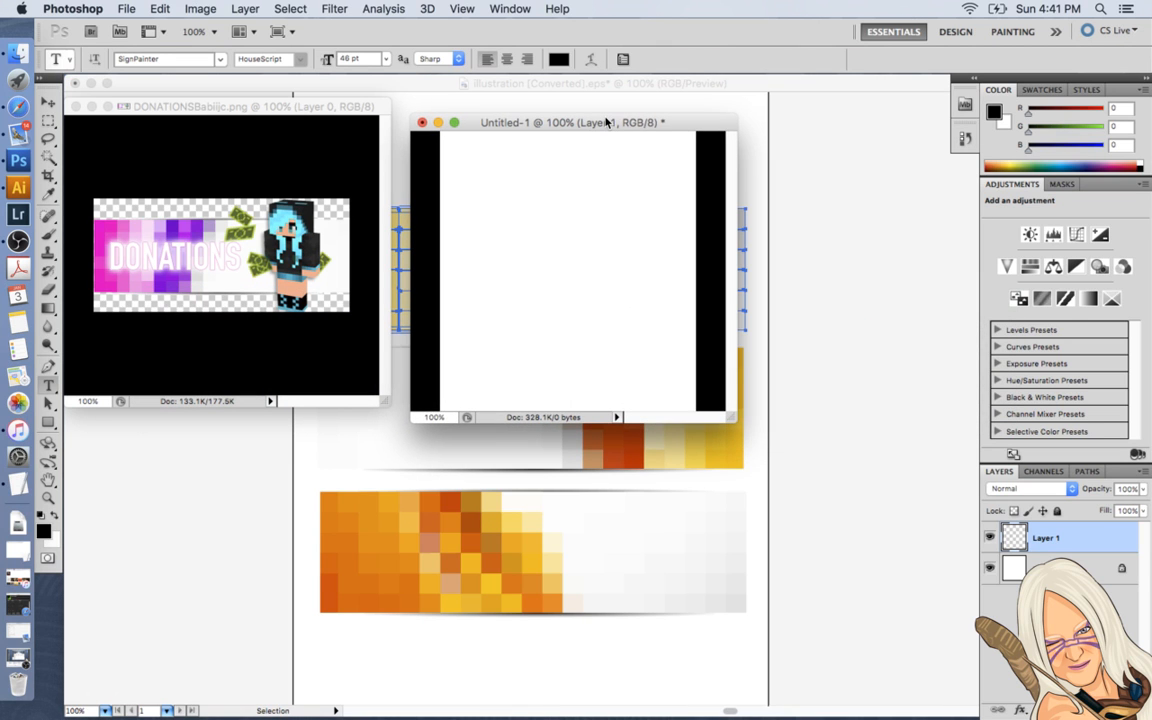
pyautogui.press('super+v')
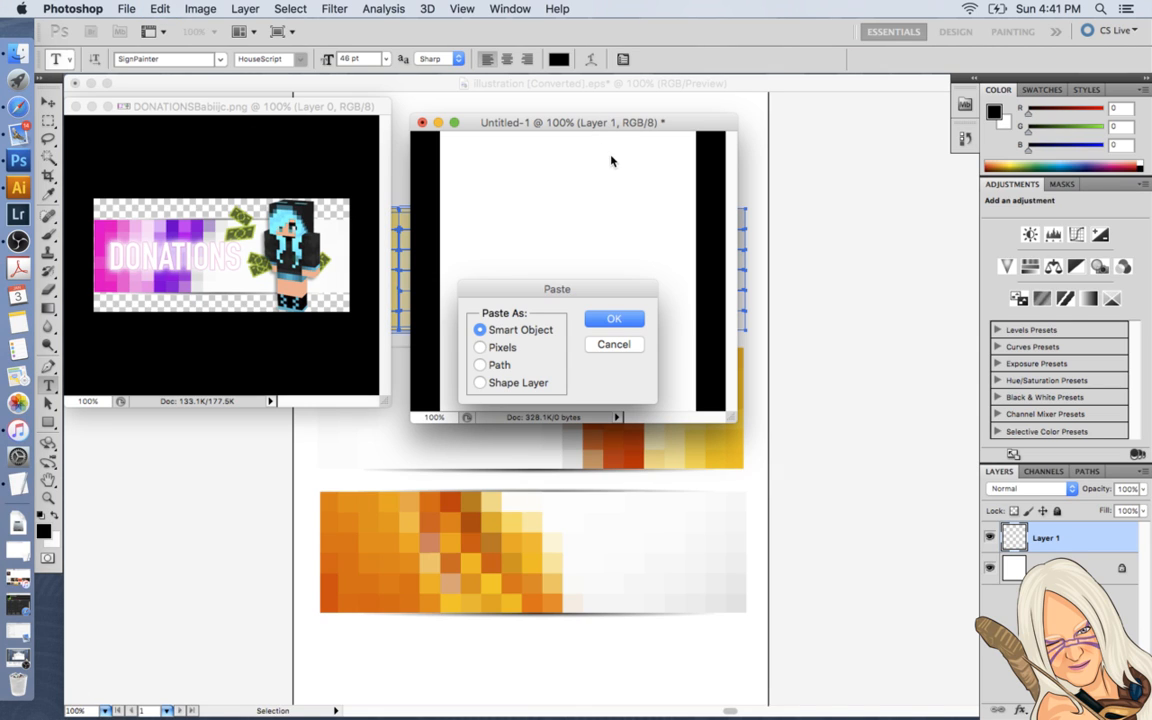
pyautogui.click(616, 319)
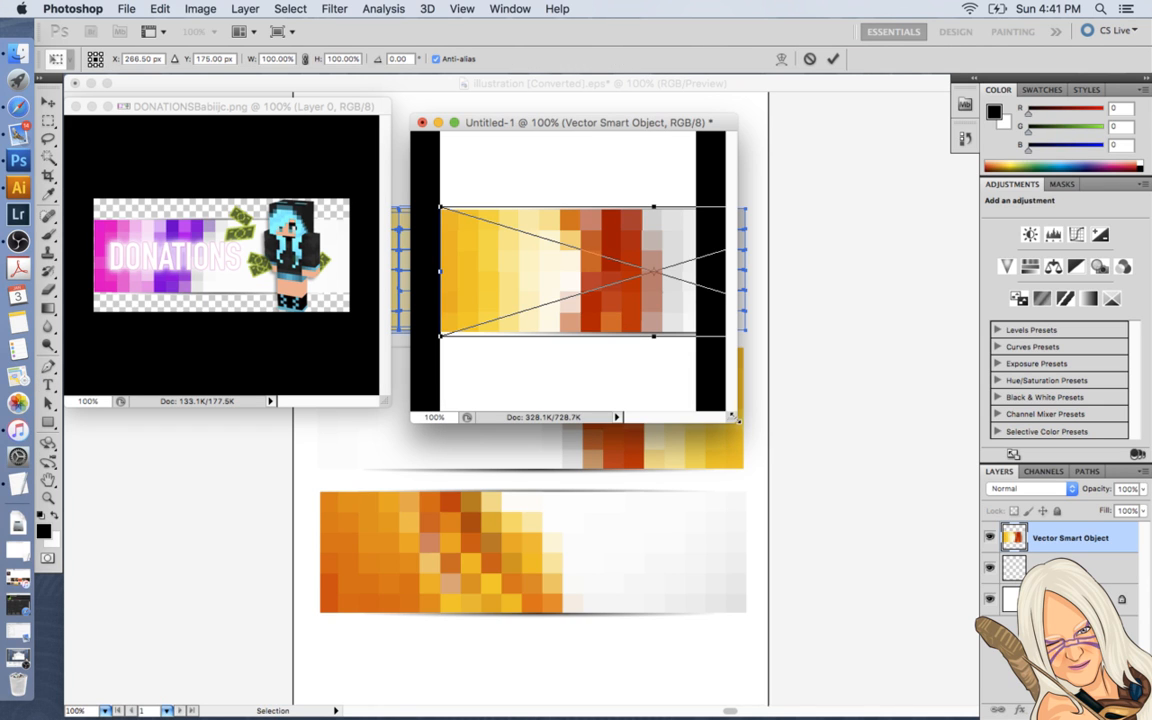
# Scale the pasted banner proportionally to the canvas width, about 60%, move it slightly above the canvas middle and commit the placement
pyautogui.moveTo(733, 418); pyautogui.dragTo(970, 565)
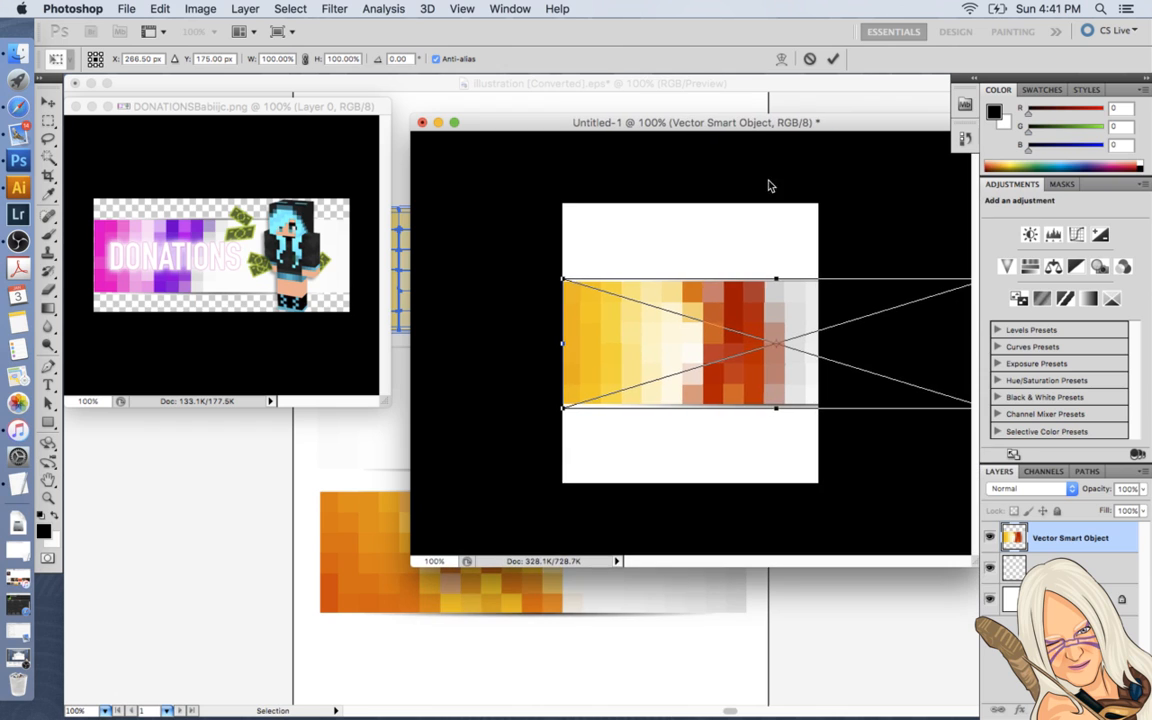
pyautogui.moveTo(690, 122); pyautogui.dragTo(590, 111)
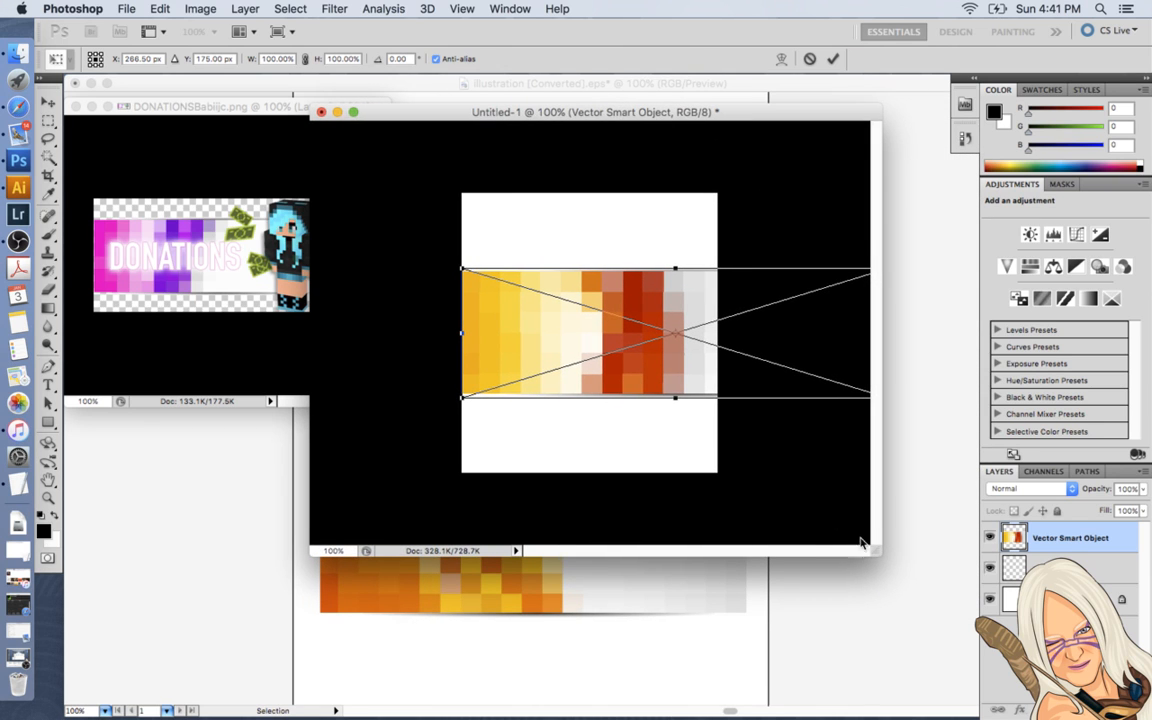
pyautogui.moveTo(874, 550); pyautogui.dragTo(944, 586)
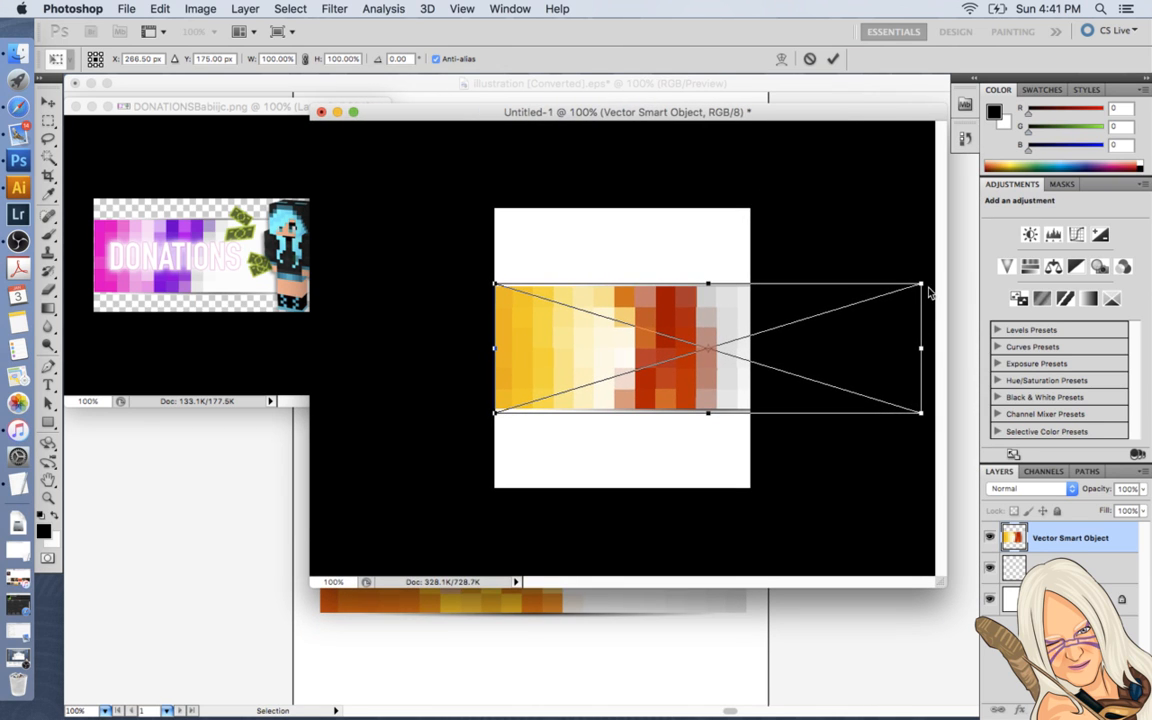
pyautogui.moveTo(919, 287); pyautogui.dragTo(766, 385)
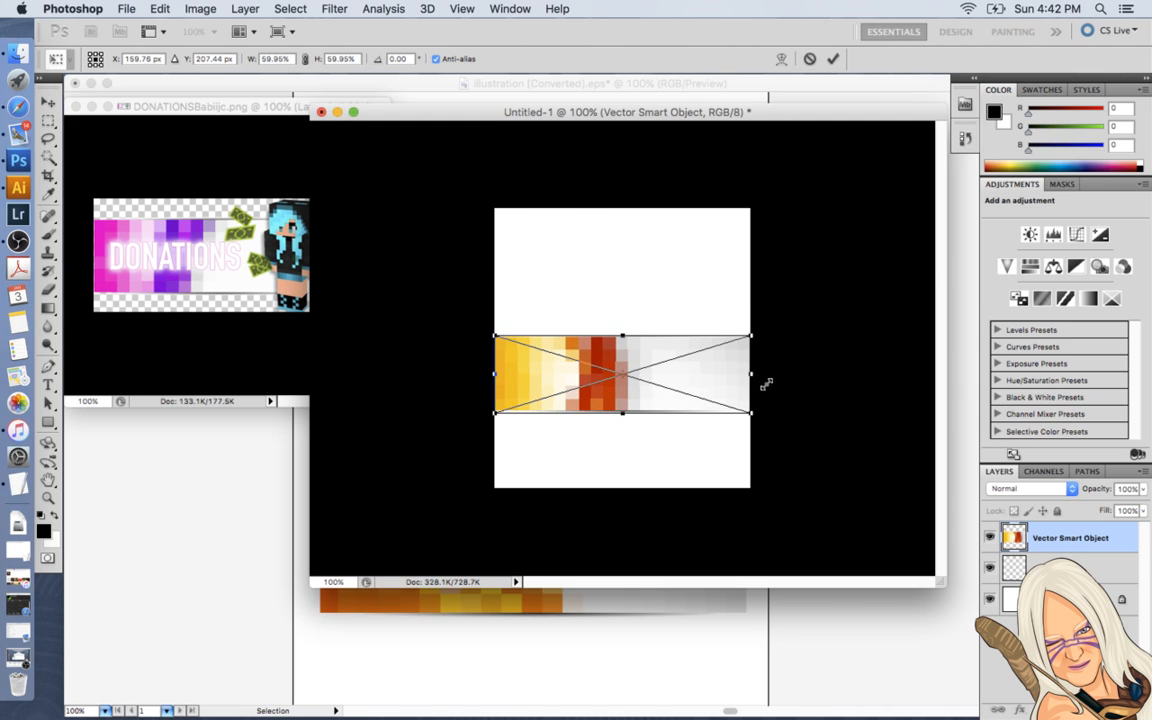
pyautogui.moveTo(656, 404); pyautogui.dragTo(662, 375)
pyautogui.press('Return')
pyautogui.press('t')
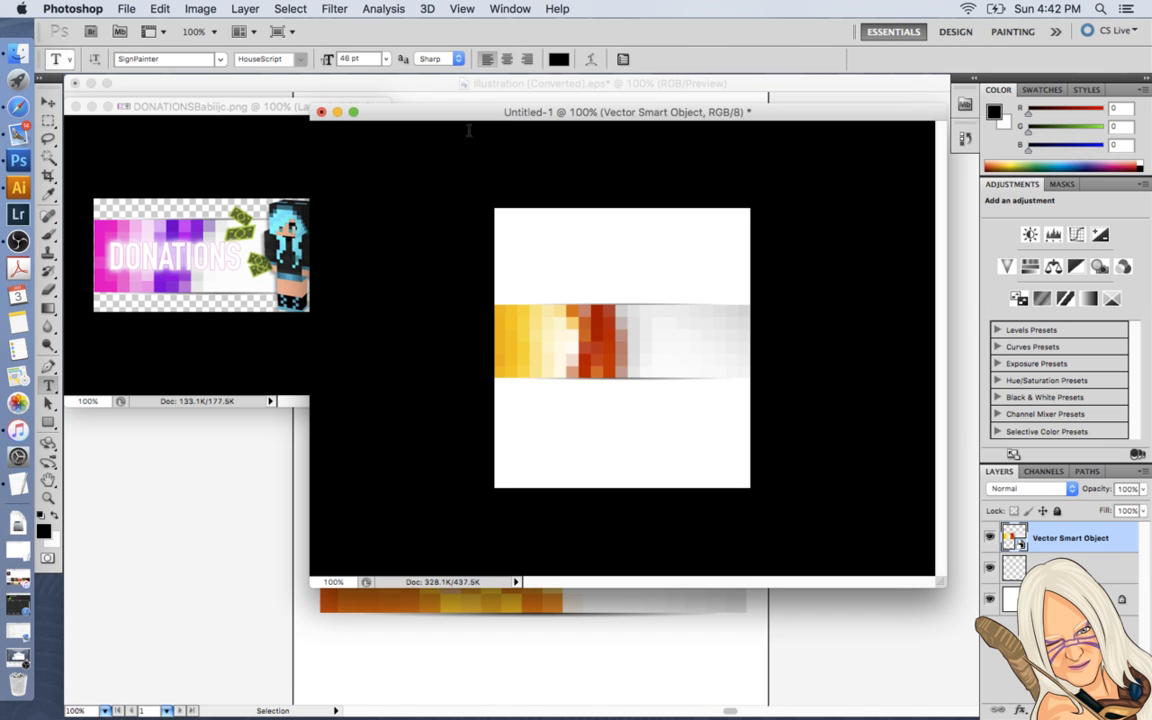
# Shrink the untitled document's window and shift it so the DONATIONS reference panel is mostly uncovered
pyautogui.moveTo(521, 112); pyautogui.dragTo(555, 107)
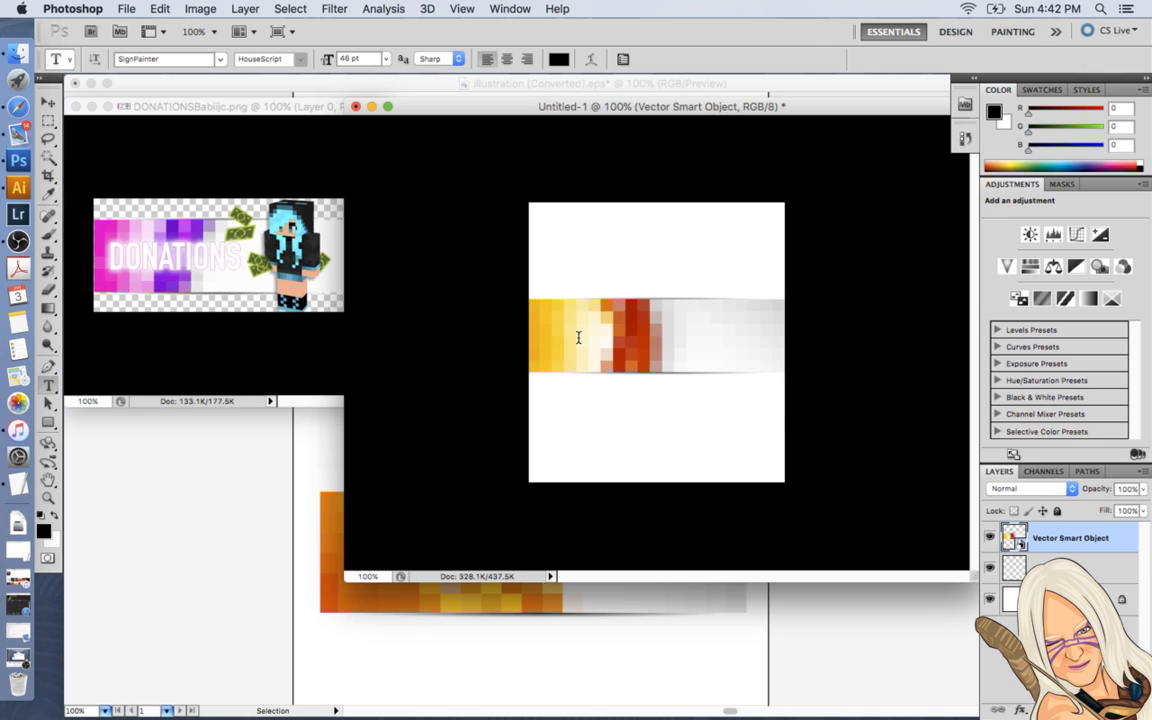
pyautogui.moveTo(574, 107)
pyautogui.mouseDown()
pyautogui.moveTo(544, 108)
pyautogui.moveTo(561, 103)
pyautogui.mouseUp()
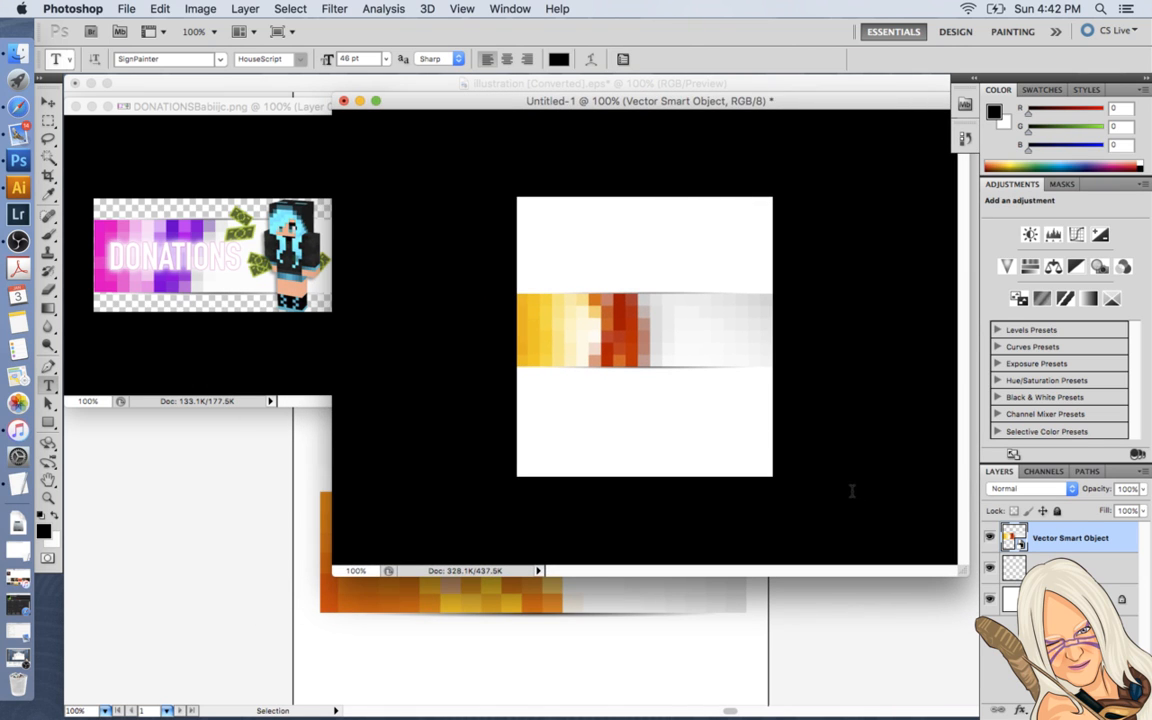
pyautogui.moveTo(955, 572); pyautogui.dragTo(909, 462)
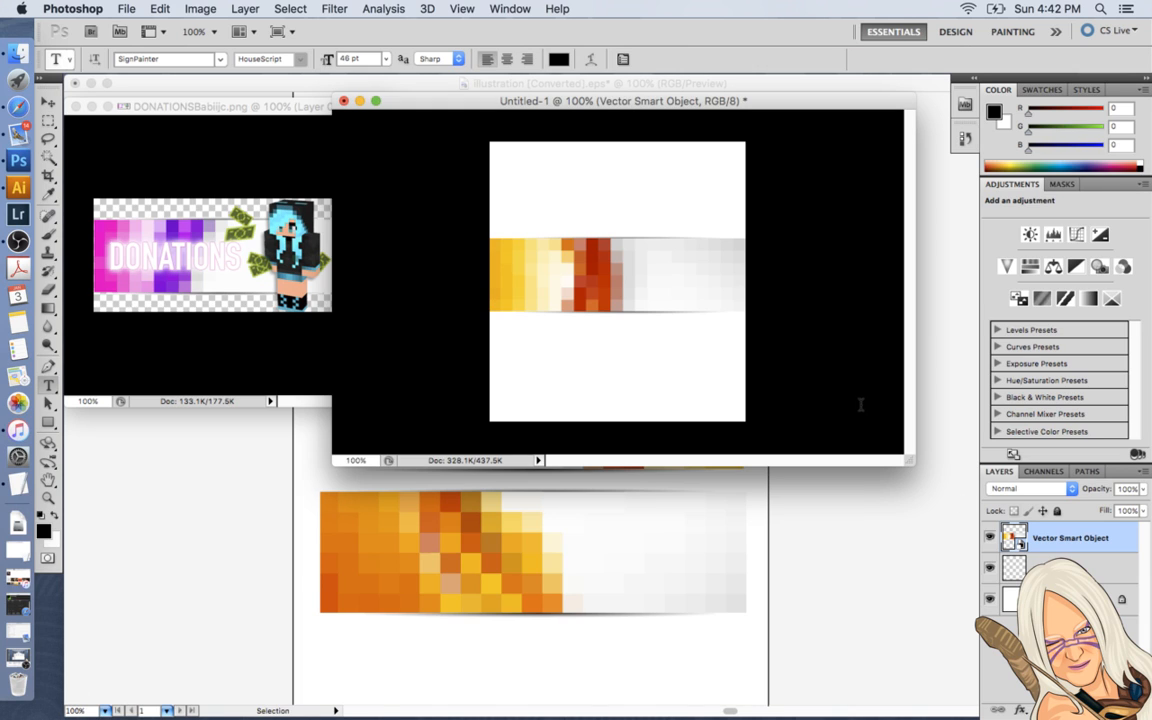
pyautogui.moveTo(910, 462); pyautogui.dragTo(872, 474)
pyautogui.moveTo(668, 103)
pyautogui.mouseDown()
pyautogui.moveTo(638, 118)
pyautogui.moveTo(715, 98)
pyautogui.moveTo(651, 75)
pyautogui.moveTo(645, 118)
pyautogui.moveTo(724, 81)
pyautogui.moveTo(677, 86)
pyautogui.mouseUp()
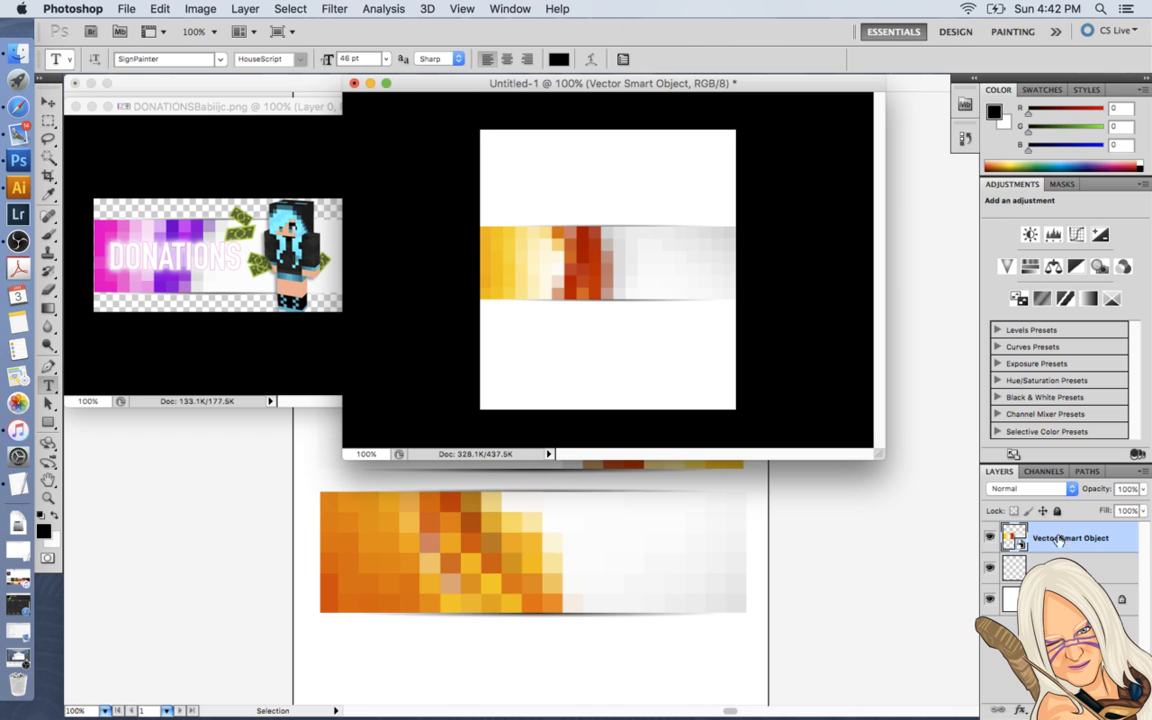
# Rasterize the Vector Smart Object layer and check the banner against transparency by toggling the background layer's visibility
pyautogui.click(1062, 640)
pyautogui.click(1062, 541)
pyautogui.rightClick(1064, 542)
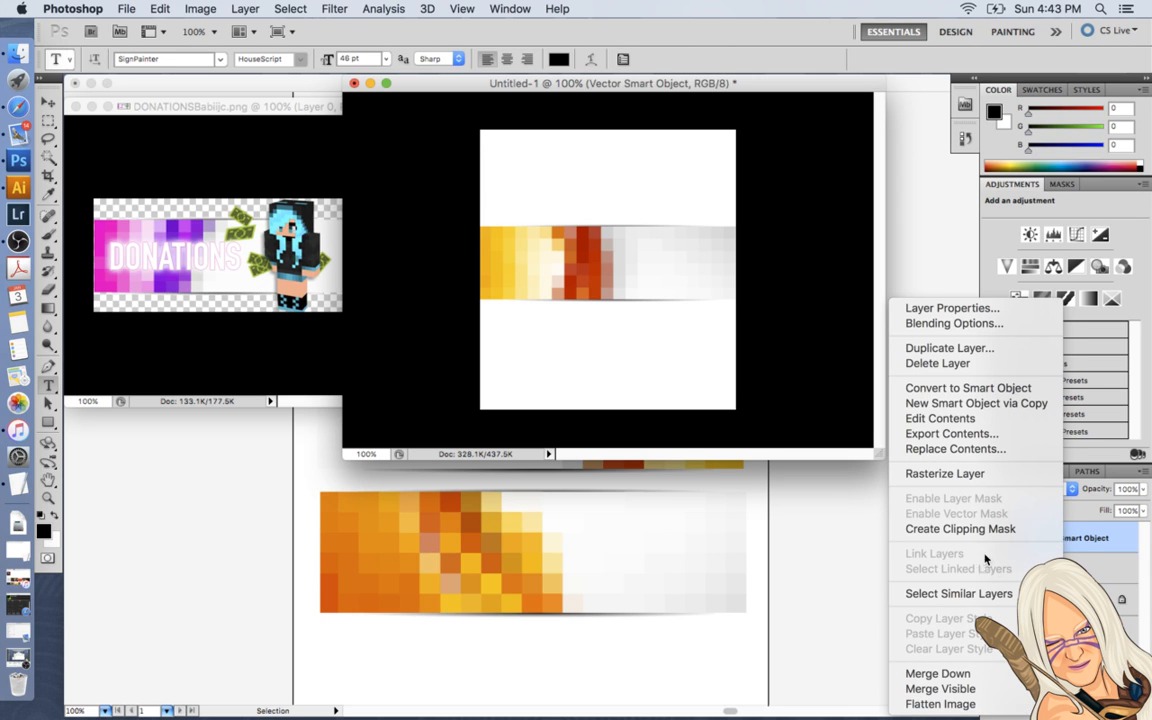
pyautogui.click(945, 474)
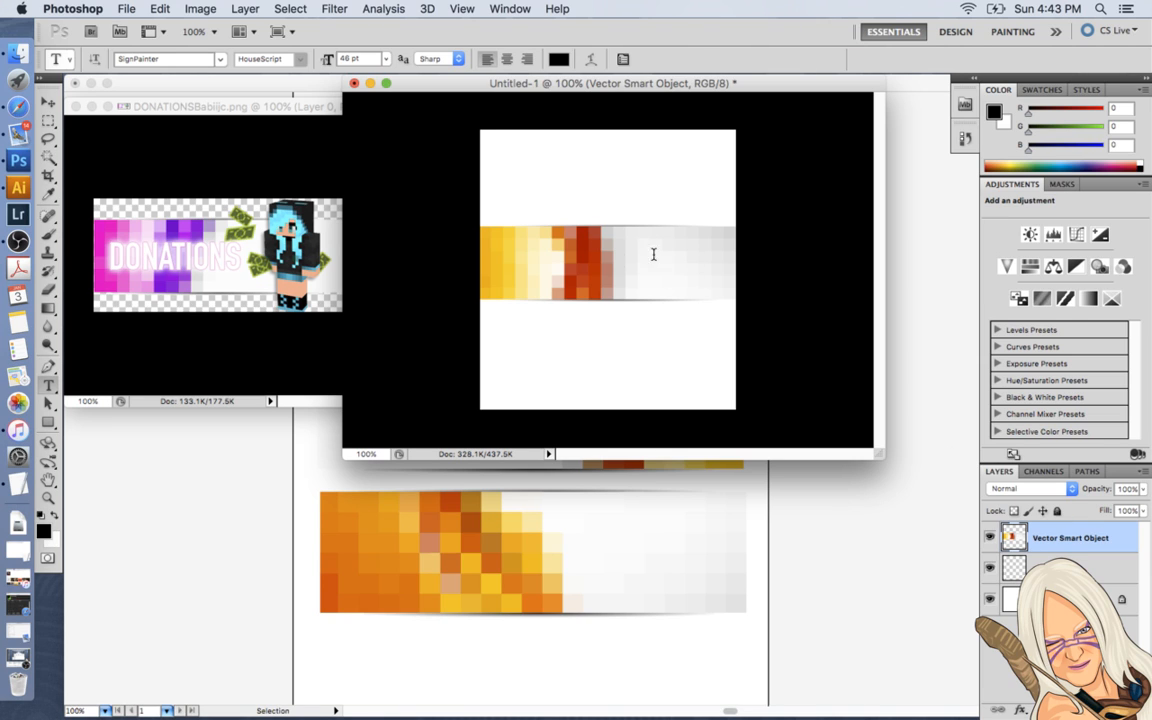
pyautogui.click(990, 600)
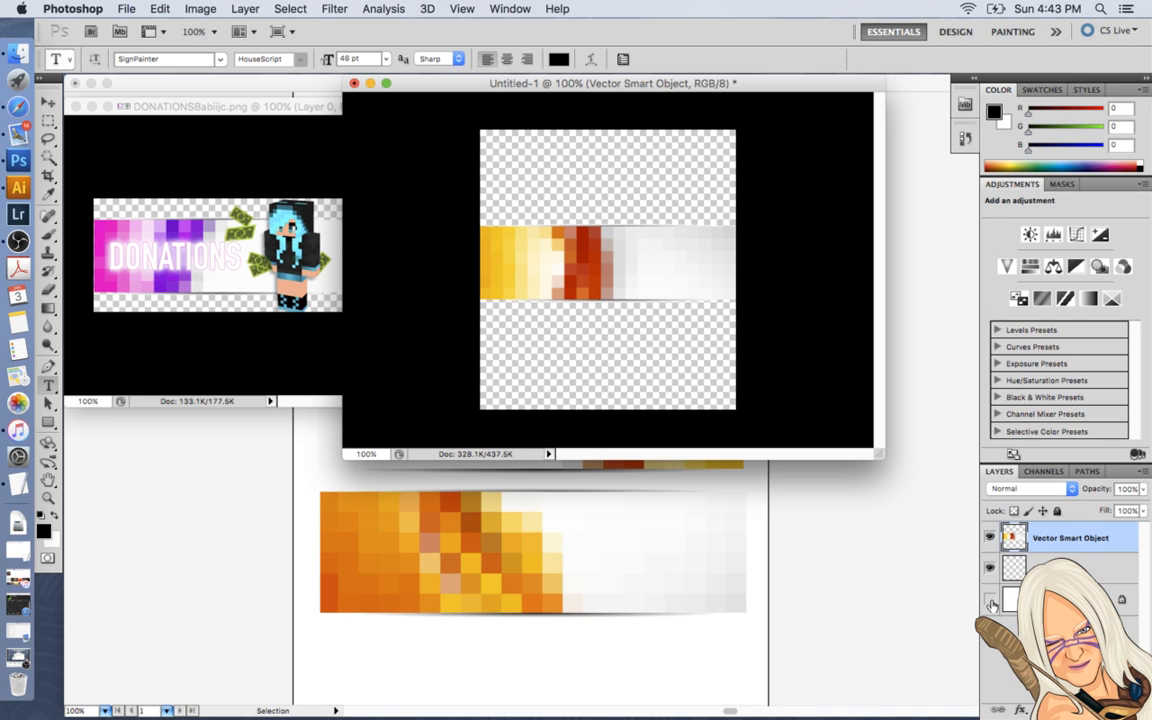
pyautogui.click(990, 600)
pyautogui.click(990, 600)
pyautogui.click(990, 600)
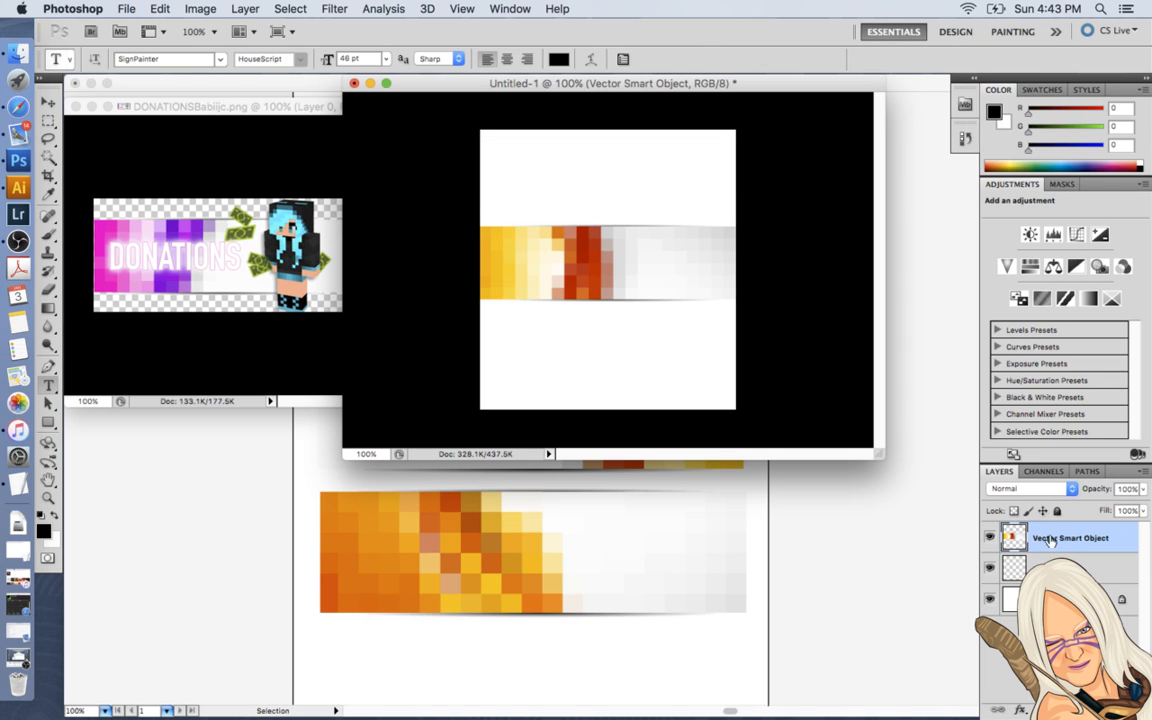
# Move the DONATIONS image and untitled document windows lower so both banners can be compared side by side
pyautogui.moveTo(573, 85); pyautogui.dragTo(624, 148)
pyautogui.moveTo(311, 106); pyautogui.dragTo(309, 149)
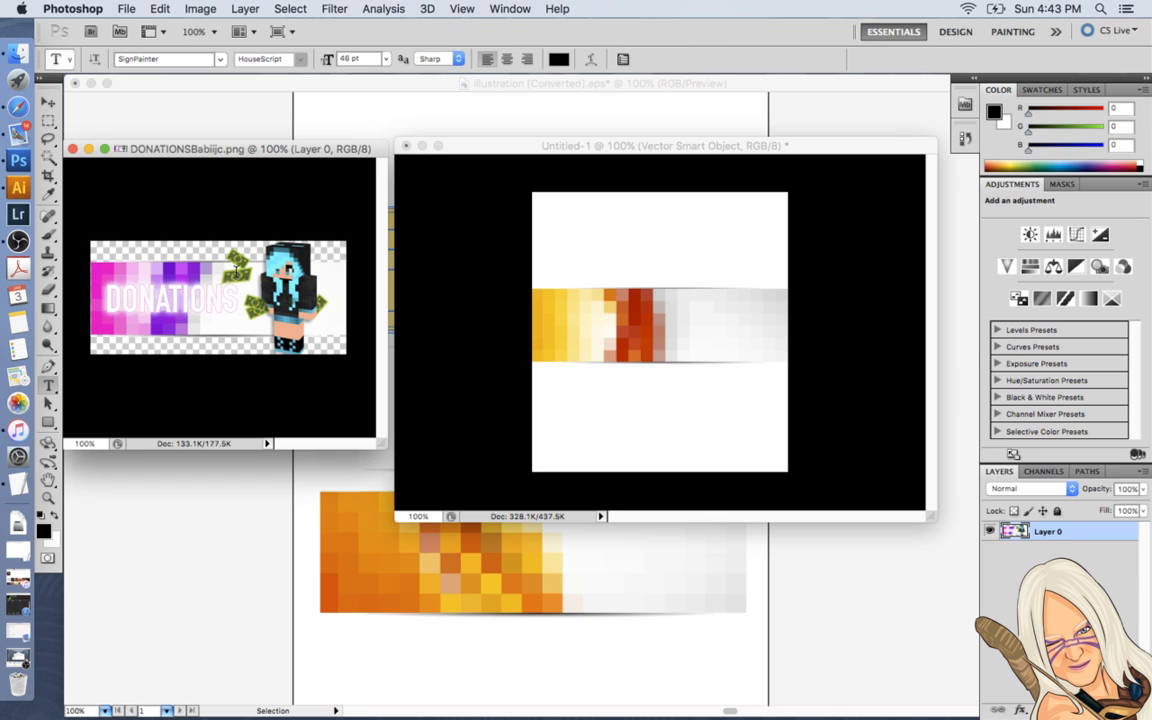
pyautogui.moveTo(533, 150); pyautogui.dragTo(502, 145)
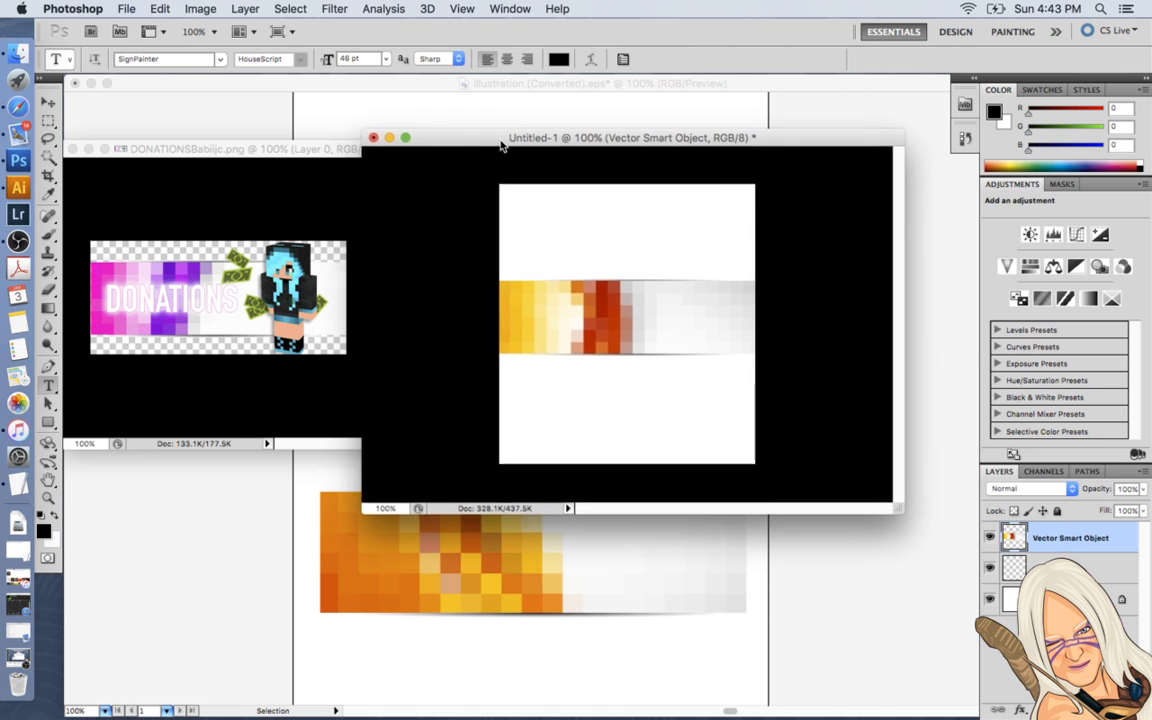
# Save the document in Photoshop format as TwitchTUTPhotoshop.psd with layers, the embedded color profile and Maximize Compatibility enabled
pyautogui.click(127, 9)
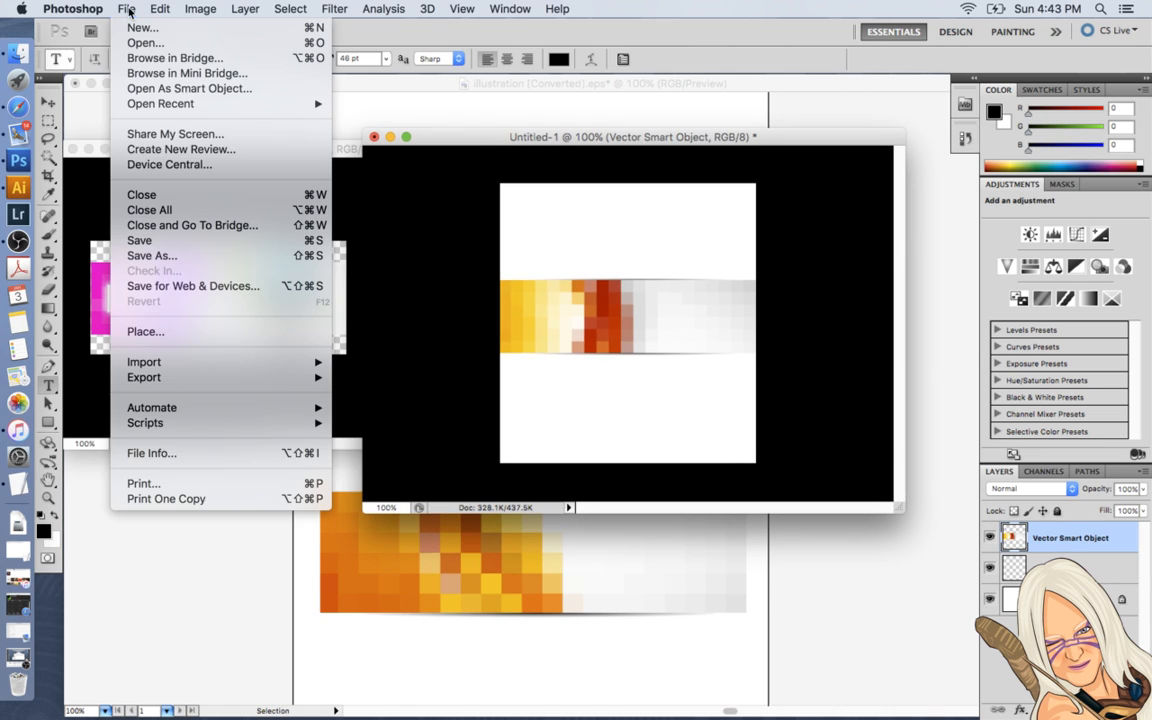
pyautogui.click(188, 262)
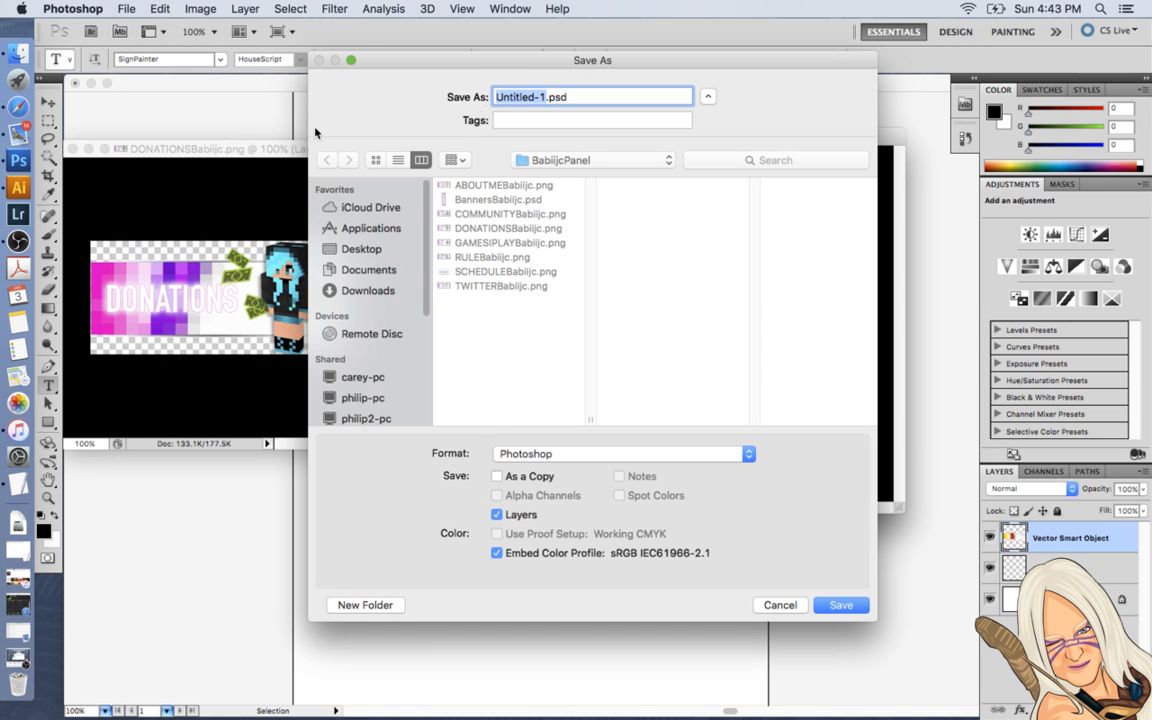
pyautogui.click(545, 97)
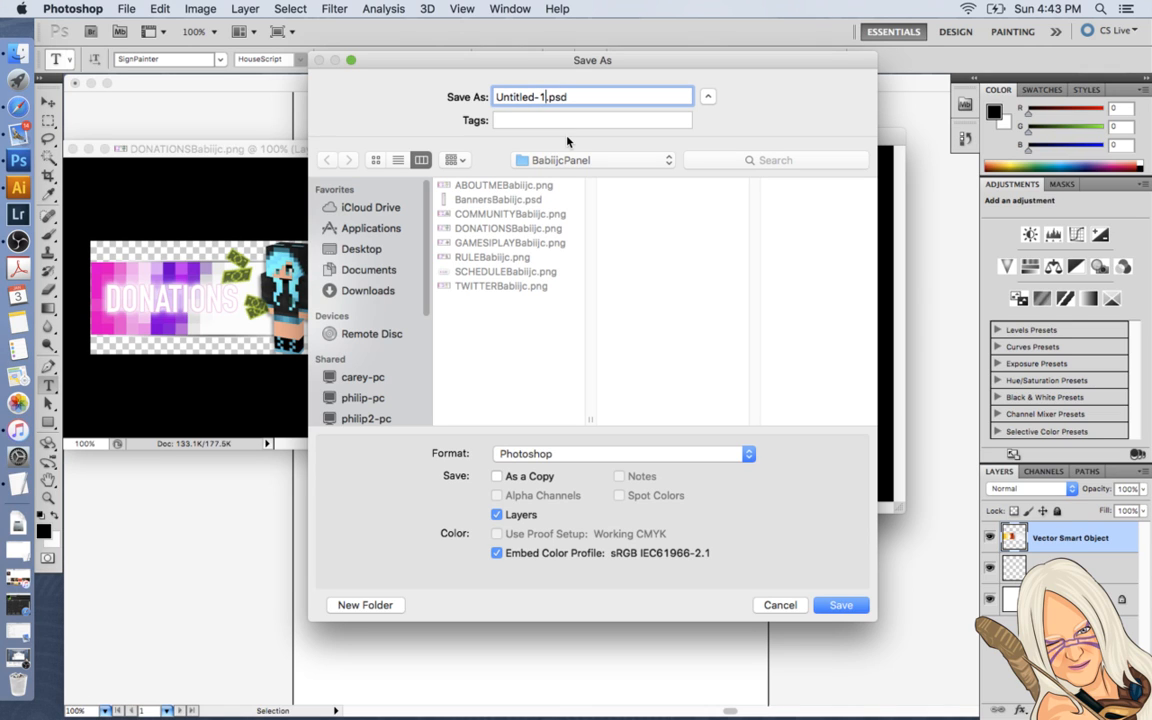
pyautogui.press('BackSpace')
pyautogui.press('BackSpace')
pyautogui.press('BackSpace')
pyautogui.press('BackSpace')
pyautogui.press('BackSpace')
pyautogui.press('BackSpace')
pyautogui.press('BackSpace')
pyautogui.press('BackSpace')
pyautogui.press('BackSpace')
pyautogui.press('BackSpace')
pyautogui.write('TwitchTUTPhoto')
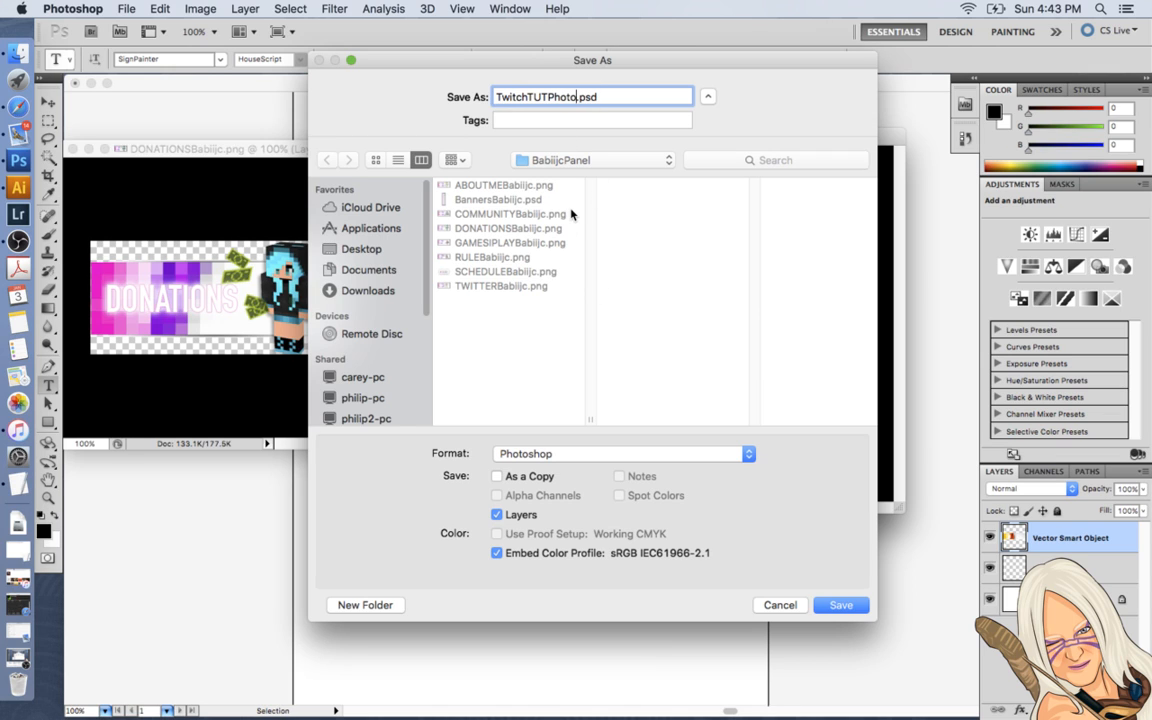
pyautogui.write('sg')
pyautogui.press('BackSpace')
pyautogui.write('hop')
pyautogui.click(840, 612)
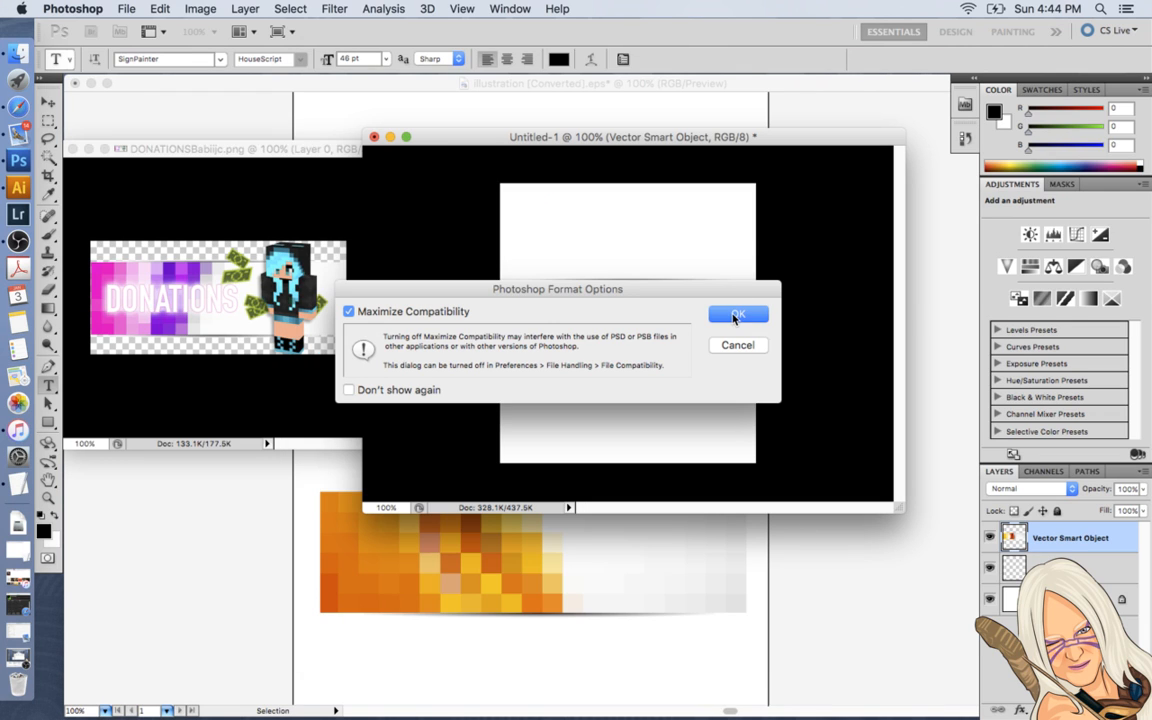
pyautogui.click(736, 316)
# Nudge the DONATIONS and TwitchTUTPhotoshop.psd windows into place and make TwitchTUTPhotoshop.psd the active document
pyautogui.moveTo(712, 141)
pyautogui.mouseDown()
pyautogui.moveTo(697, 141)
pyautogui.moveTo(718, 147)
pyautogui.mouseUp()
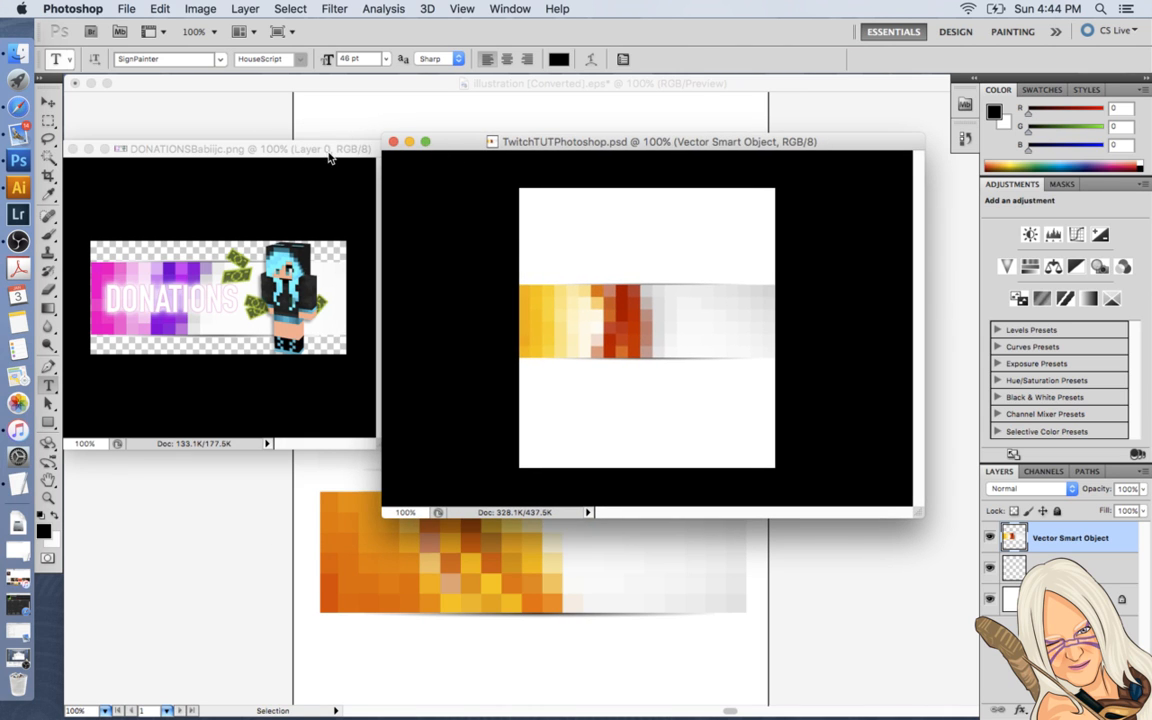
pyautogui.moveTo(329, 154)
pyautogui.mouseDown()
pyautogui.moveTo(303, 140)
pyautogui.moveTo(344, 159)
pyautogui.mouseUp()
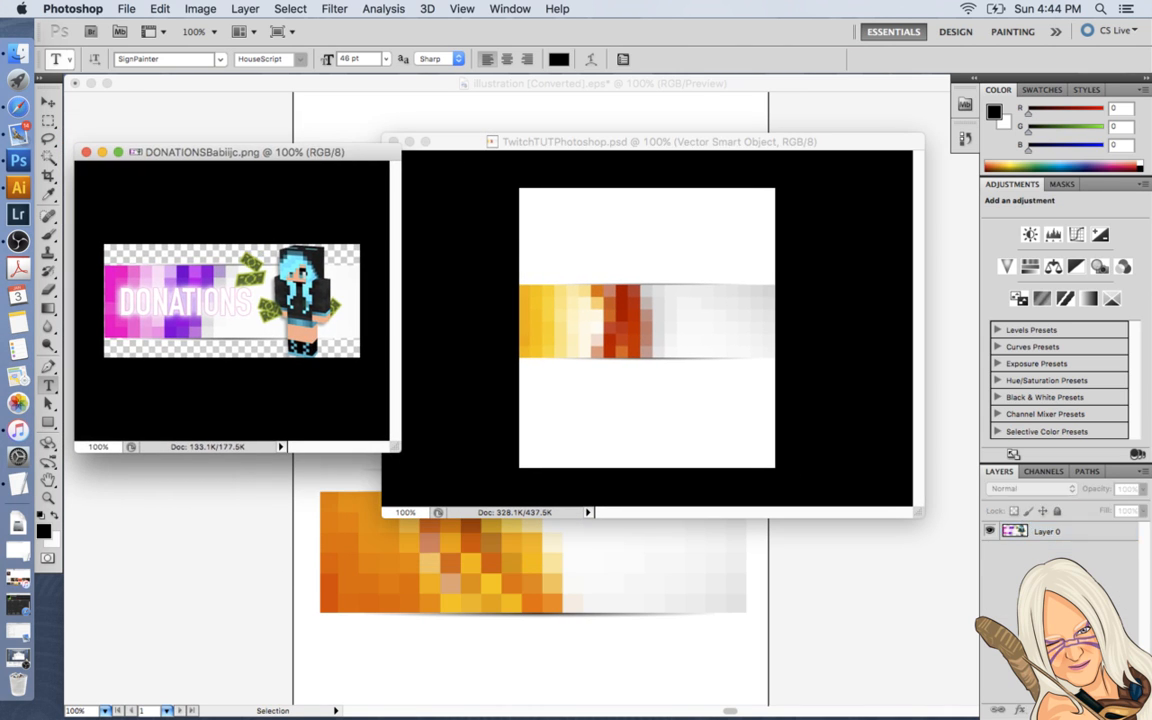
pyautogui.click(818, 145)
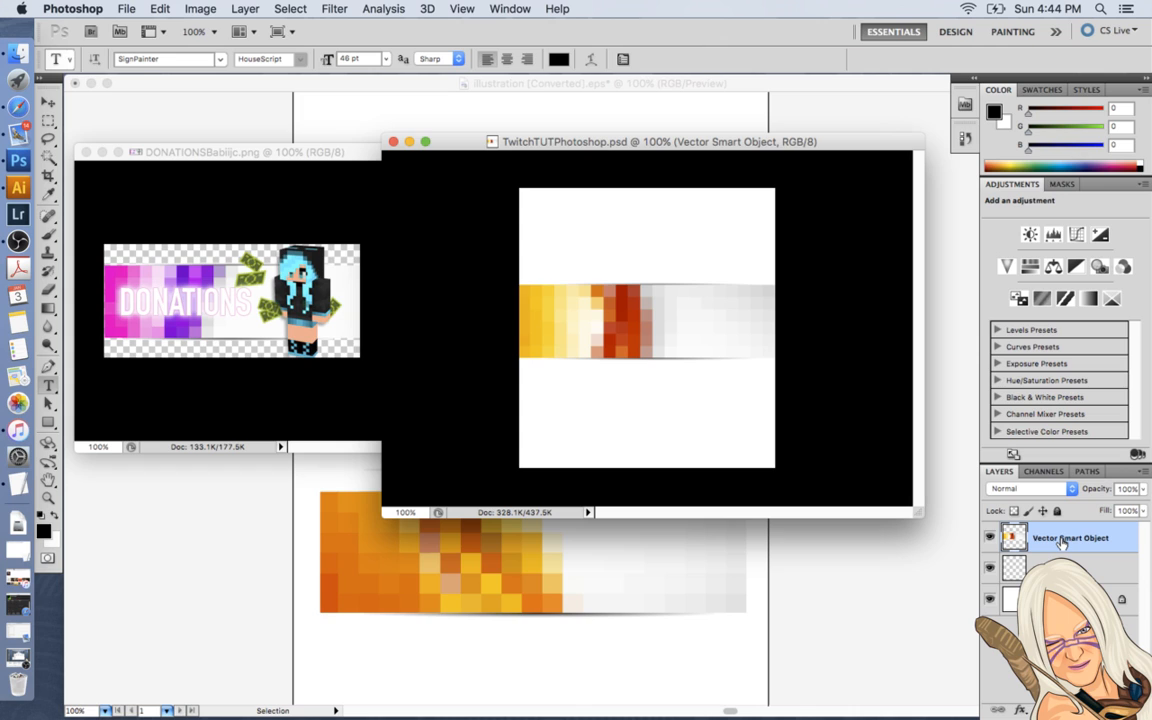
# Recolor the banner layer to pink and purple with a Hue/Saturation adjustment, setting Hue to -94
pyautogui.press('super+u')
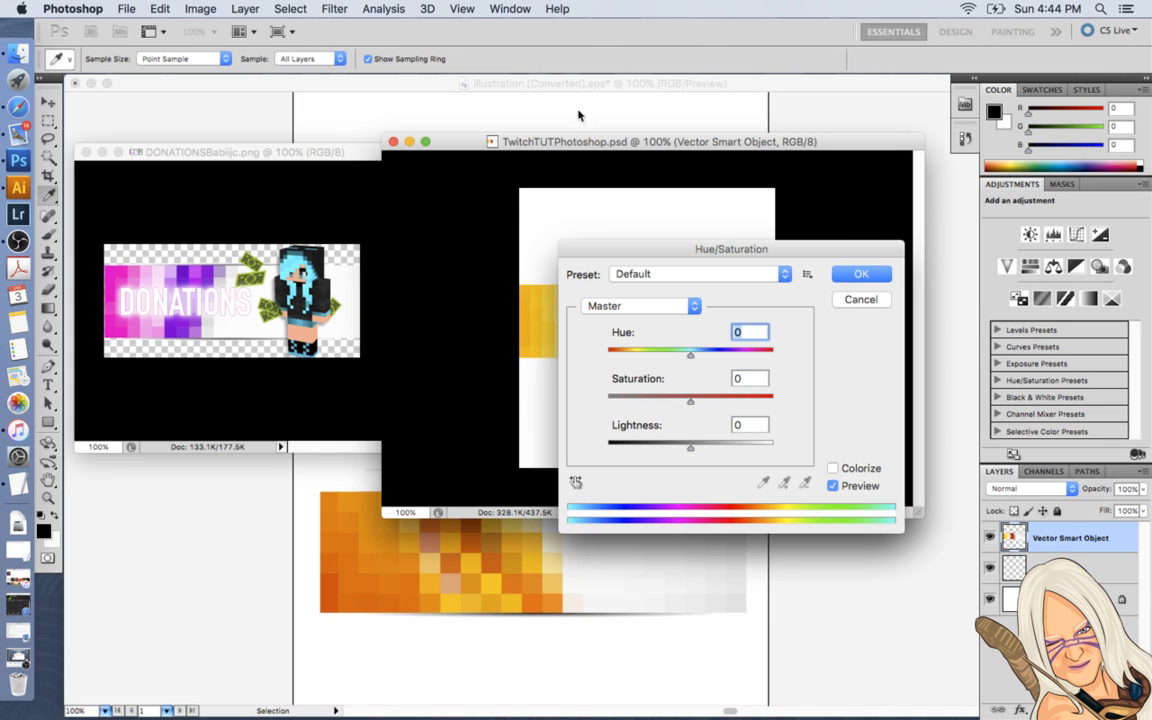
pyautogui.click(866, 298)
pyautogui.click(212, 8)
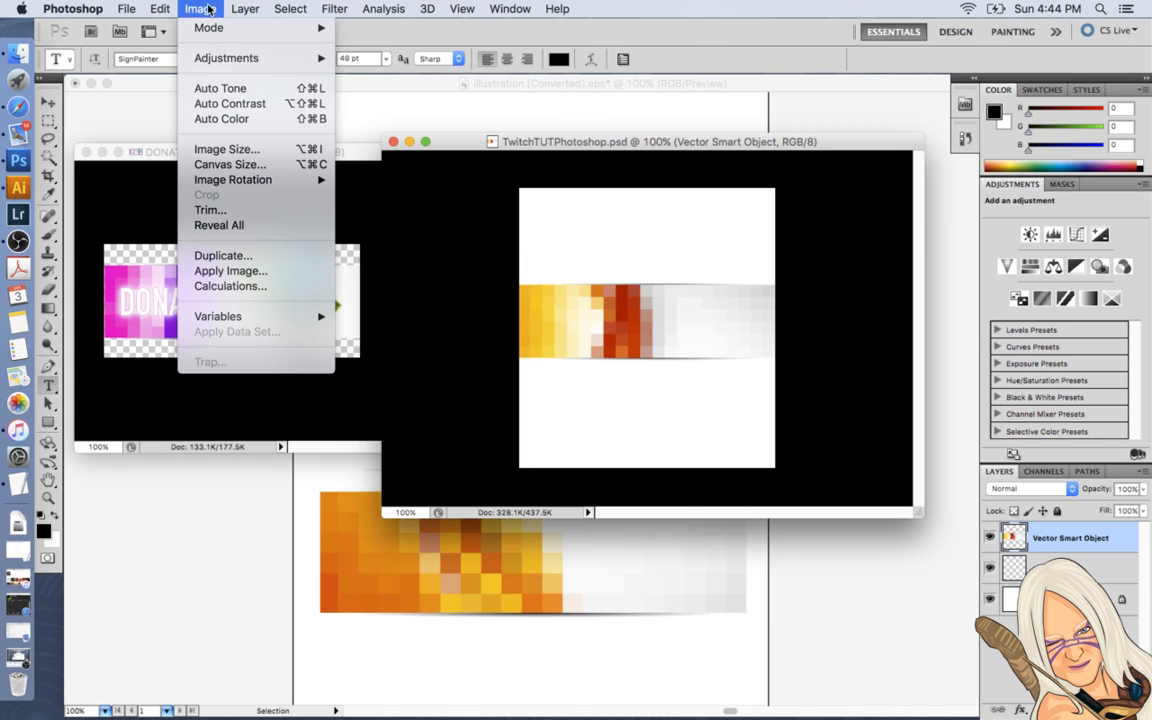
pyautogui.moveTo(220, 63)
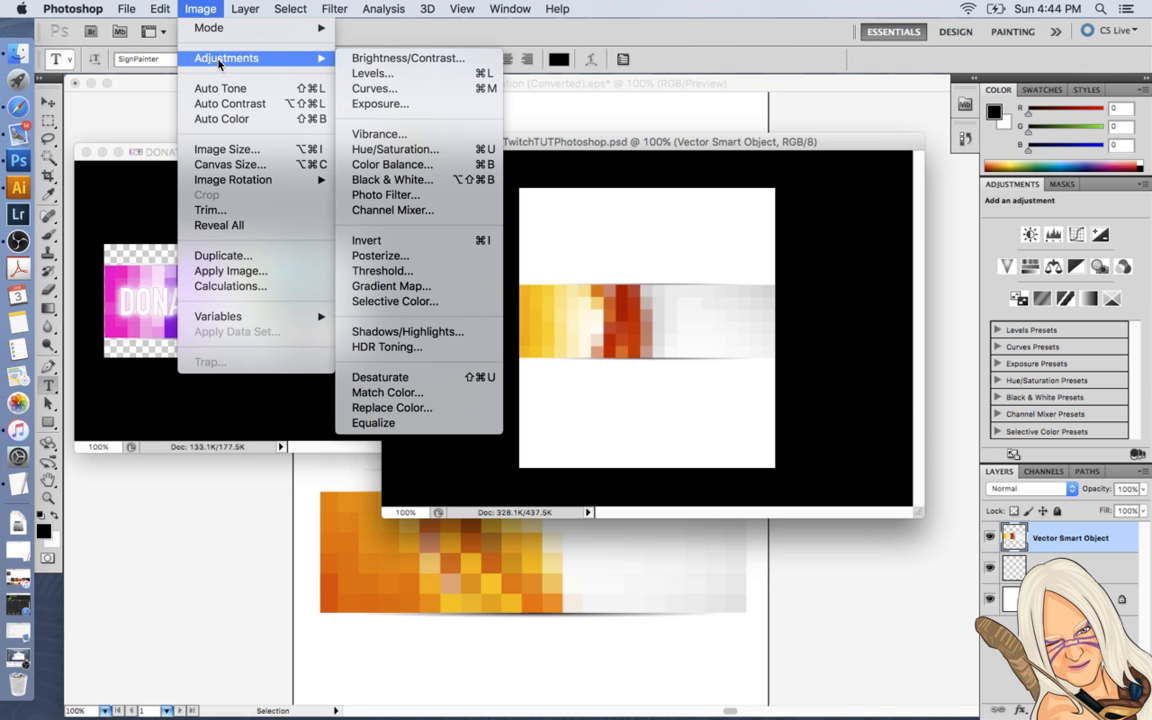
pyautogui.click(398, 150)
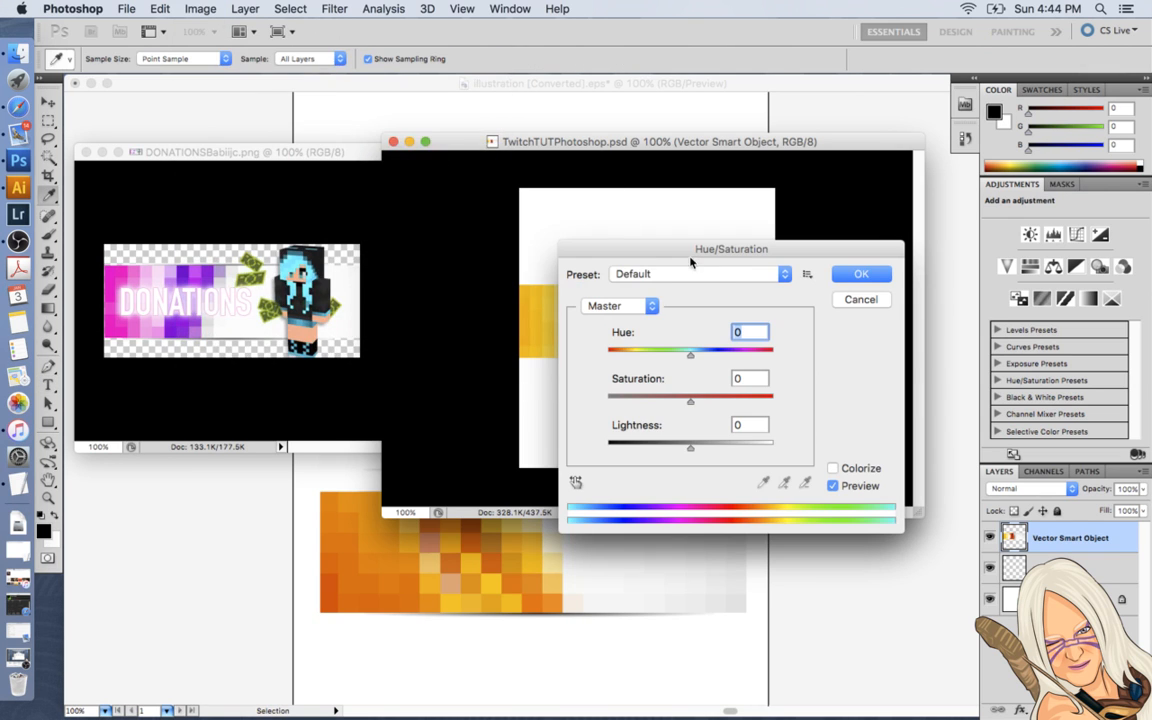
pyautogui.moveTo(798, 251); pyautogui.dragTo(1024, 198)
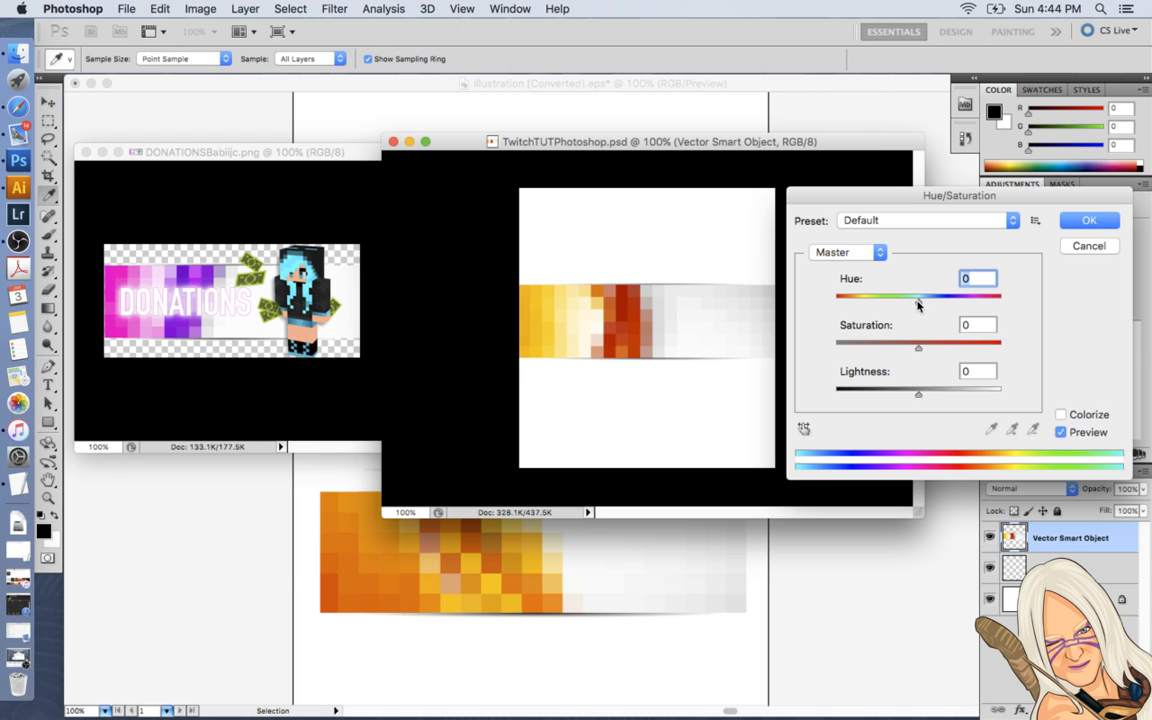
pyautogui.moveTo(918, 303); pyautogui.dragTo(875, 308)
pyautogui.moveTo(868, 307); pyautogui.dragTo(989, 305)
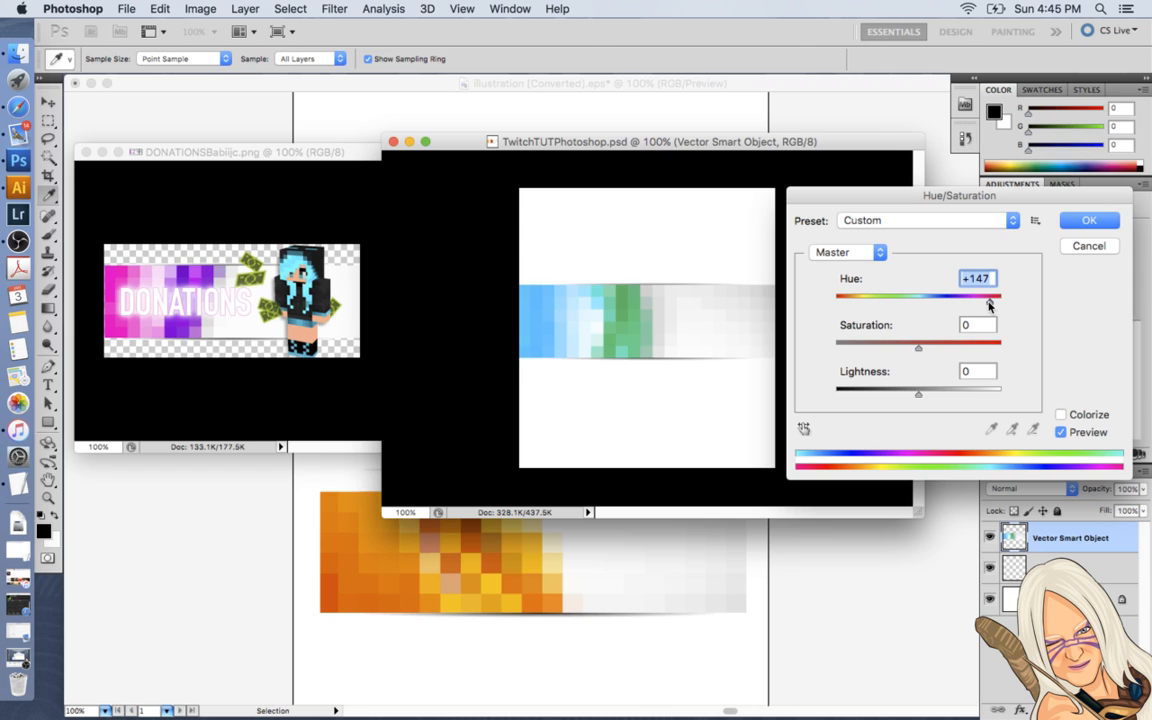
pyautogui.moveTo(989, 305); pyautogui.dragTo(866, 309)
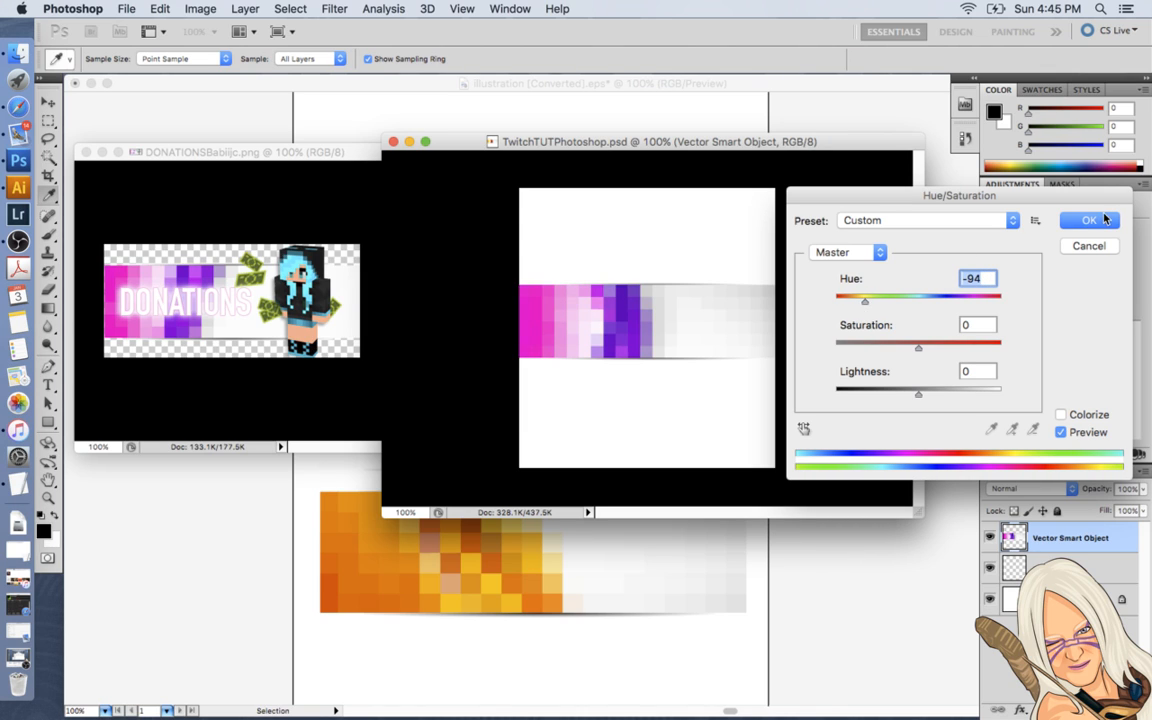
pyautogui.click(1089, 221)
# Shift the TwitchTUTPhotoshop.psd window slightly and check the recolored banner against transparency by toggling the visibility of the layers beneath it
pyautogui.press('t')
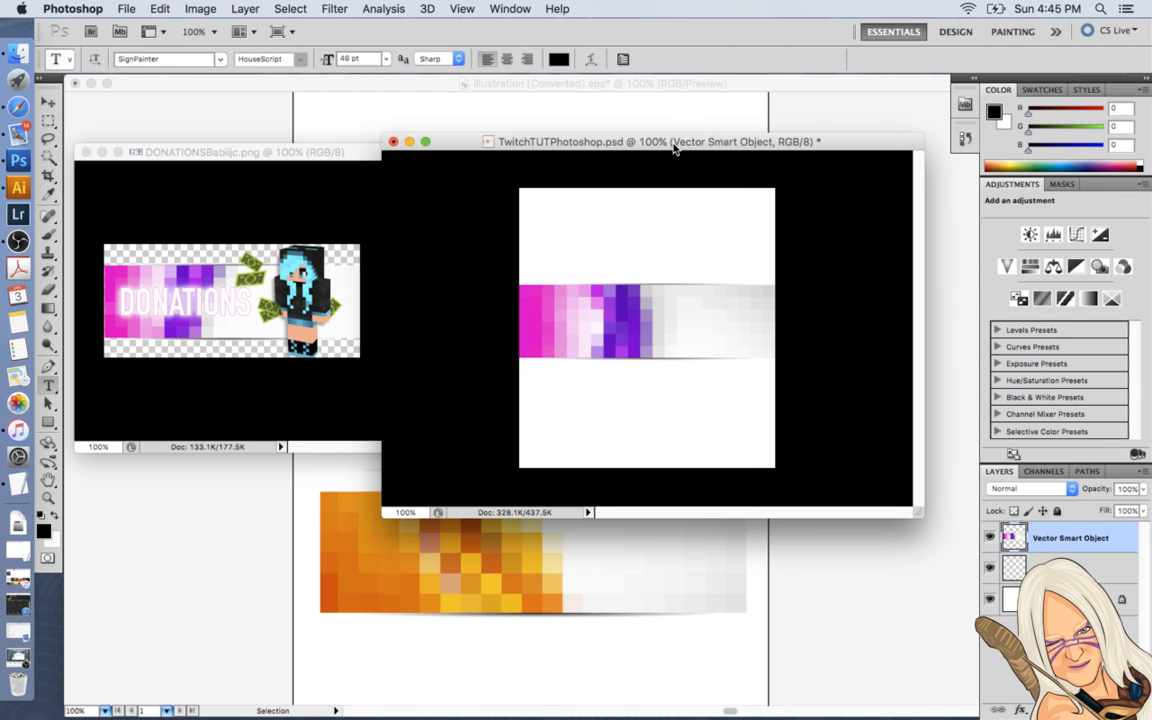
pyautogui.moveTo(675, 147)
pyautogui.mouseDown()
pyautogui.moveTo(647, 152)
pyautogui.moveTo(654, 143)
pyautogui.mouseUp()
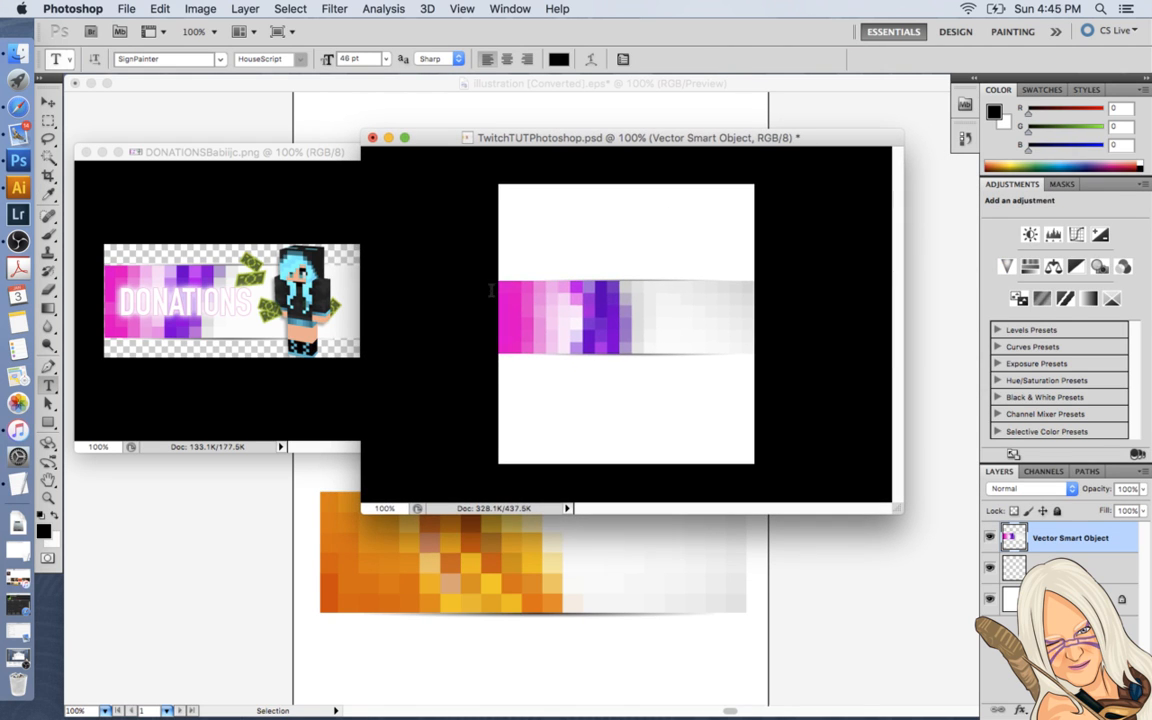
pyautogui.click(990, 567)
pyautogui.click(990, 567)
pyautogui.click(989, 598)
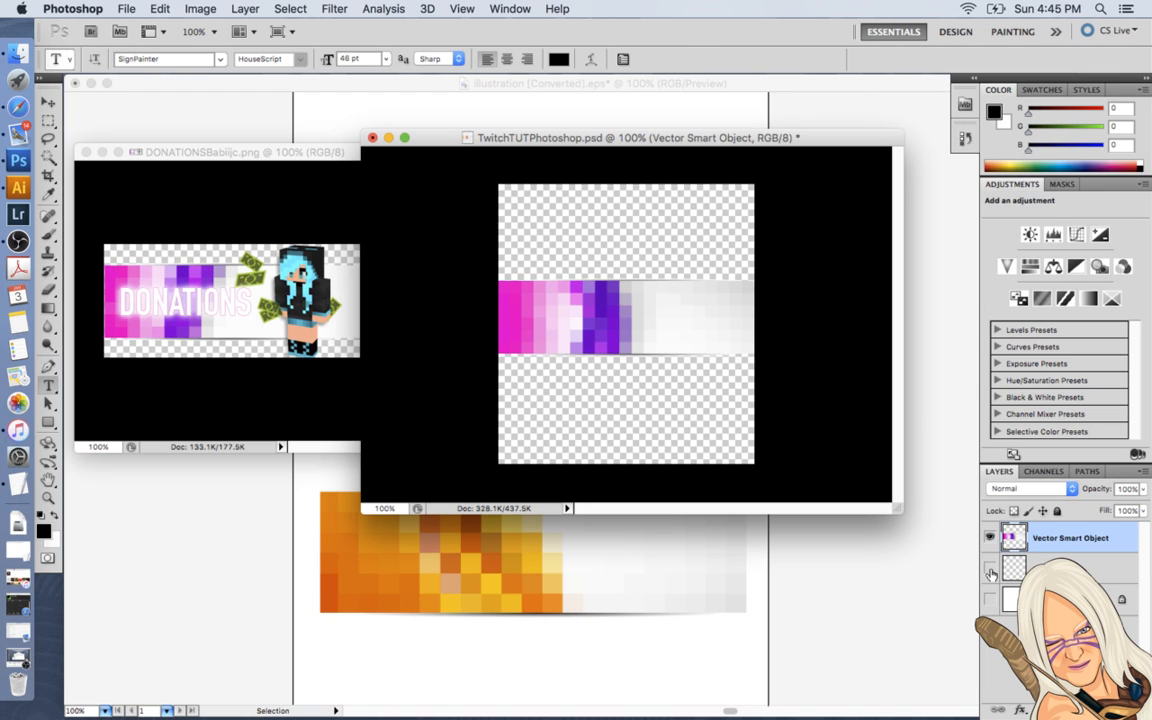
pyautogui.click(989, 598)
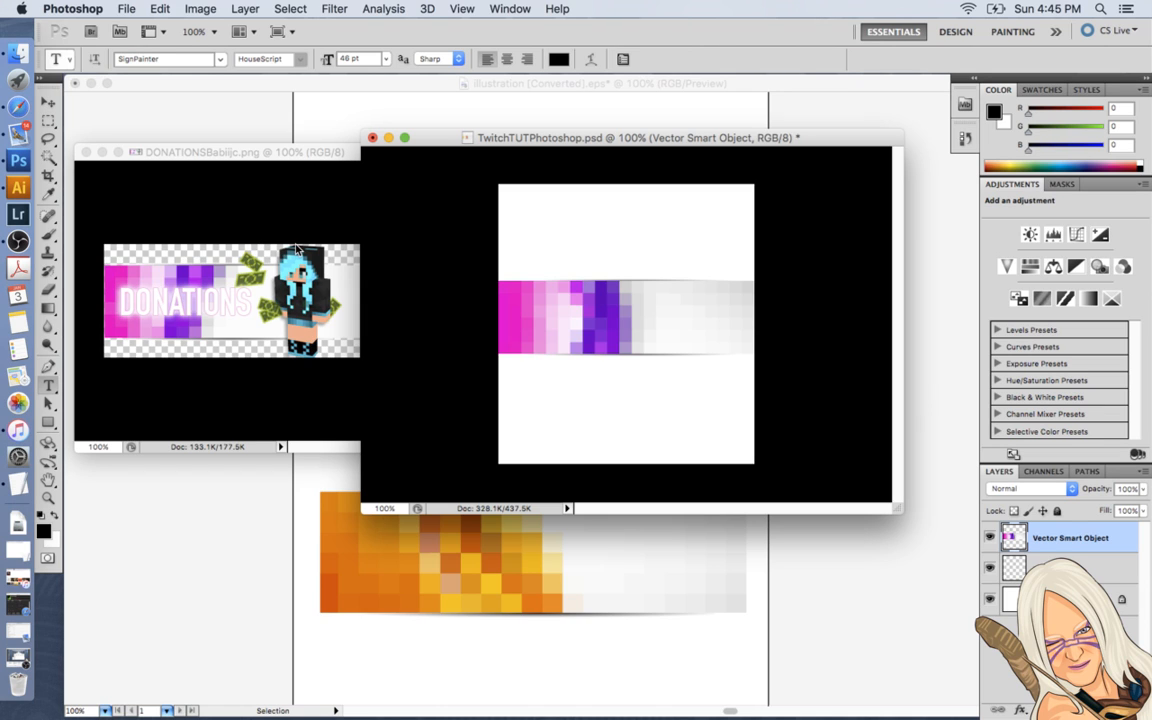
# Open the character image 764419d68cf077ad36cfe27b7afdcd68.jpg from the TwitchTutorial folder
pyautogui.press('super+o')
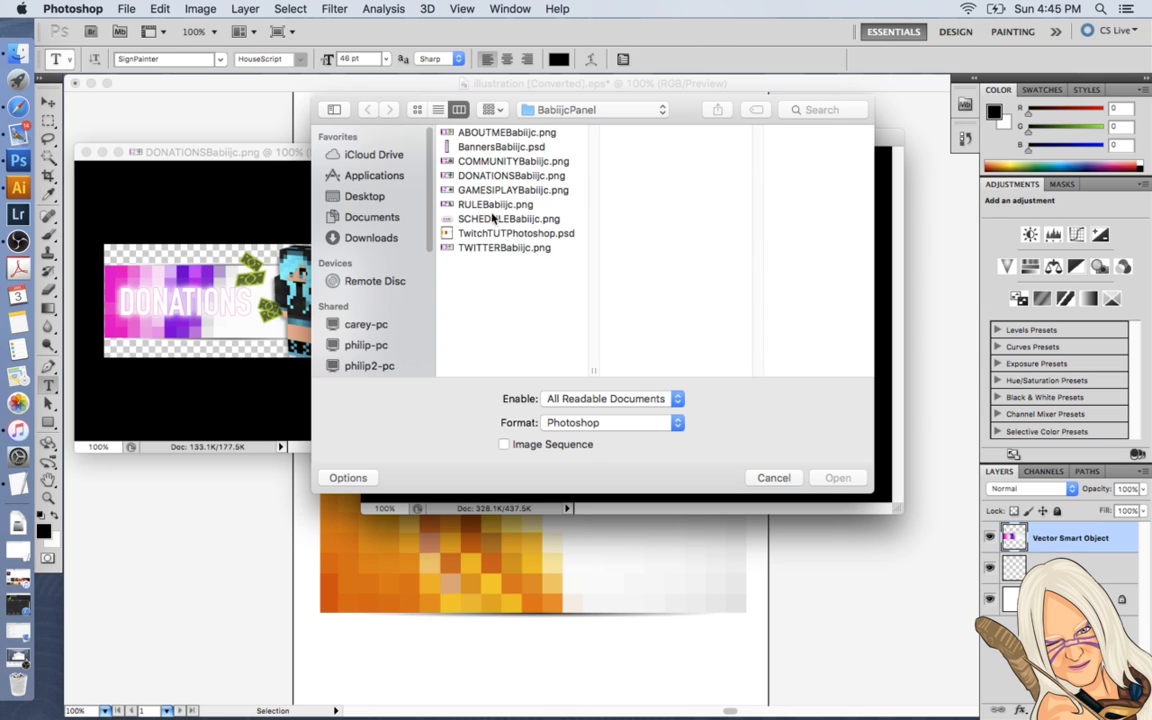
pyautogui.click(545, 110)
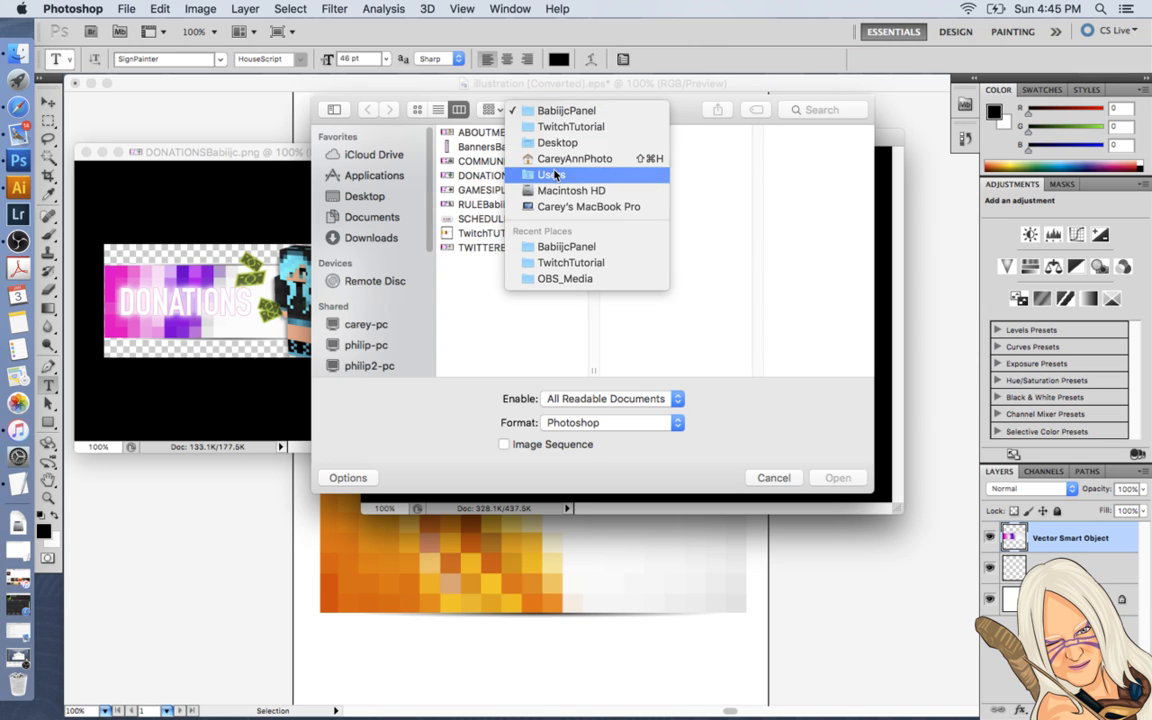
pyautogui.click(581, 127)
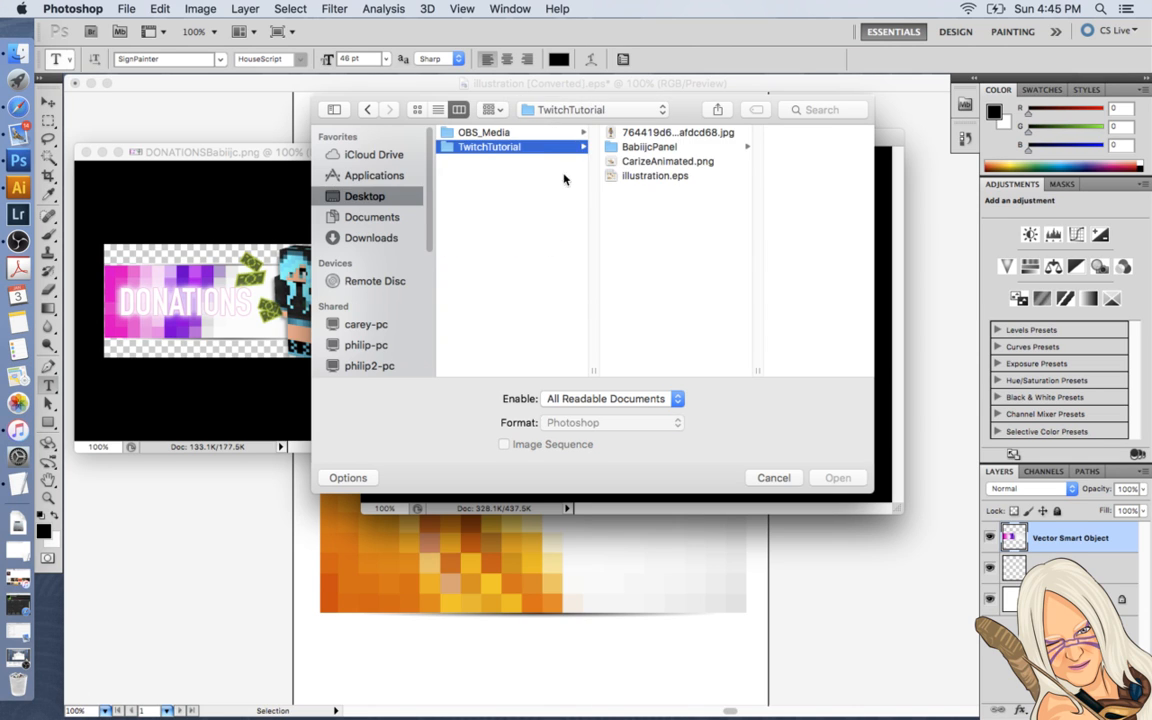
pyautogui.click(664, 146)
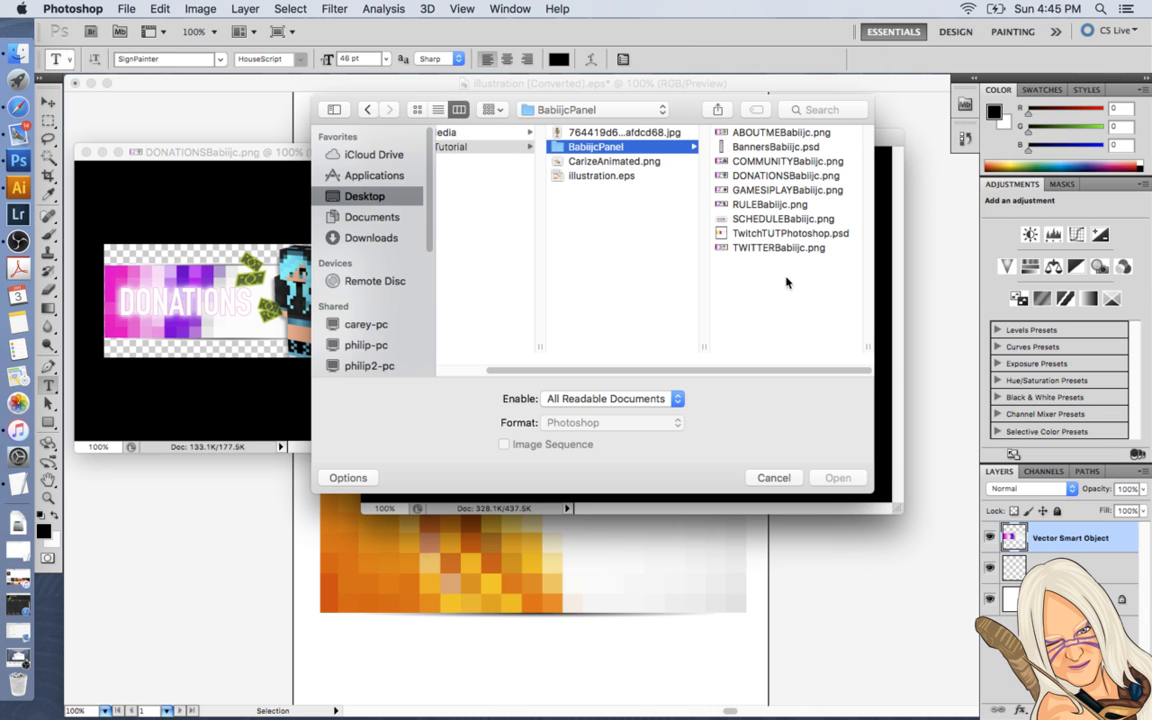
pyautogui.click(610, 162)
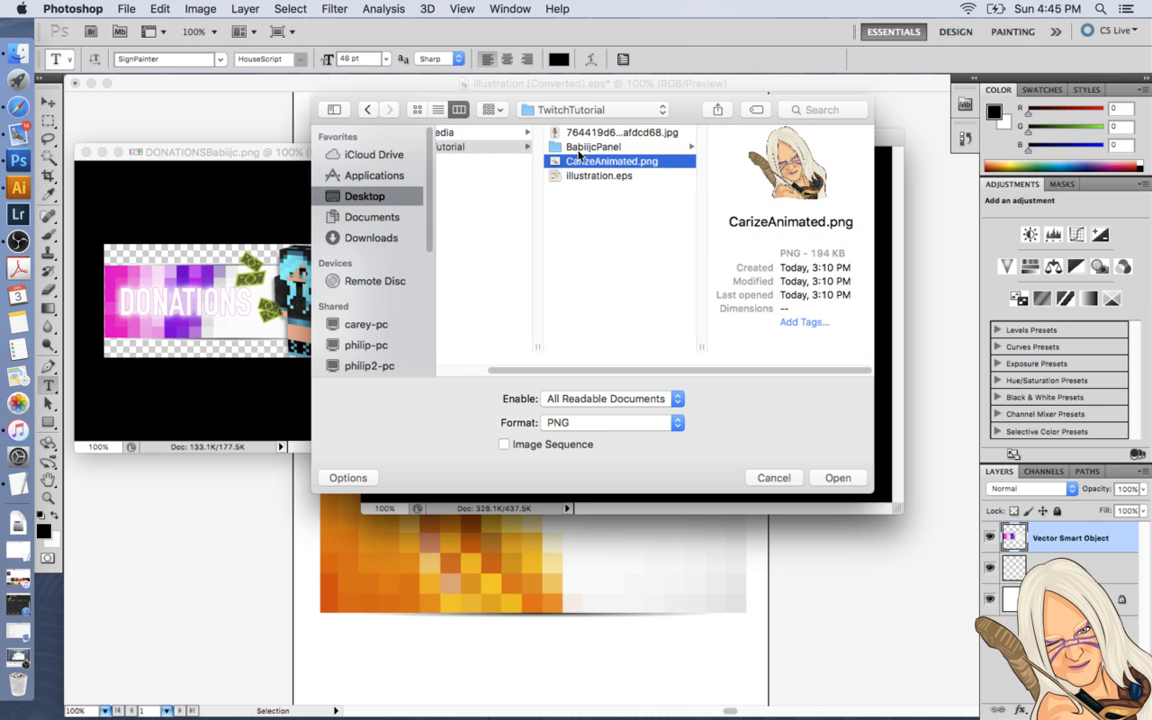
pyautogui.click(590, 133)
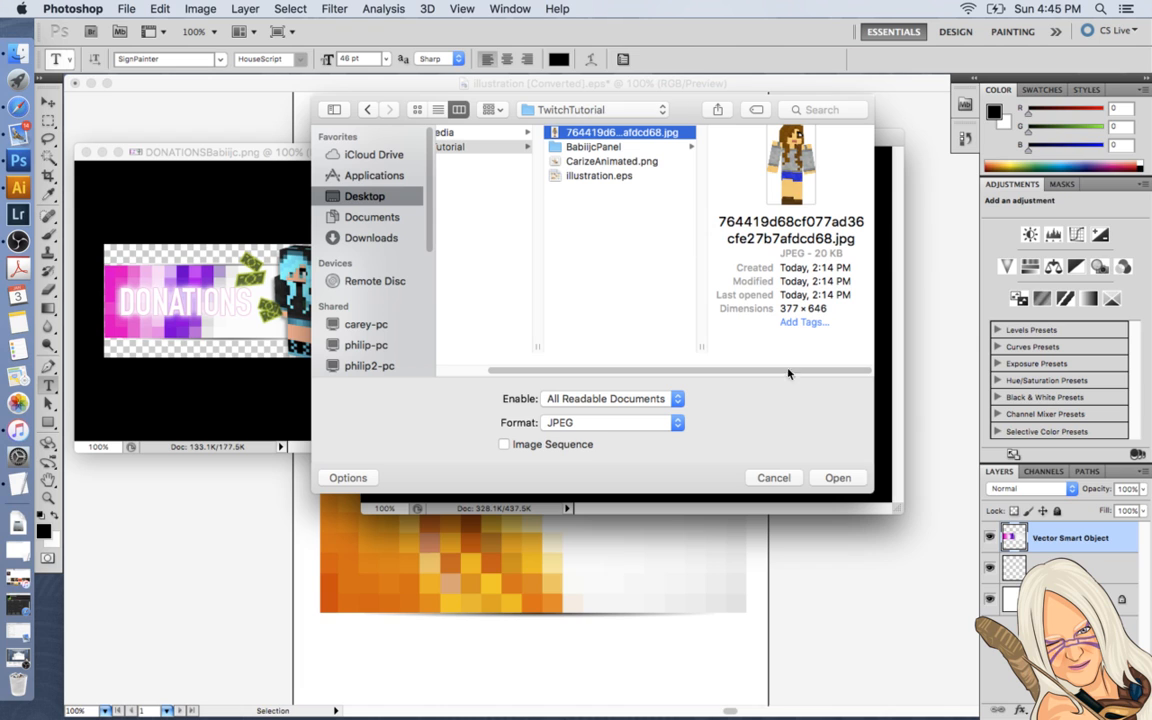
pyautogui.click(837, 478)
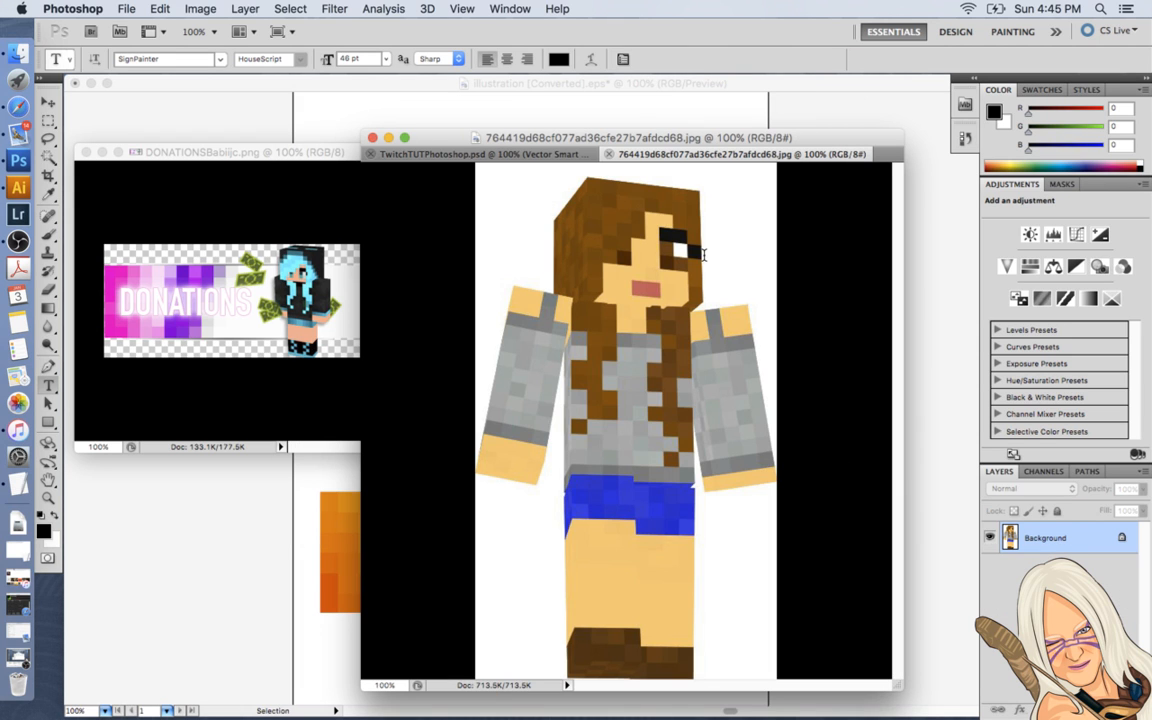
# Undock the character image into its own window and place it beside the TwitchTUTPhotoshop.psd banner at 100% zoom
pyautogui.moveTo(605, 133); pyautogui.dragTo(425, 81)
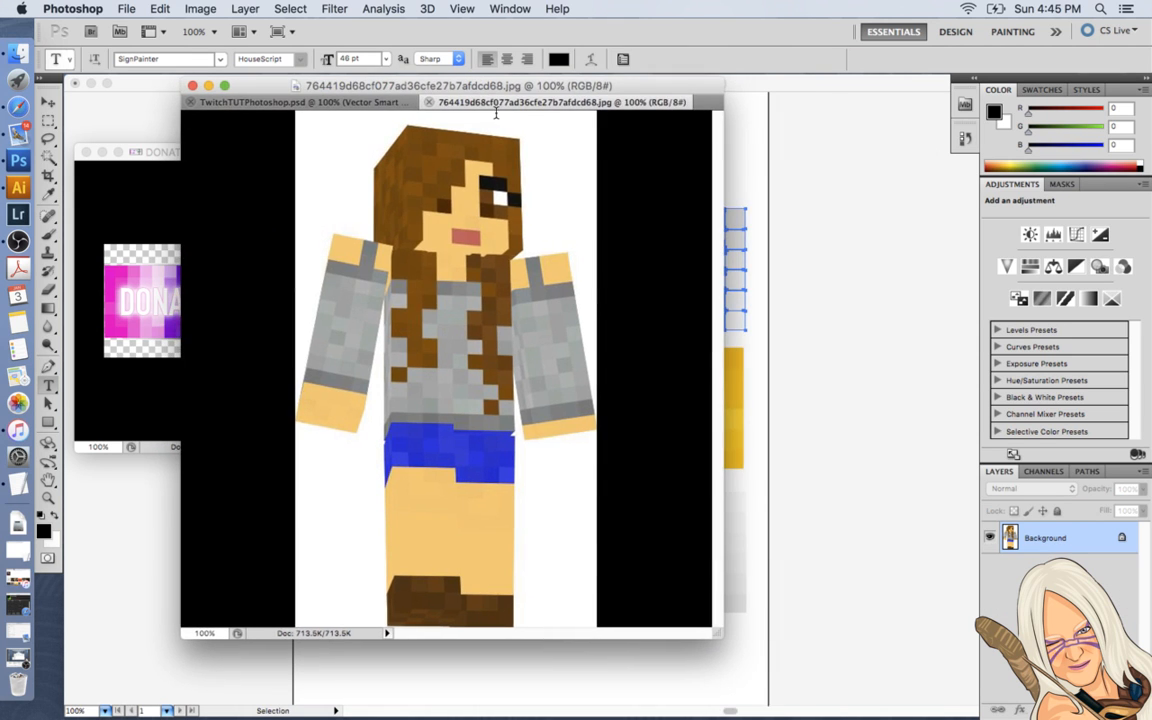
pyautogui.moveTo(488, 106); pyautogui.dragTo(680, 121)
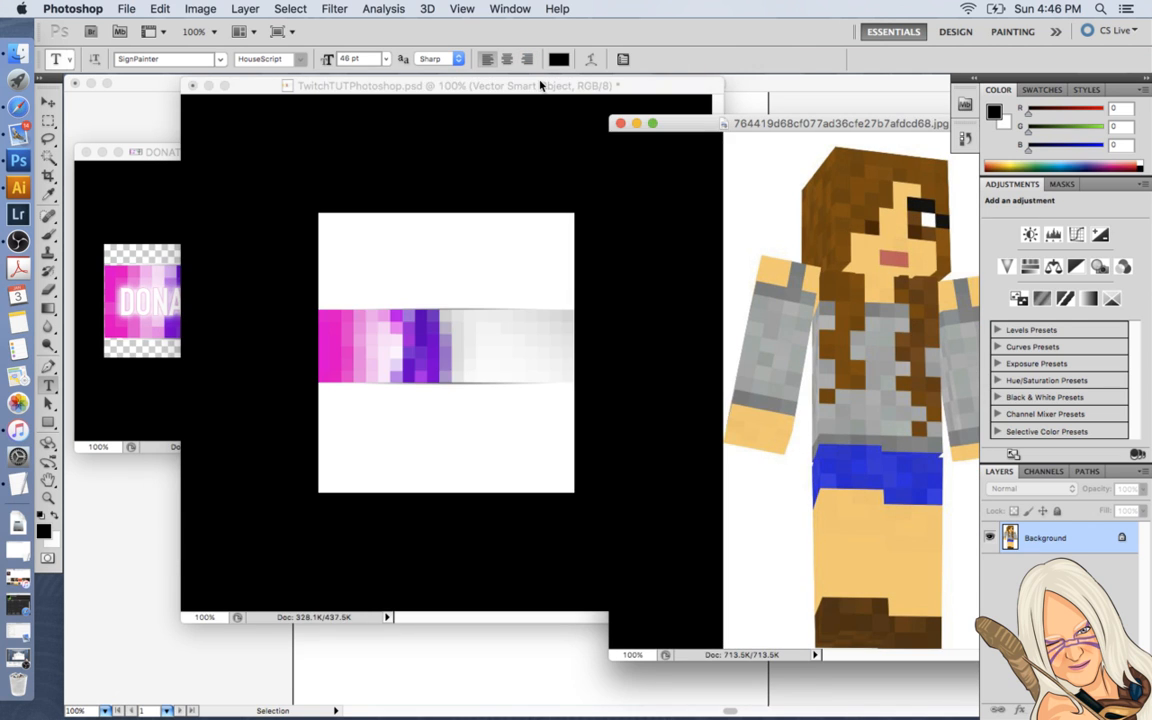
pyautogui.click(505, 95)
pyautogui.moveTo(505, 88); pyautogui.dragTo(471, 87)
pyautogui.moveTo(780, 126); pyautogui.dragTo(705, 106)
pyautogui.press('super+minus')
pyautogui.press('super+minus')
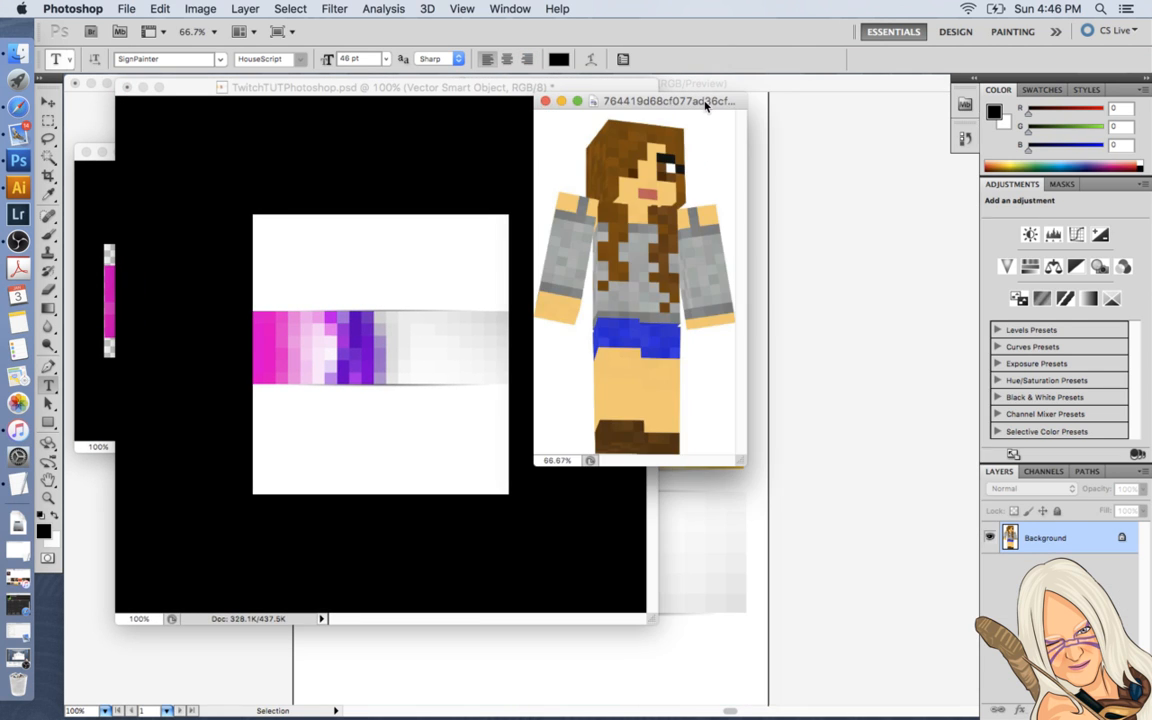
pyautogui.moveTo(657, 102); pyautogui.dragTo(725, 213)
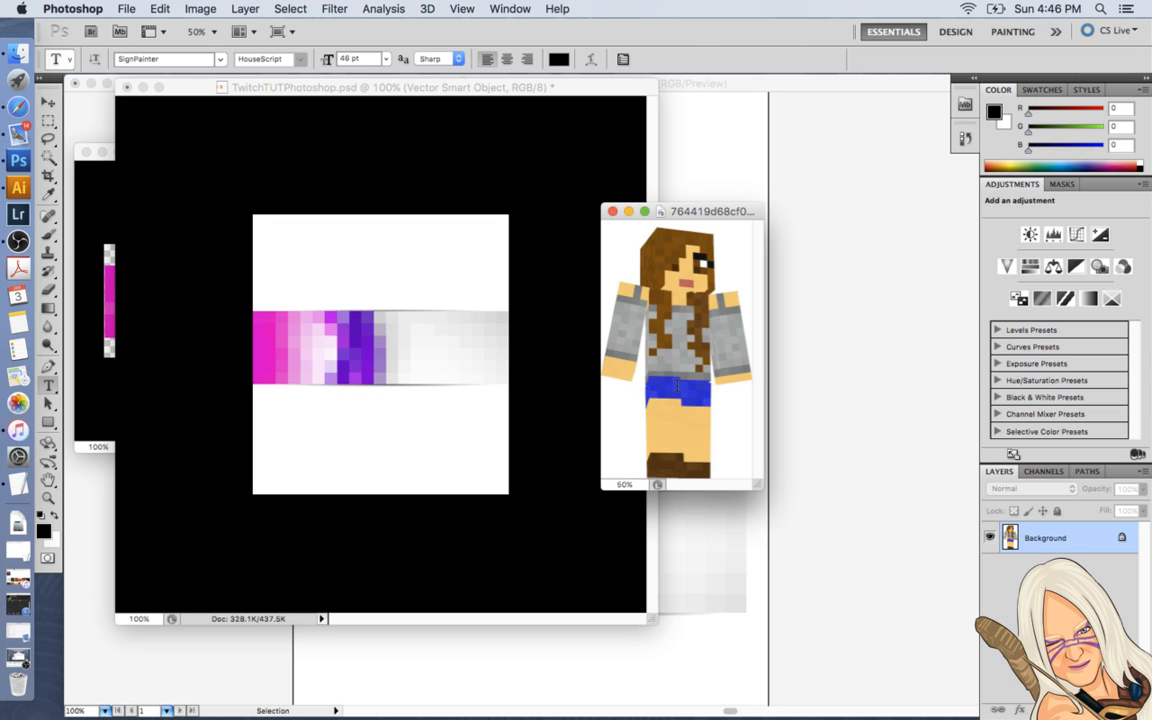
pyautogui.moveTo(685, 213); pyautogui.dragTo(657, 181)
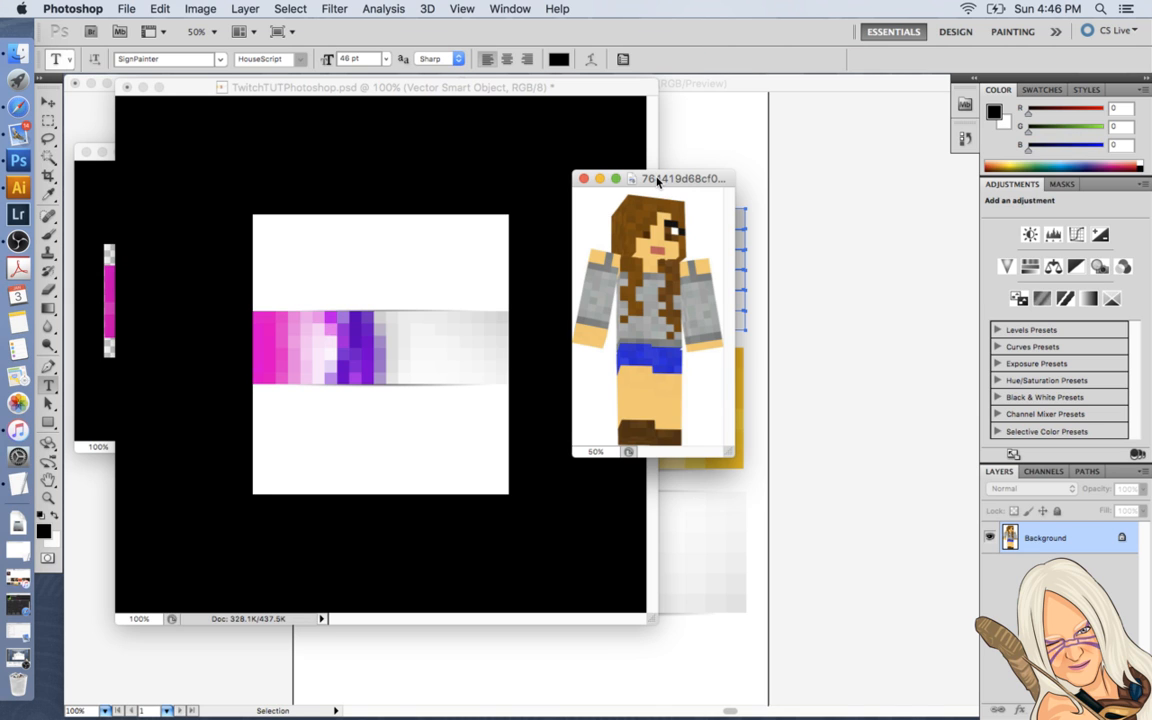
pyautogui.press('super+equal')
pyautogui.press('super+equal')
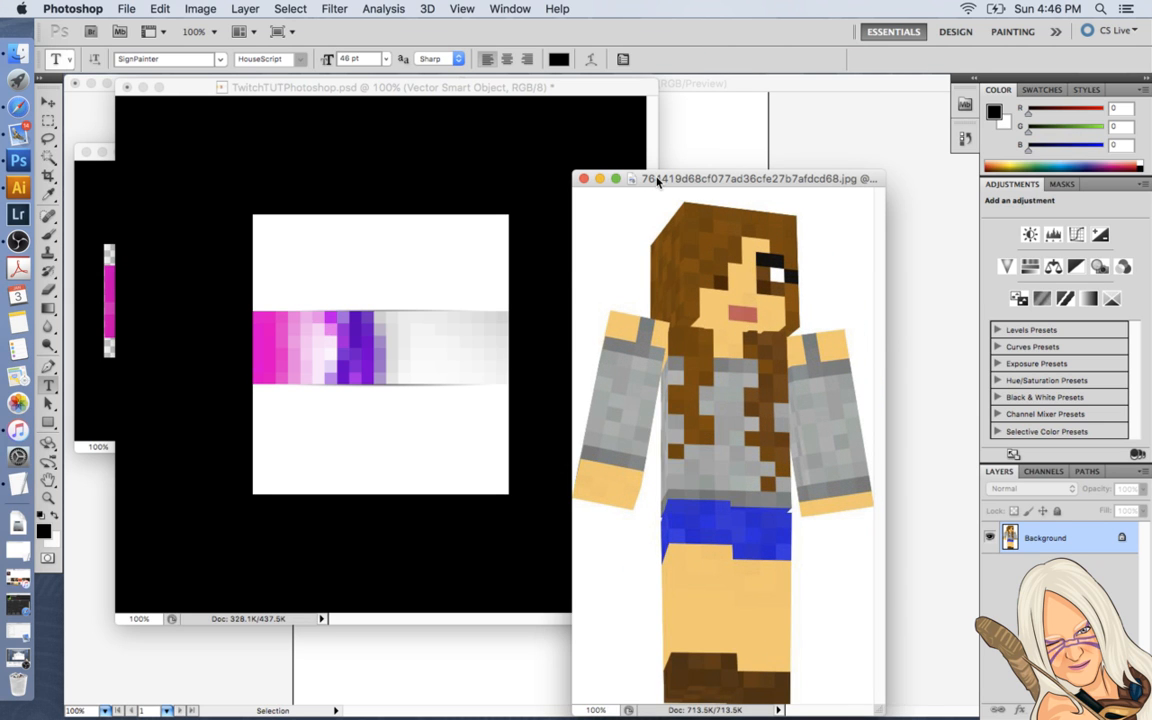
pyautogui.moveTo(705, 176); pyautogui.dragTo(663, 128)
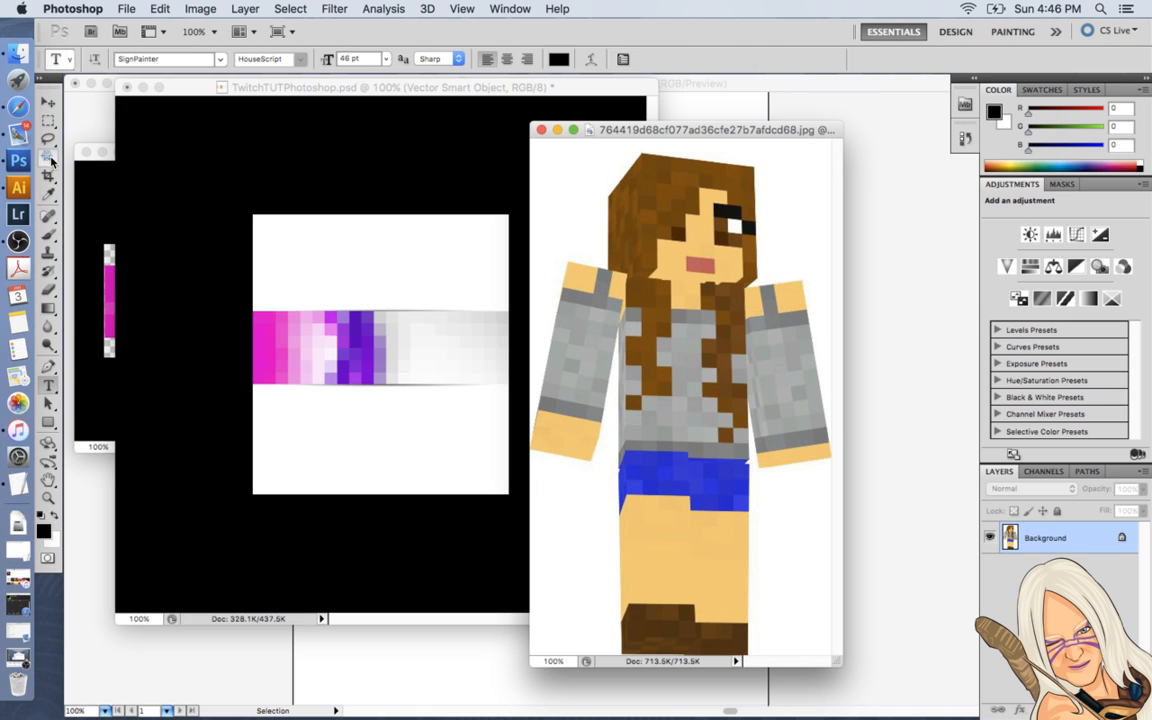
# Select all the white background areas around the character with the Magic Wand tool at tolerance 32
pyautogui.click(52, 160)
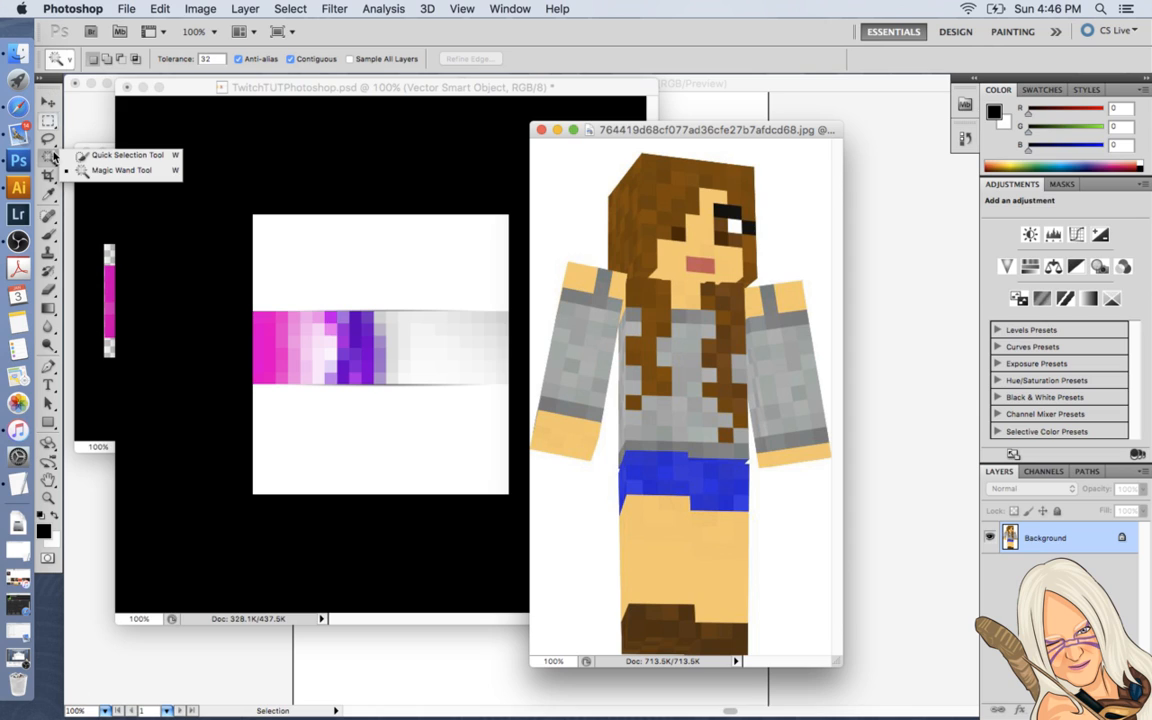
pyautogui.click(74, 138)
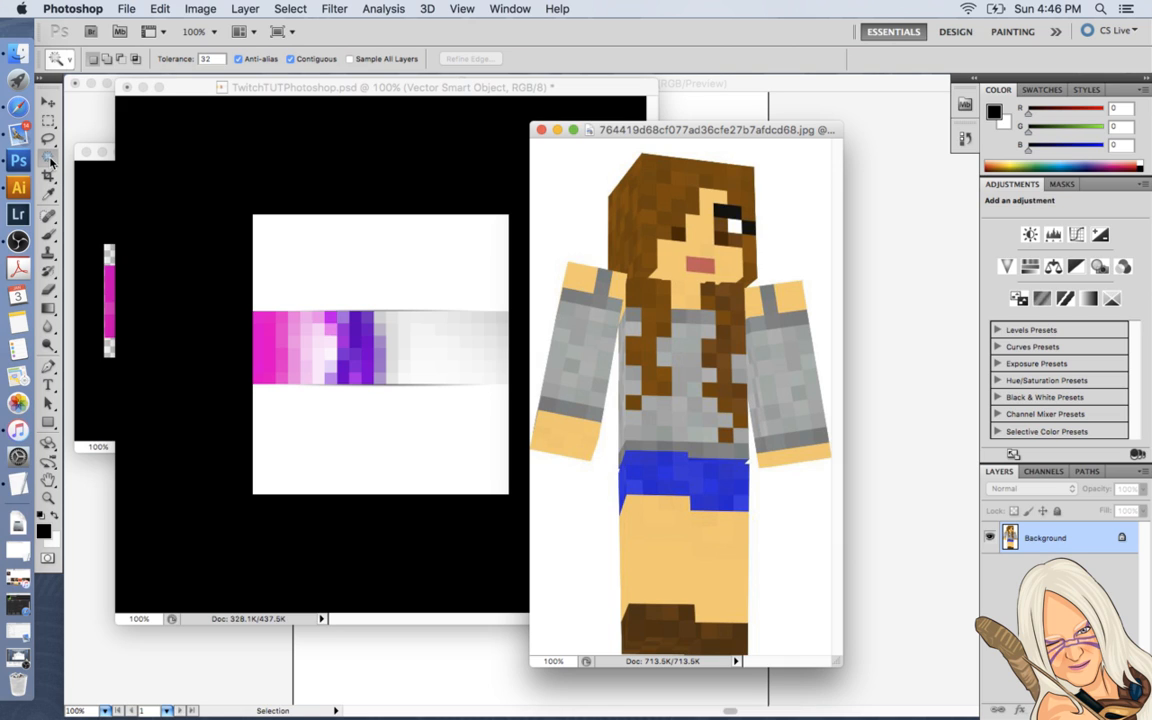
pyautogui.click(50, 161)
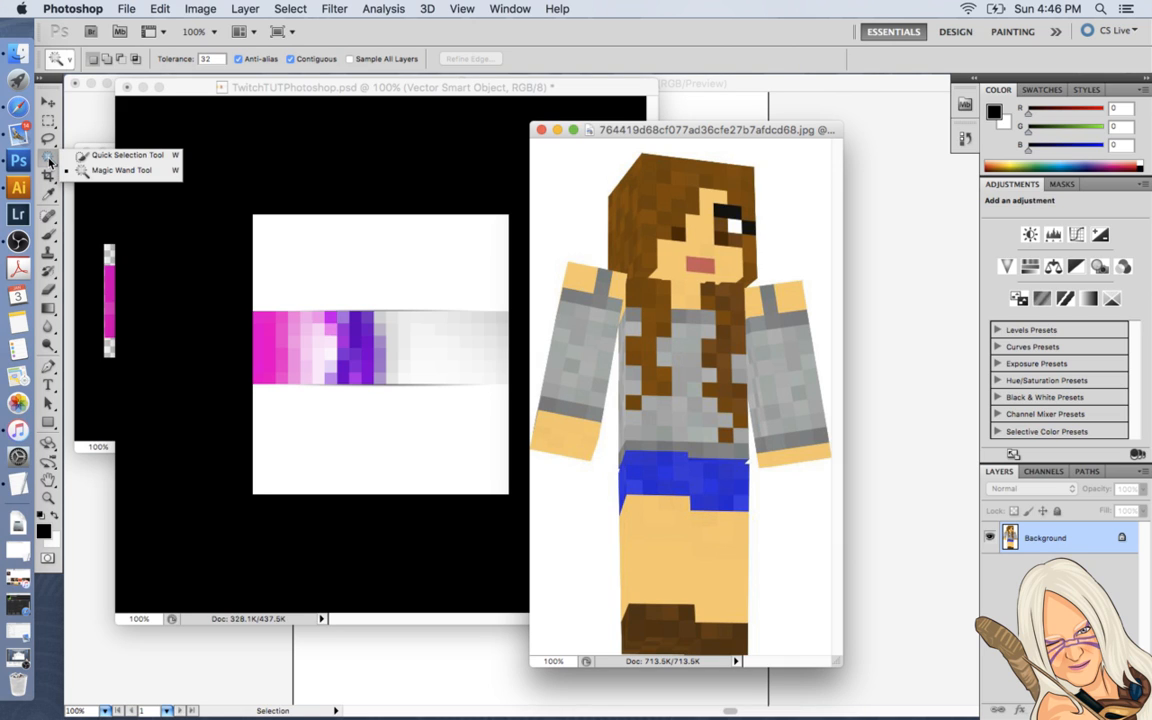
pyautogui.click(50, 161)
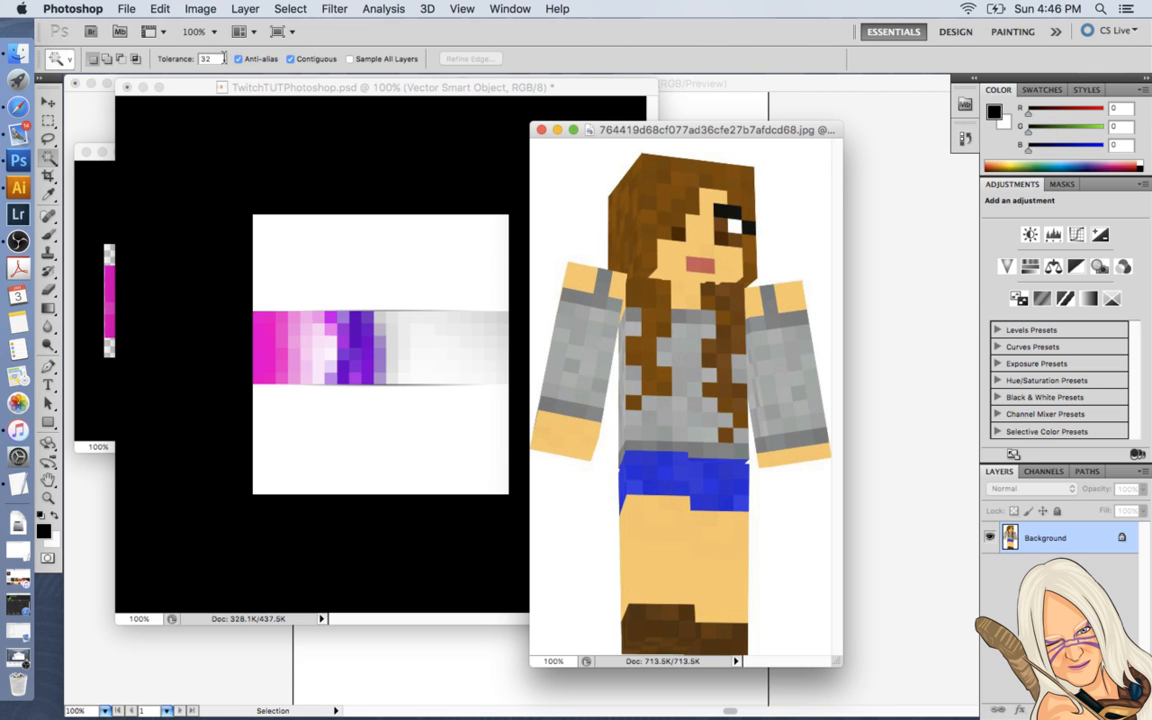
pyautogui.click(571, 192)
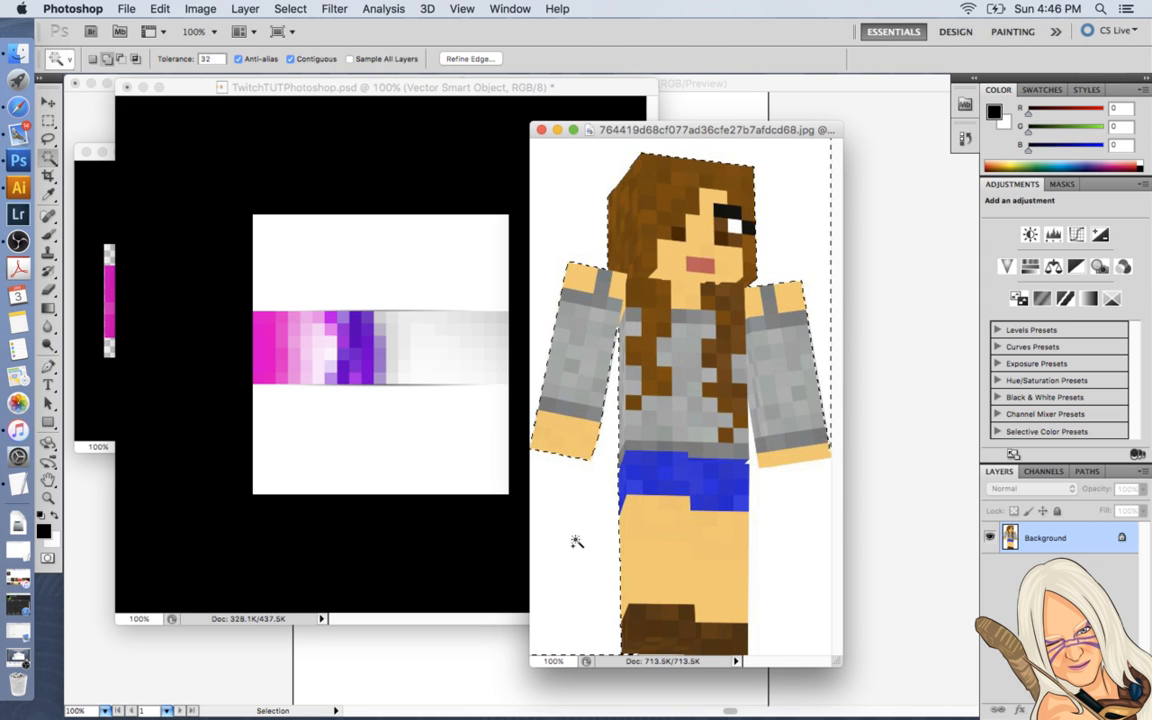
pyautogui.keyDown('shift'); pyautogui.click(576, 541); pyautogui.keyUp('shift')
pyautogui.keyDown('shift'); pyautogui.click(800, 577); pyautogui.keyUp('shift')
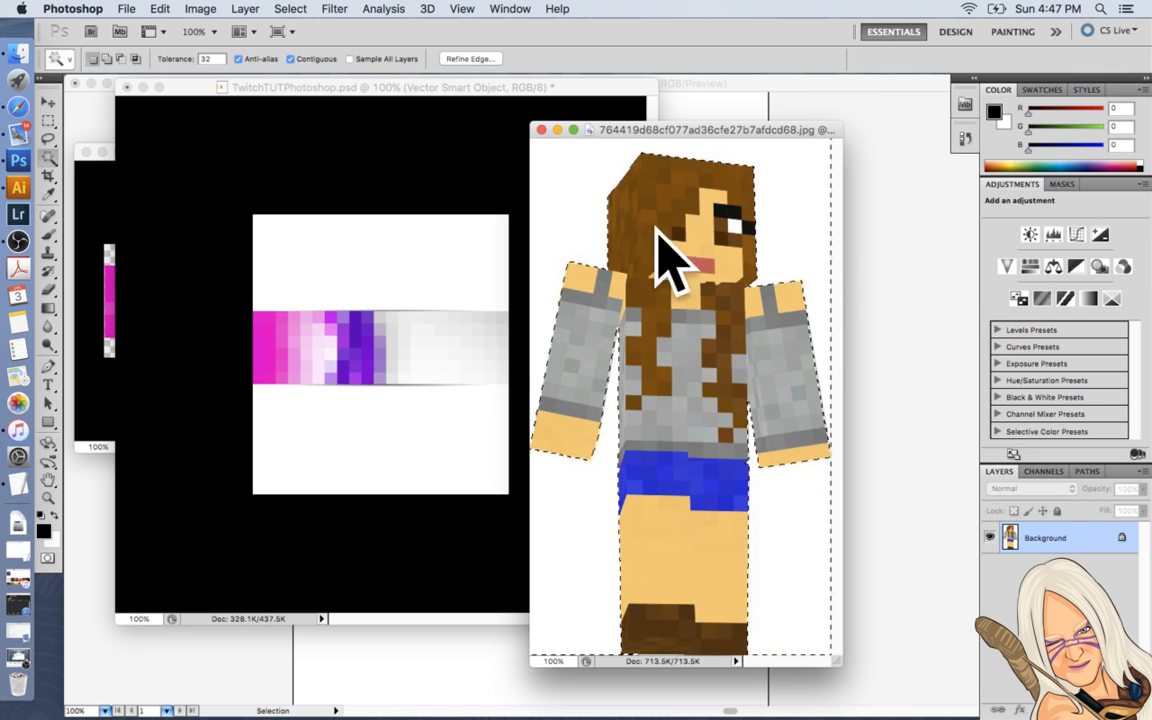
# Invert the selection to copy the character onto a new layer, and hide the Background layer
pyautogui.click(300, 10)
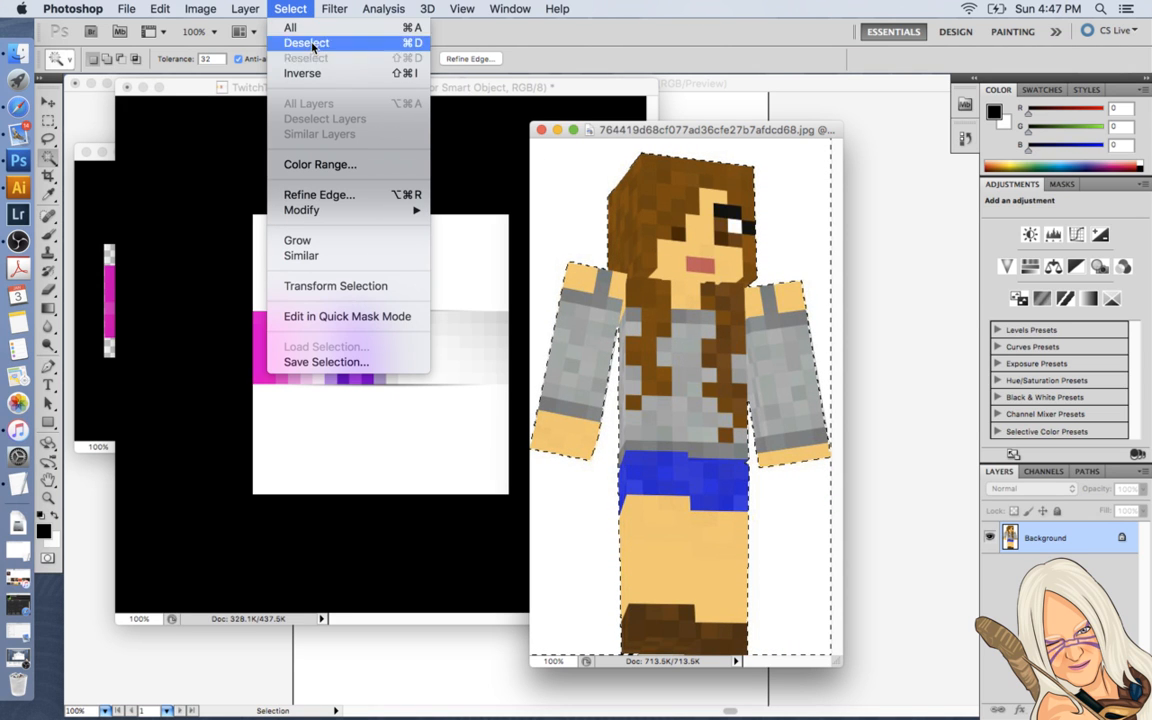
pyautogui.click(313, 74)
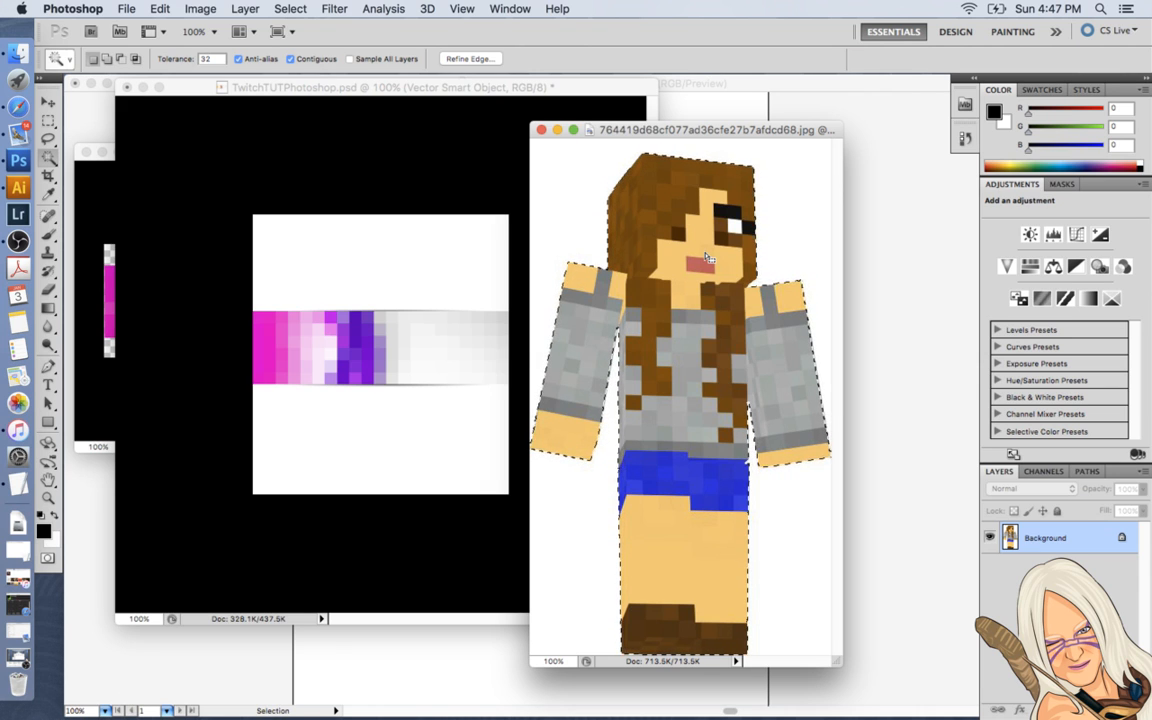
pyautogui.press('super+j')
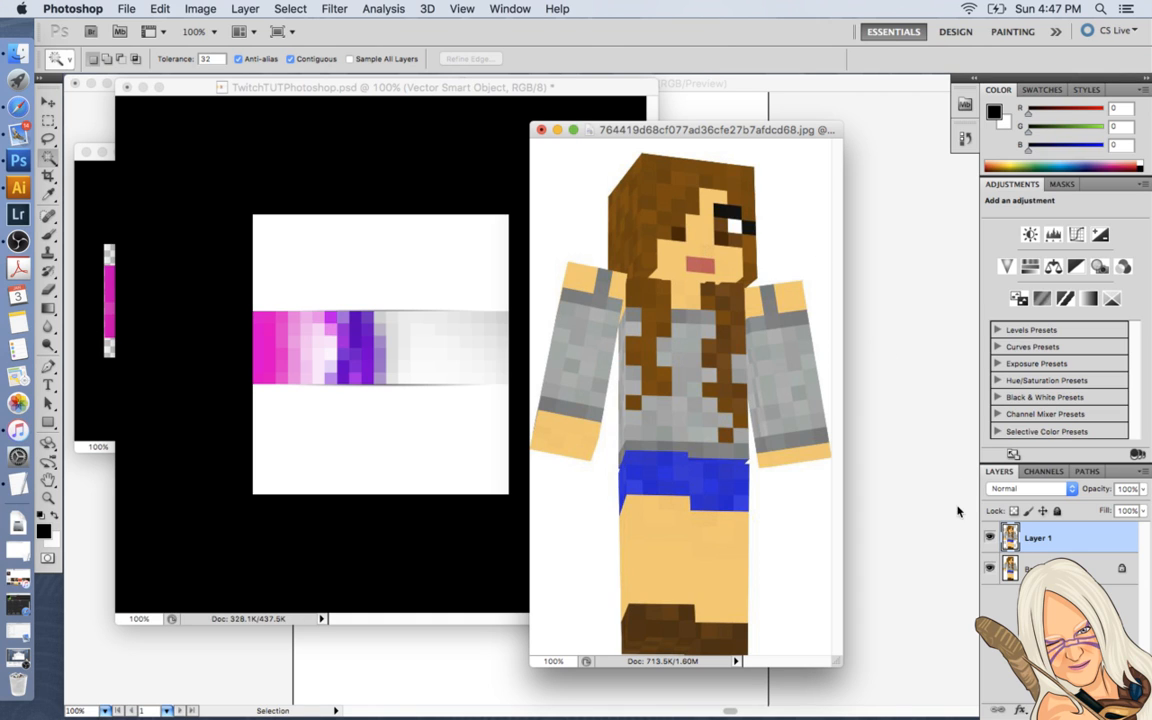
pyautogui.click(990, 567)
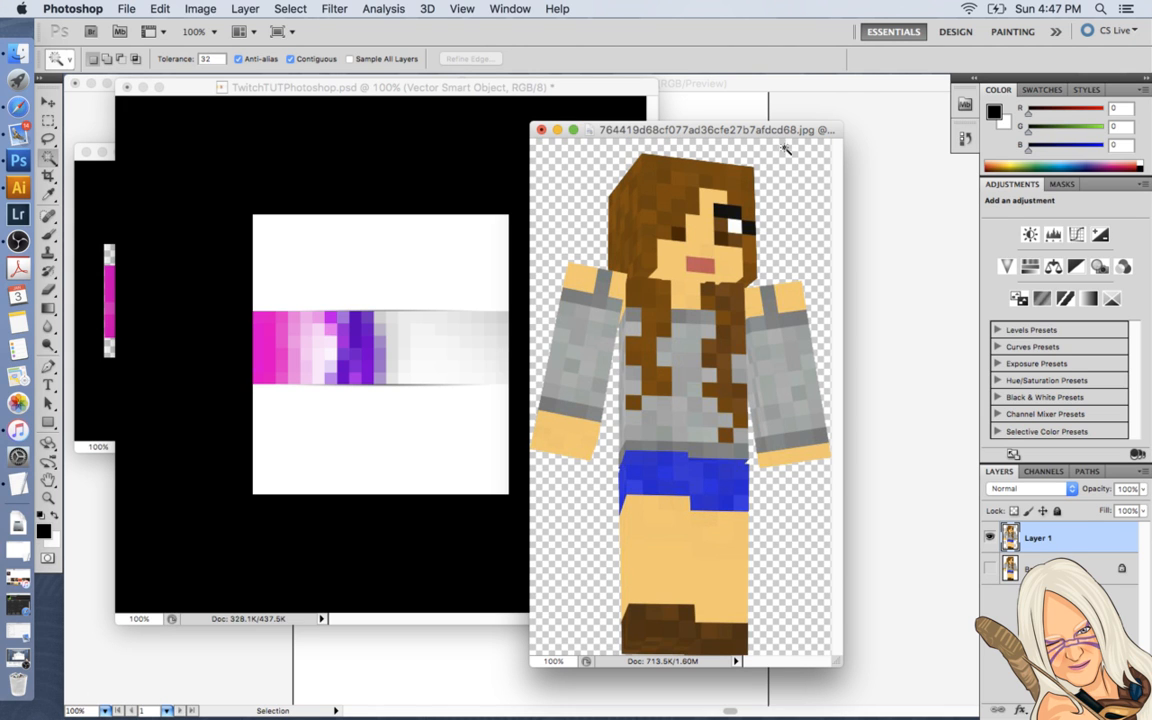
# Flip the cut-out character layer horizontally with Free Transform so that the character faces the opposite way
pyautogui.moveTo(644, 129); pyautogui.dragTo(652, 113)
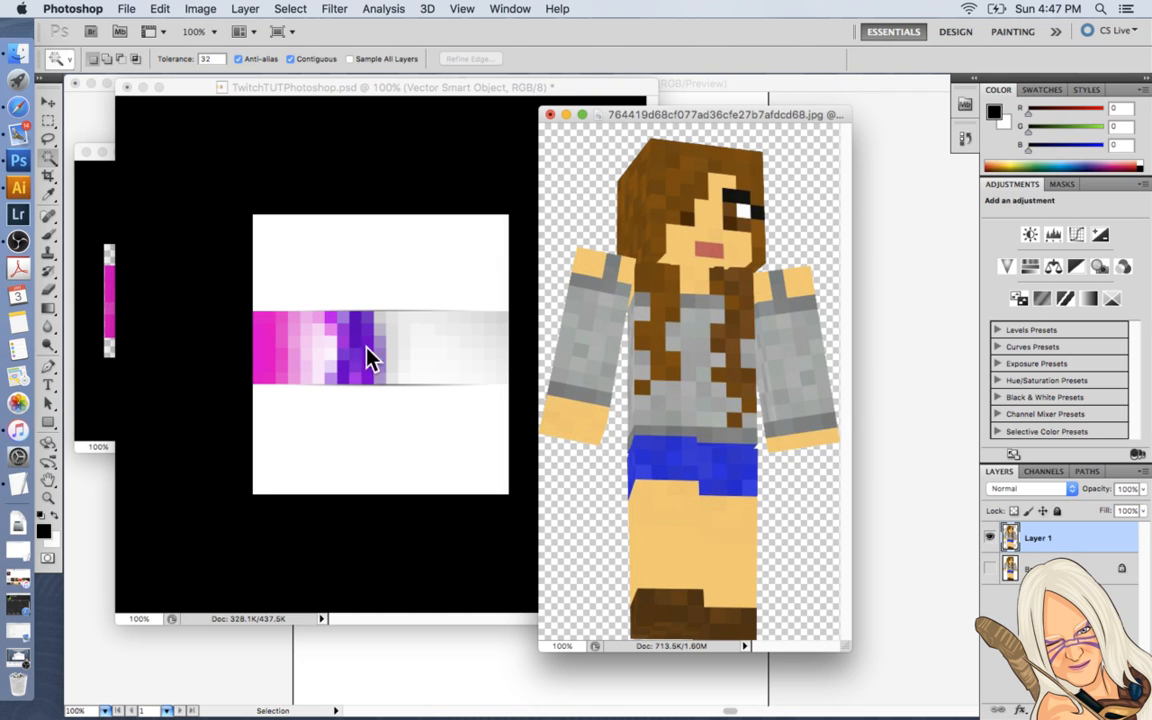
pyautogui.moveTo(705, 116); pyautogui.dragTo(705, 105)
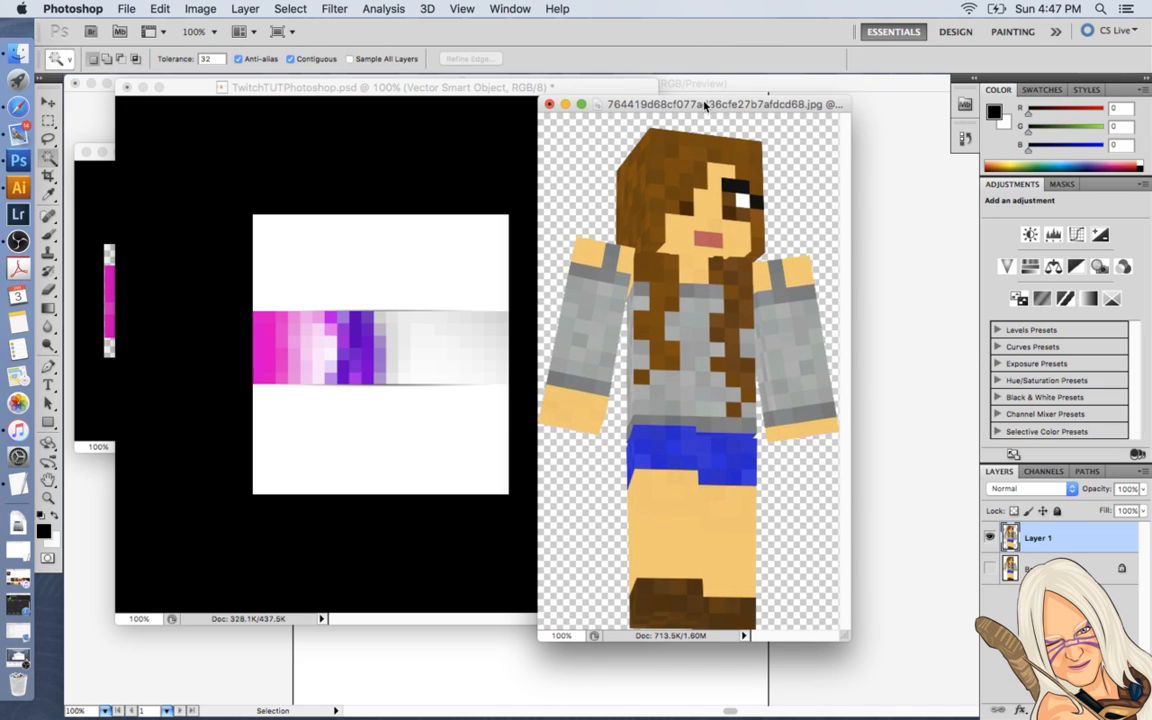
pyautogui.press('super+t')
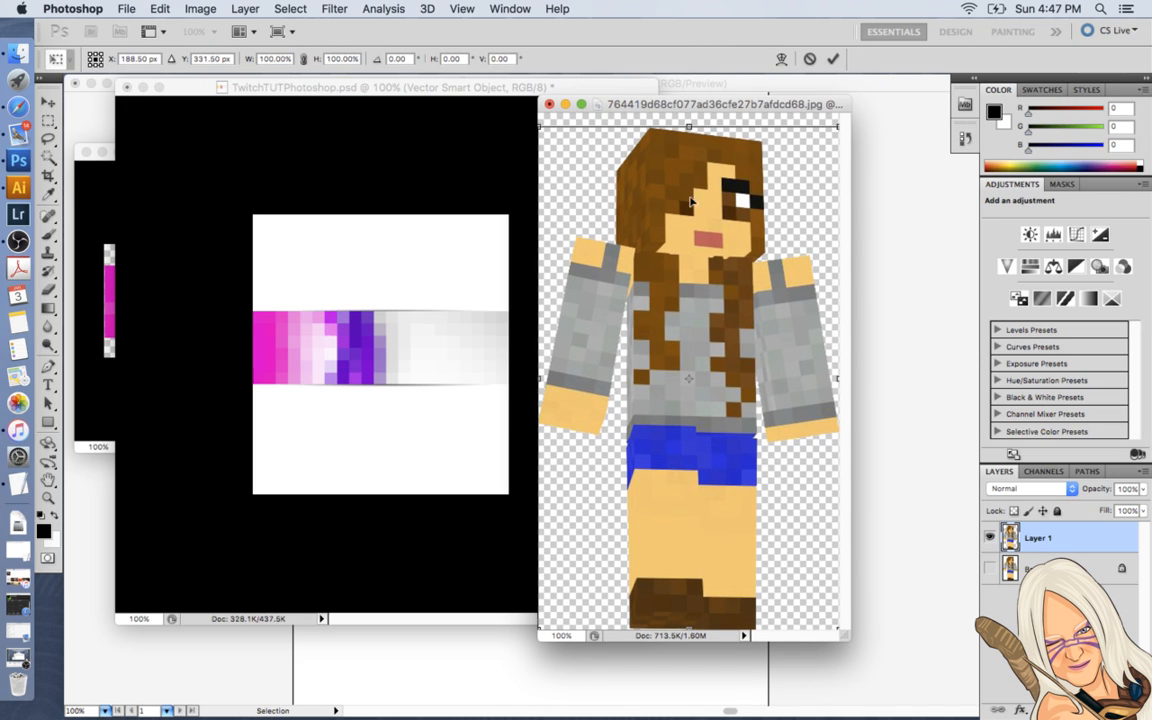
pyautogui.rightClick(716, 230)
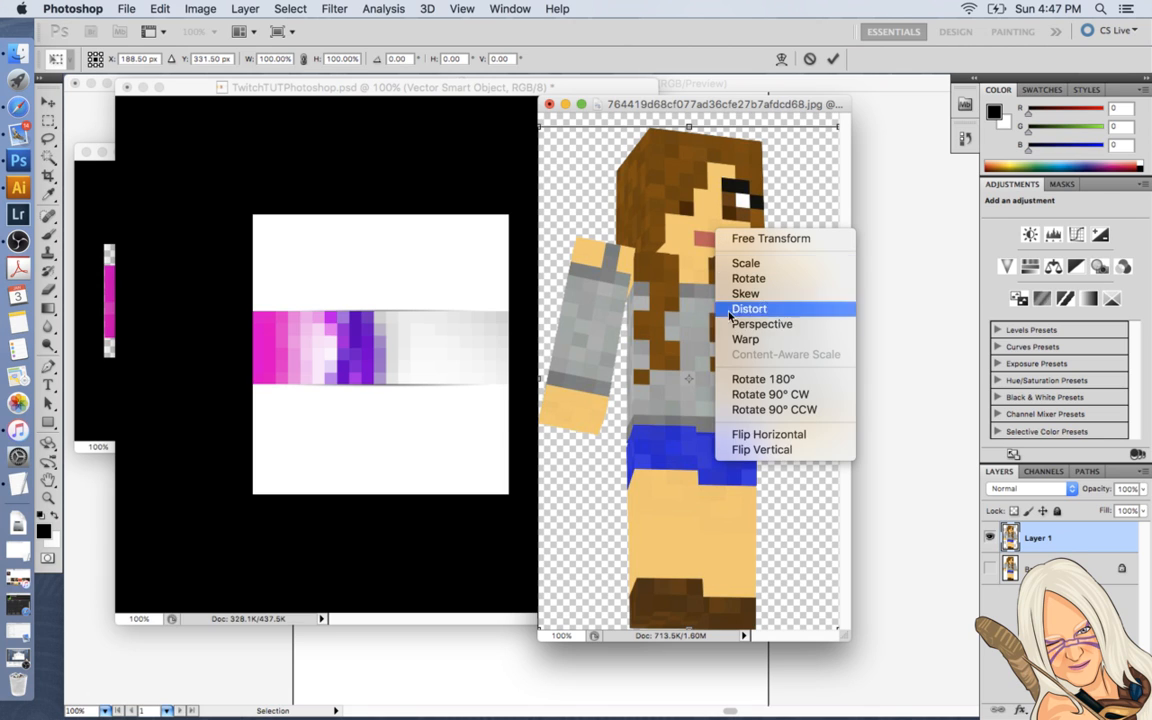
pyautogui.click(773, 436)
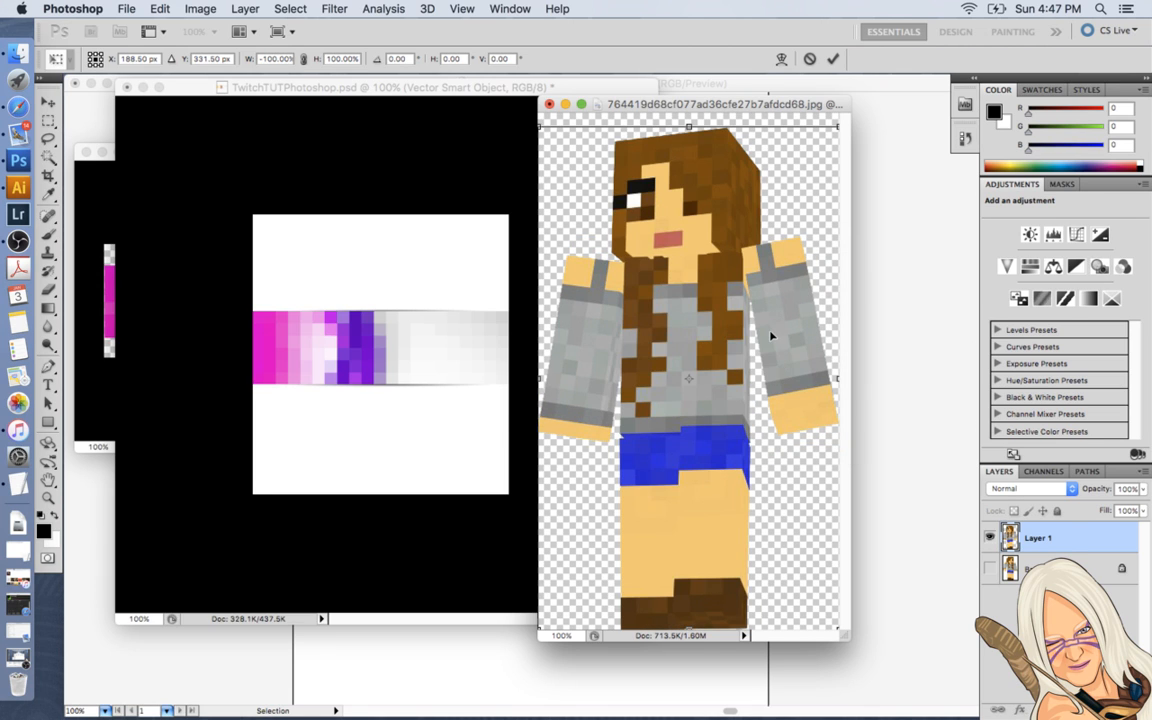
pyautogui.press('Return')
pyautogui.press('w')
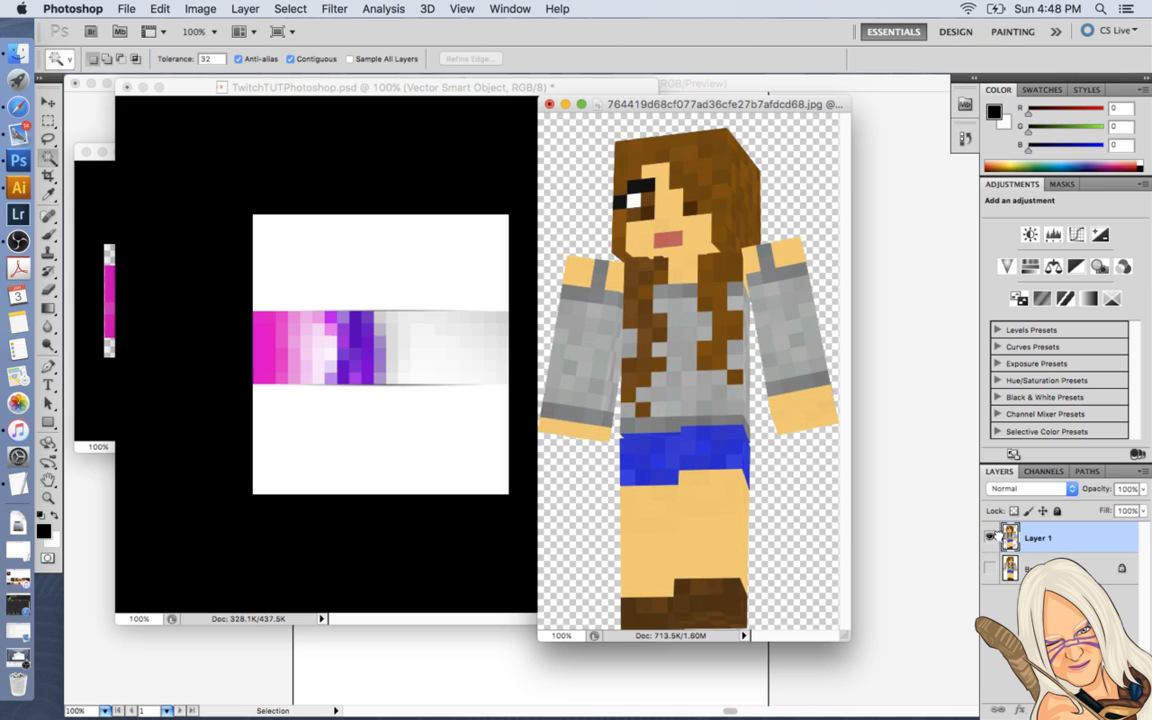
# Copy the flipped character layer into TwitchTUTPhotoshop.psd above the banner and save the document
pyautogui.moveTo(1010, 537); pyautogui.dragTo(436, 337)
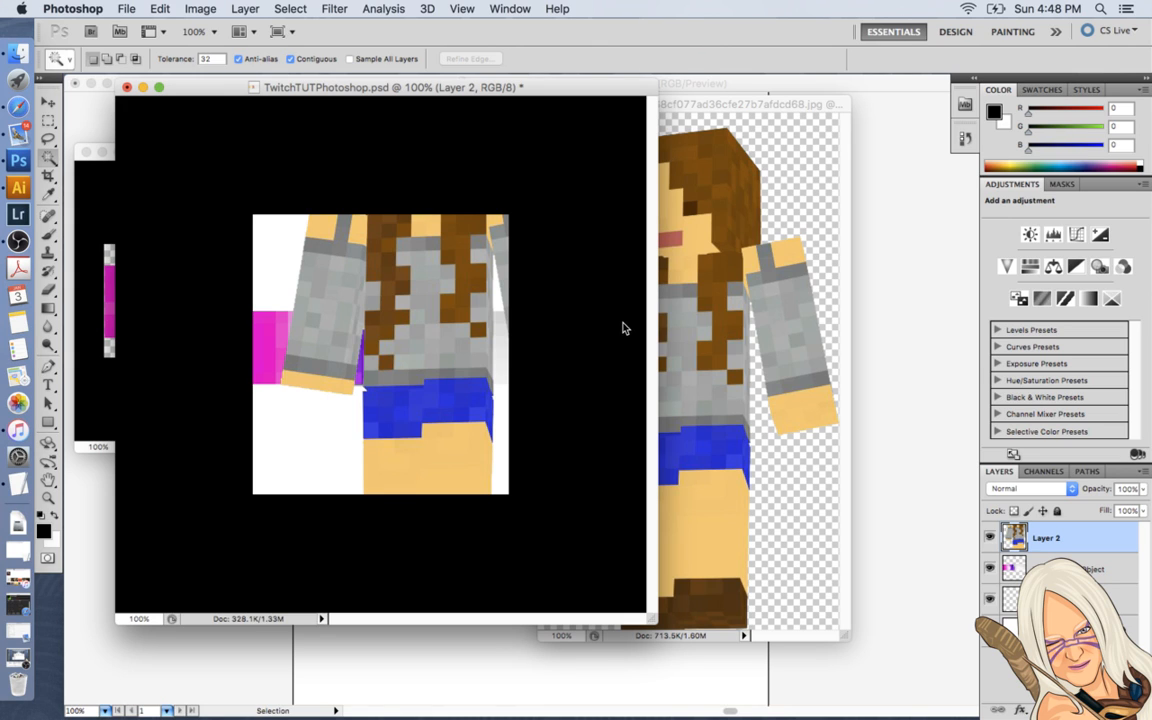
pyautogui.press('super+s')
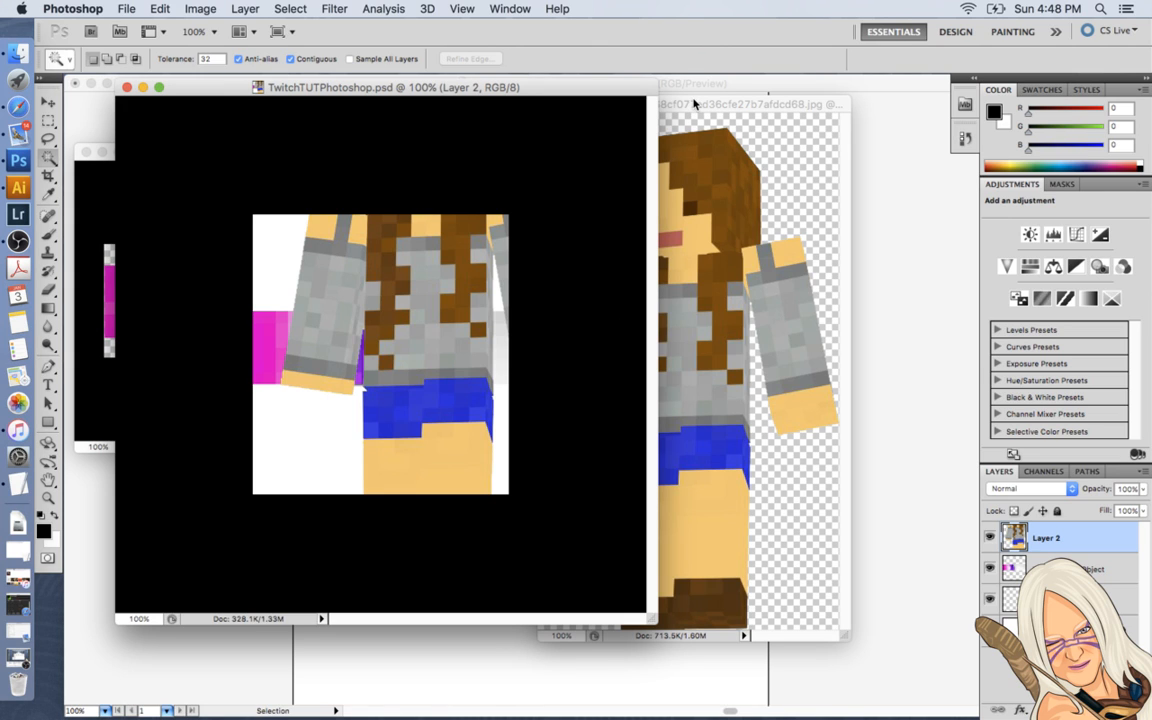
pyautogui.click(125, 9)
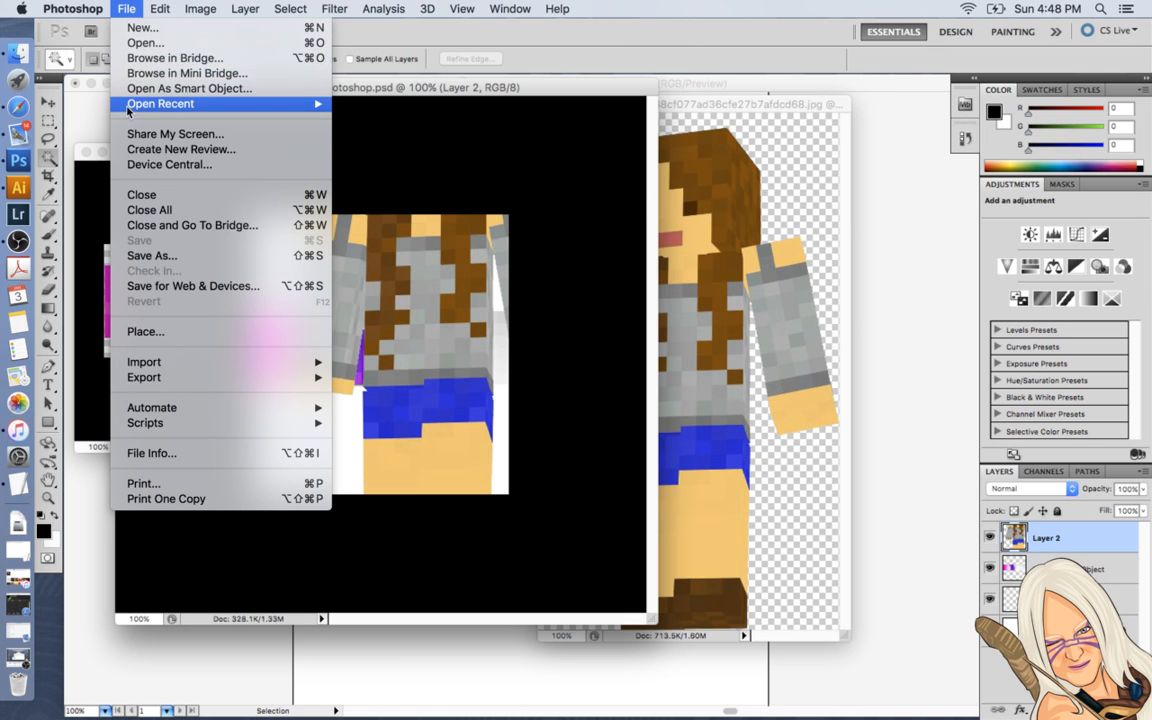
pyautogui.click(126, 9)
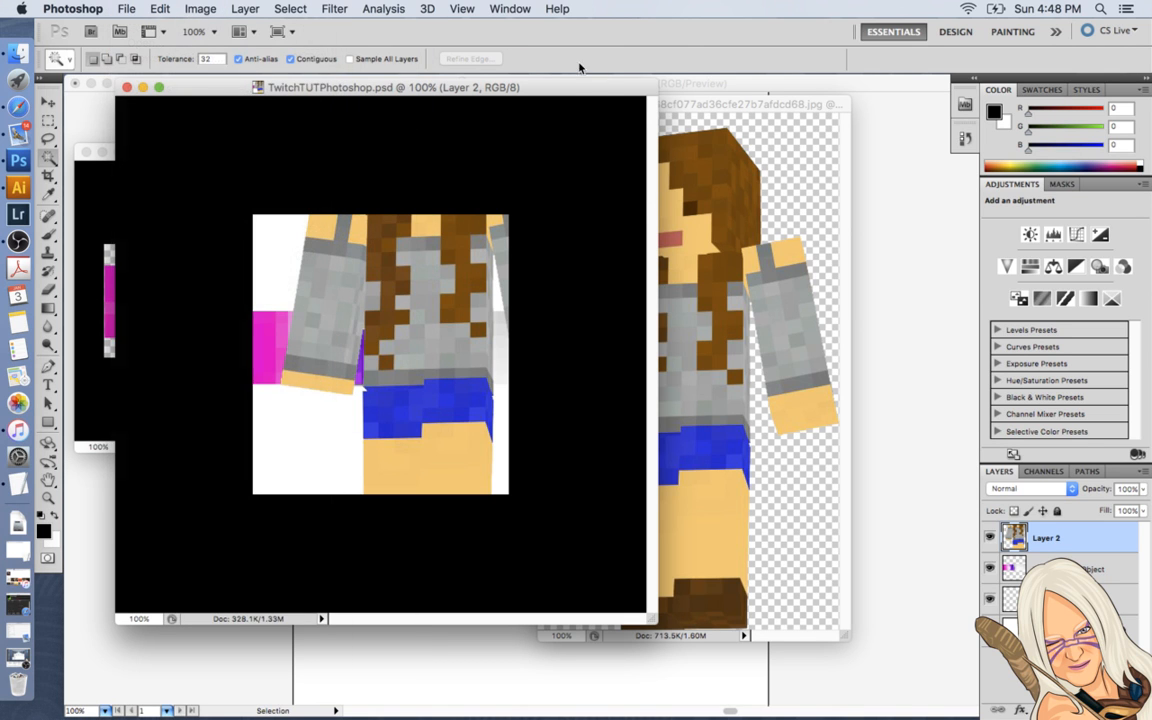
# Close the source character image 764419d68cf077ad36cfe27b7afdcd68.jpg without saving its changes
pyautogui.click(683, 107)
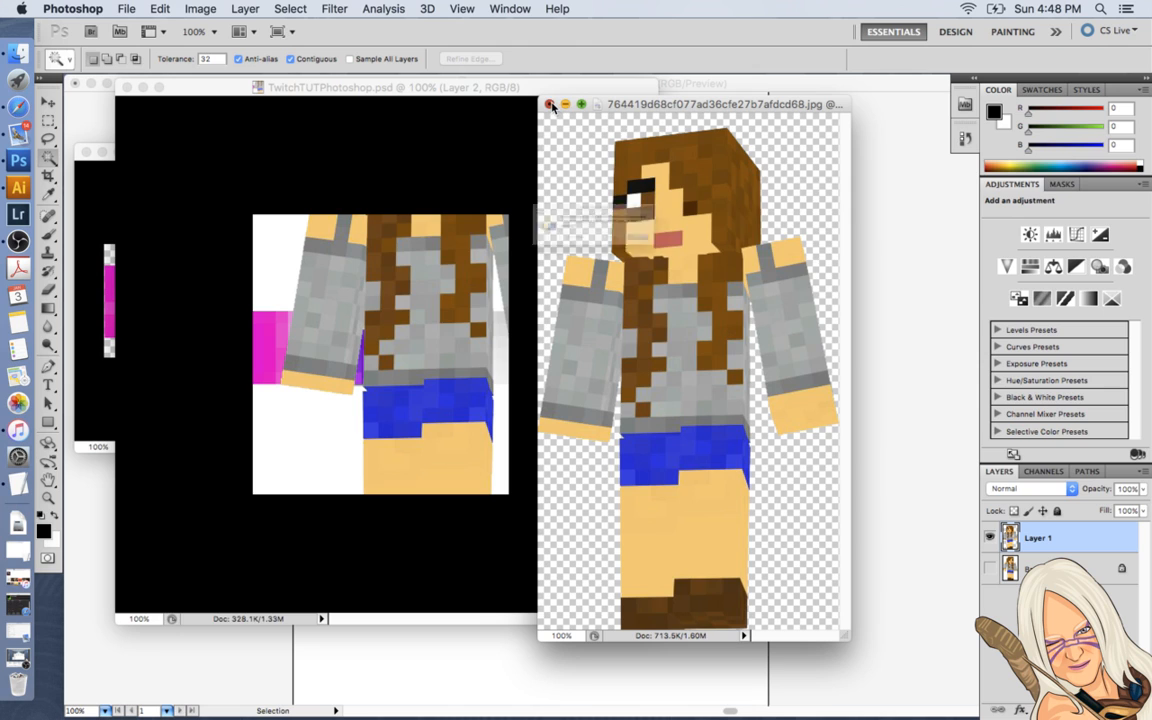
pyautogui.click(549, 104)
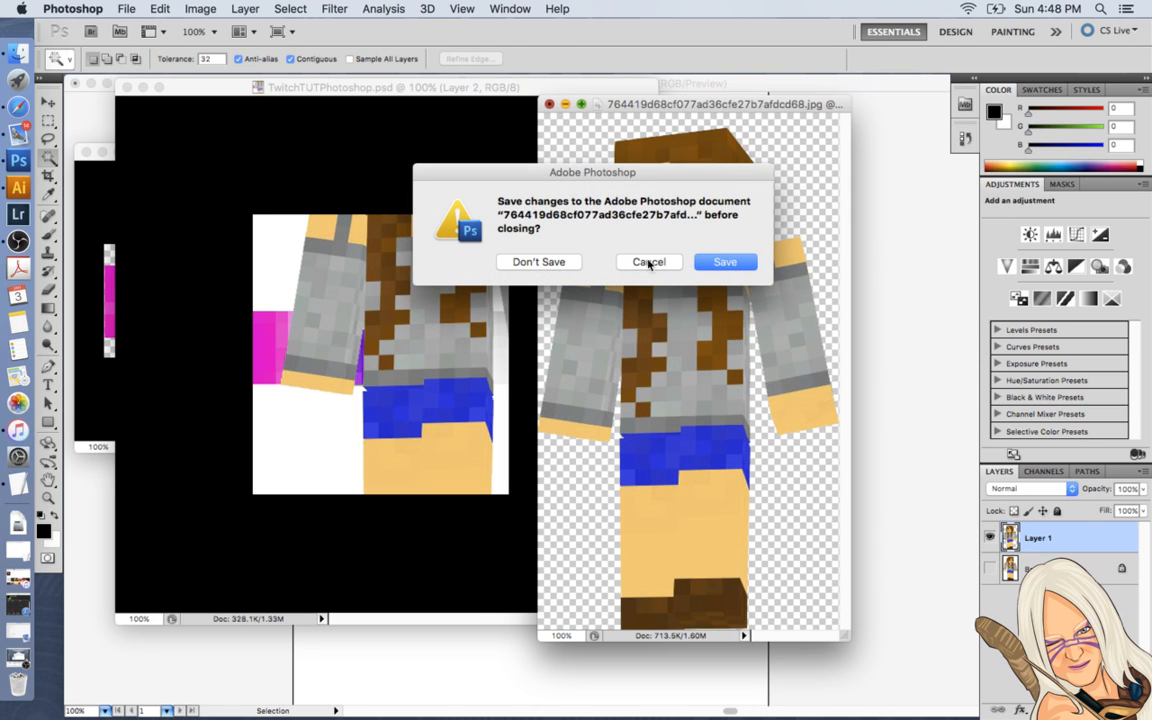
pyautogui.click(535, 263)
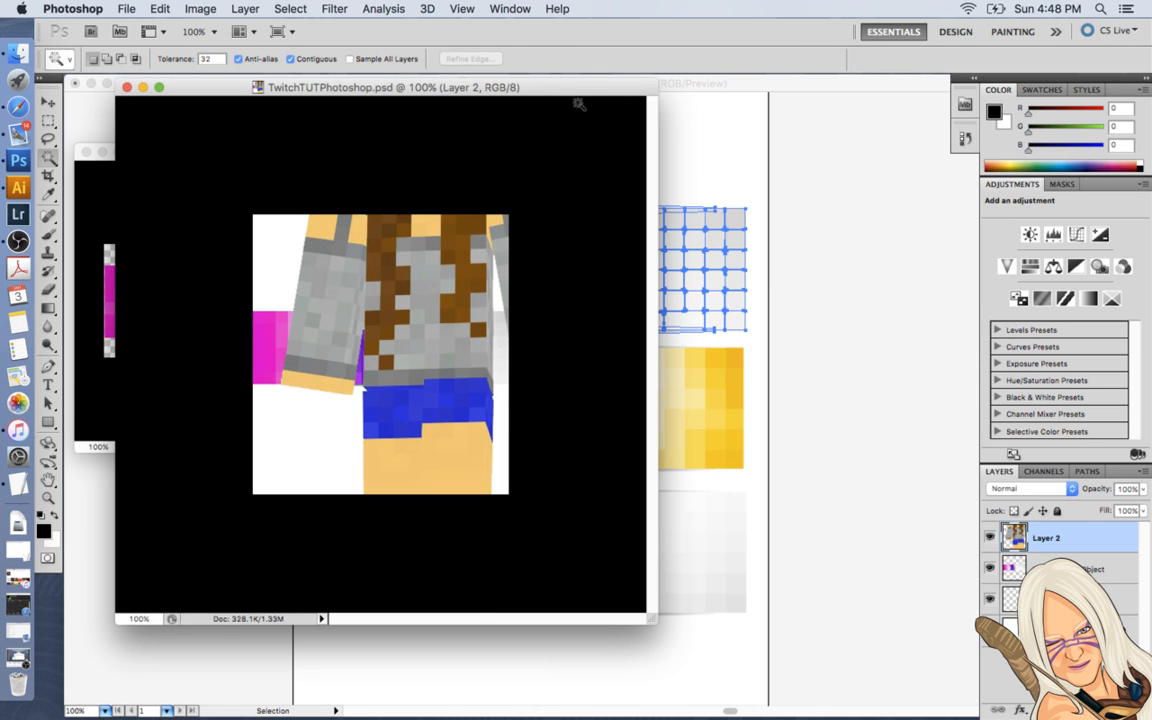
# Scale the character layer down proportionally to about twice the banner's height, standing over the banner's grey end
pyautogui.moveTo(534, 93); pyautogui.dragTo(614, 117)
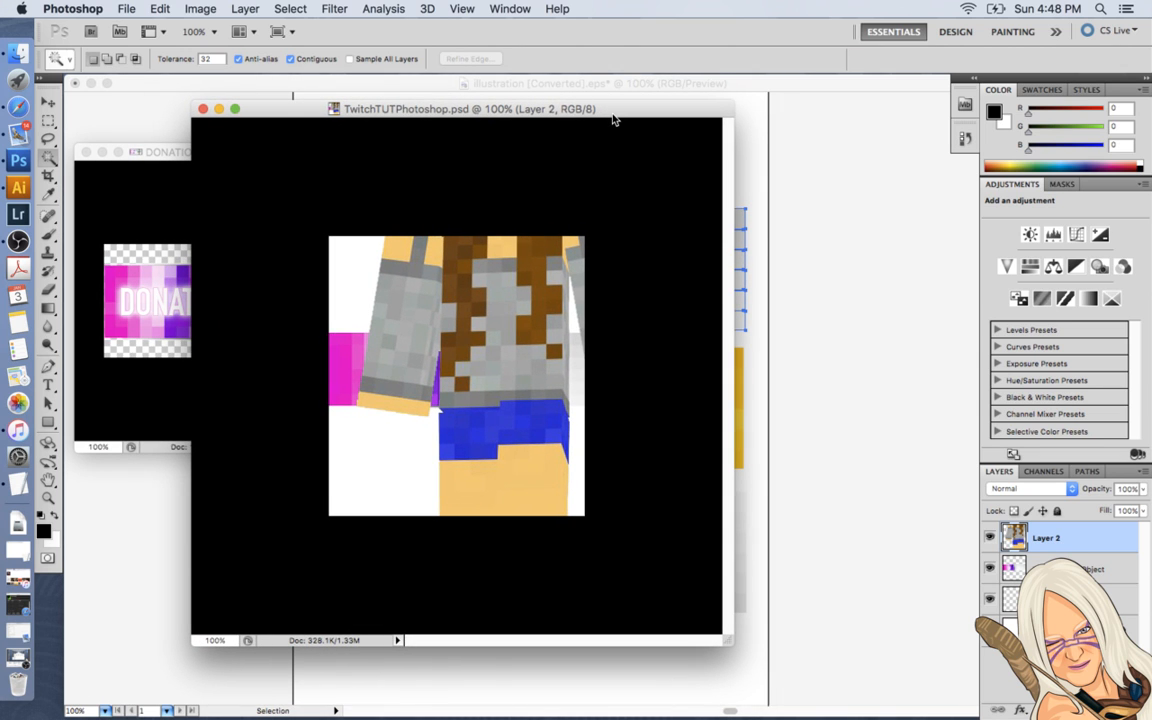
pyautogui.press('super+t')
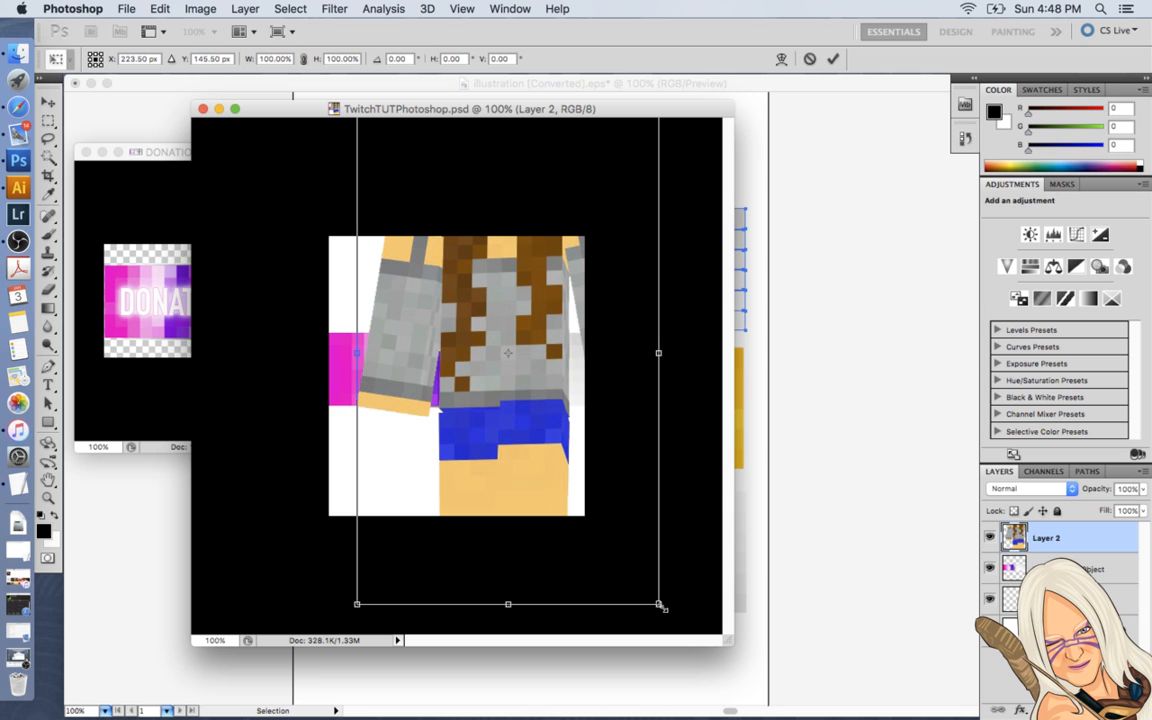
pyautogui.moveTo(661, 607); pyautogui.dragTo(535, 442)
pyautogui.press('Return')
pyautogui.press('w')
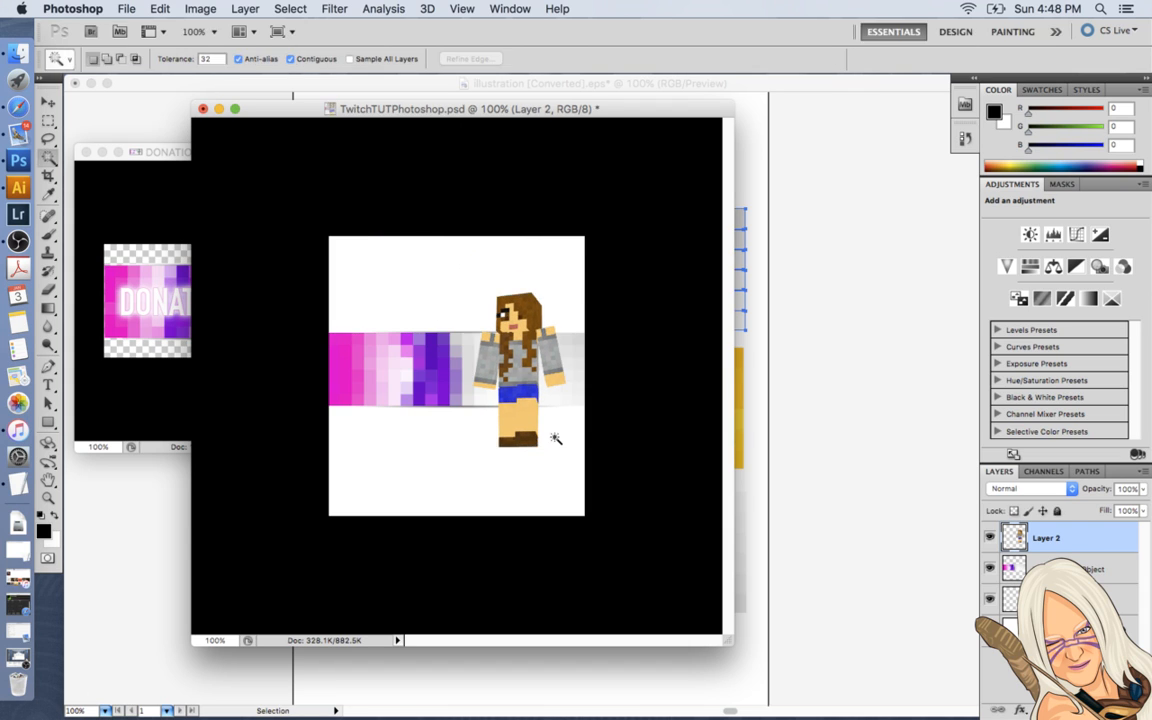